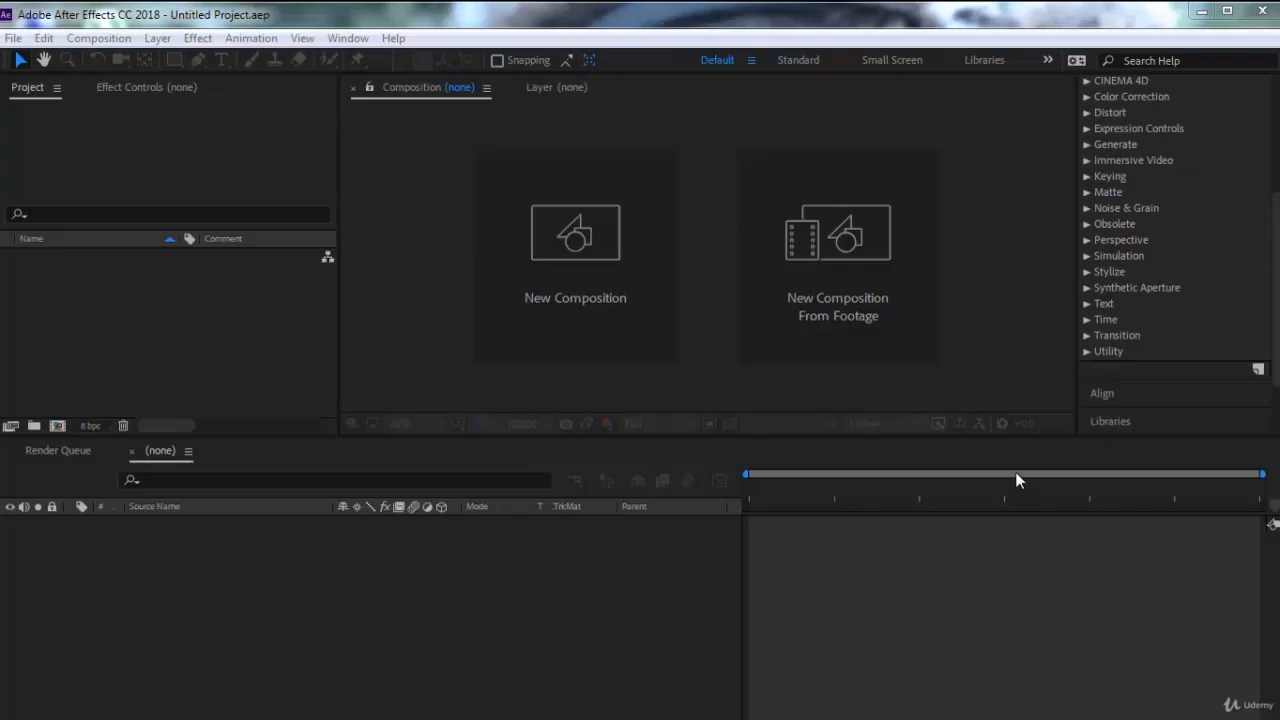
Create a new composition from the Pexels Videos 2573 footage in the tea shop folder
{"action": "left_click", "coordinate": [1087, 223]}
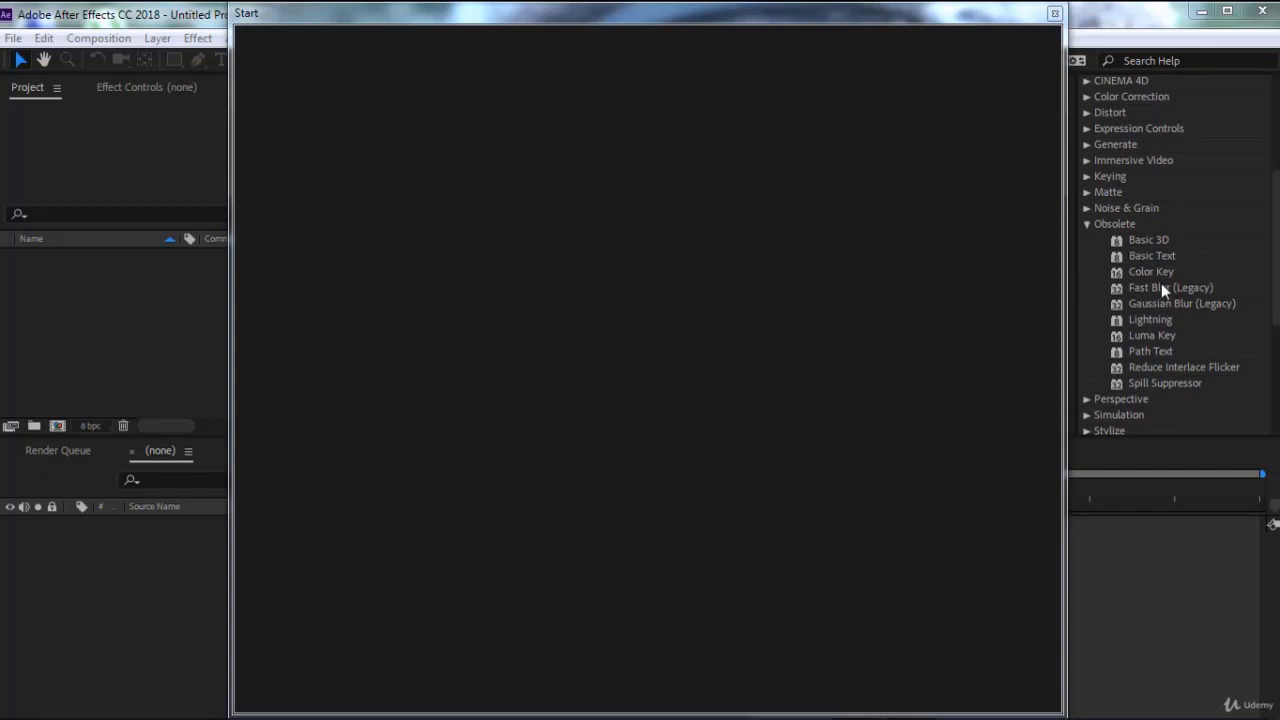
{"action": "left_click", "coordinate": [1055, 14]}
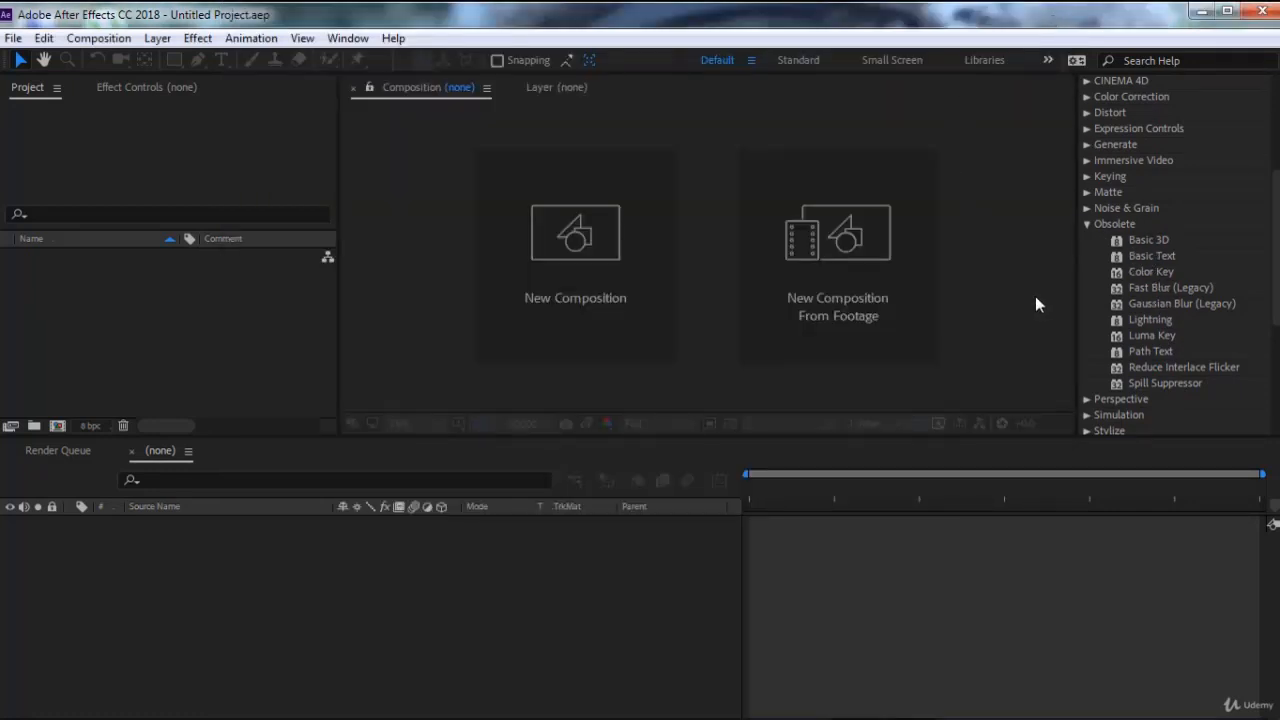
{"action": "left_click", "coordinate": [838, 290]}
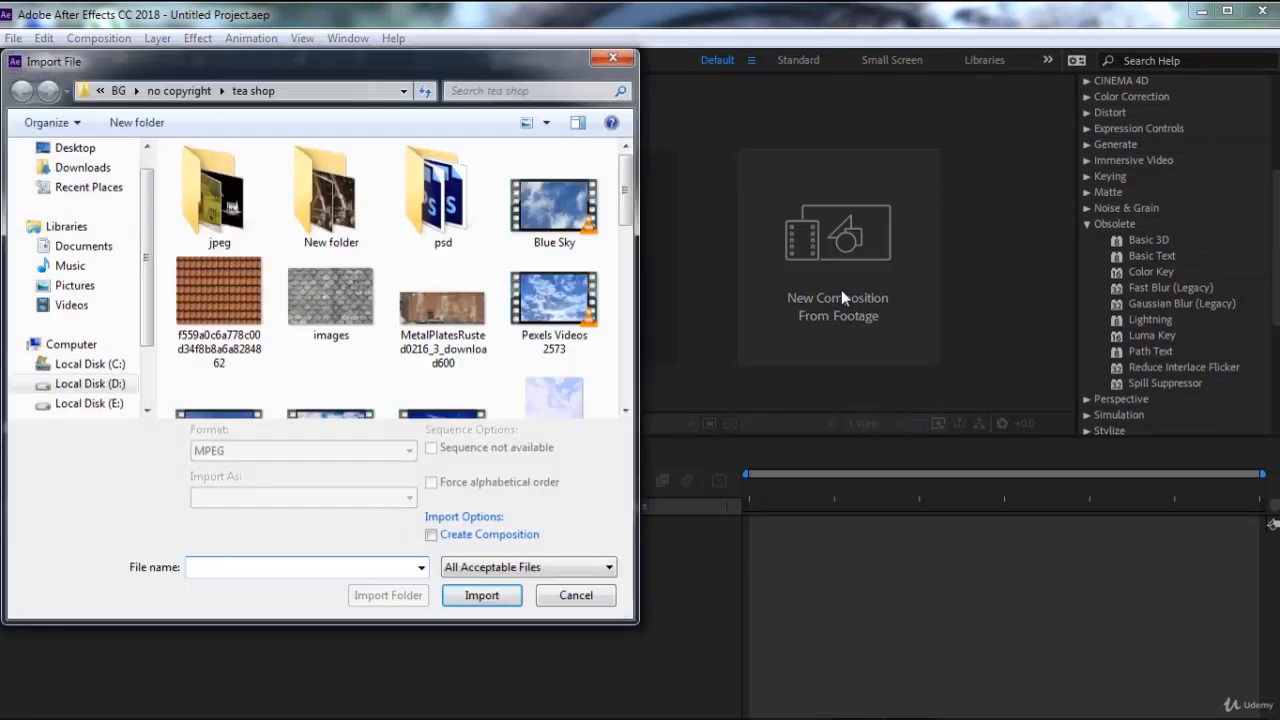
{"action": "mouse_move", "coordinate": [632, 213]}
{"action": "left_mouse_down"}
{"action": "mouse_move", "coordinate": [631, 385]}
{"action": "mouse_move", "coordinate": [655, 297]}
{"action": "mouse_move", "coordinate": [633, 203]}
{"action": "left_mouse_up"}
{"action": "double_click", "coordinate": [565, 303]}
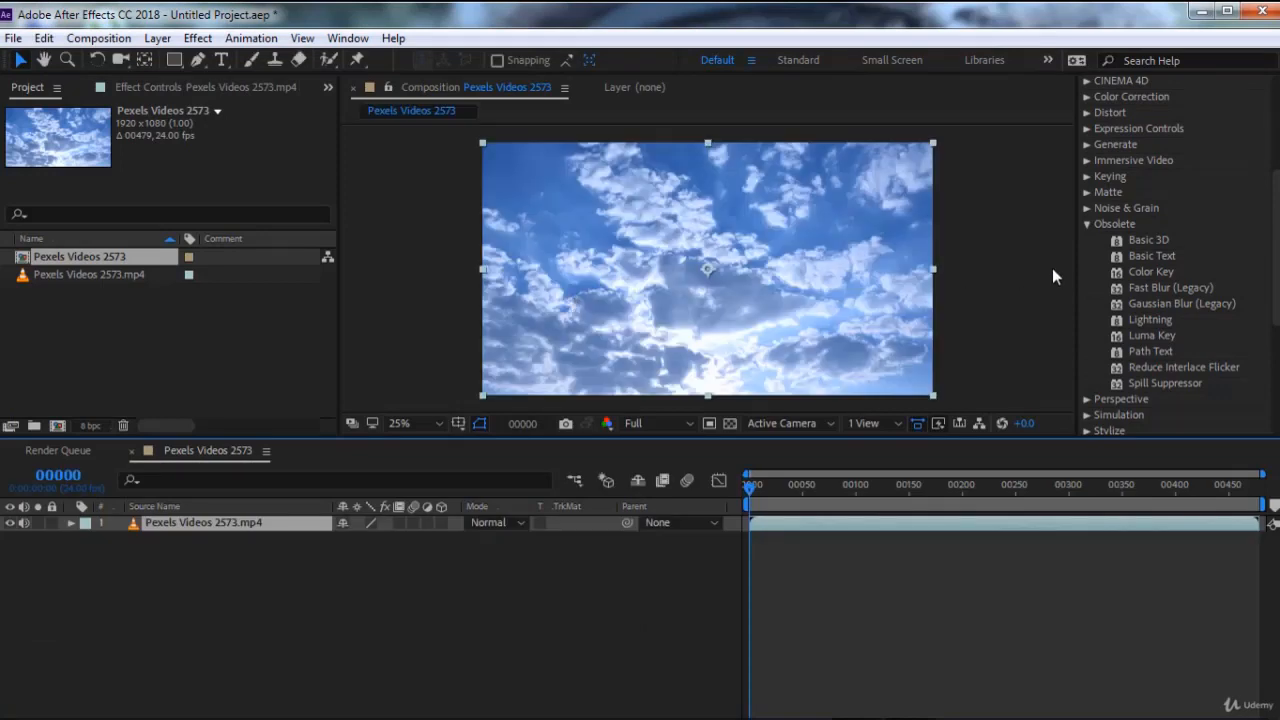
Try the Basic 3D effect on the Pexels Videos 2573 layer with Swivel at about 41°, and remove the effect
{"action": "left_click", "coordinate": [1135, 241]}
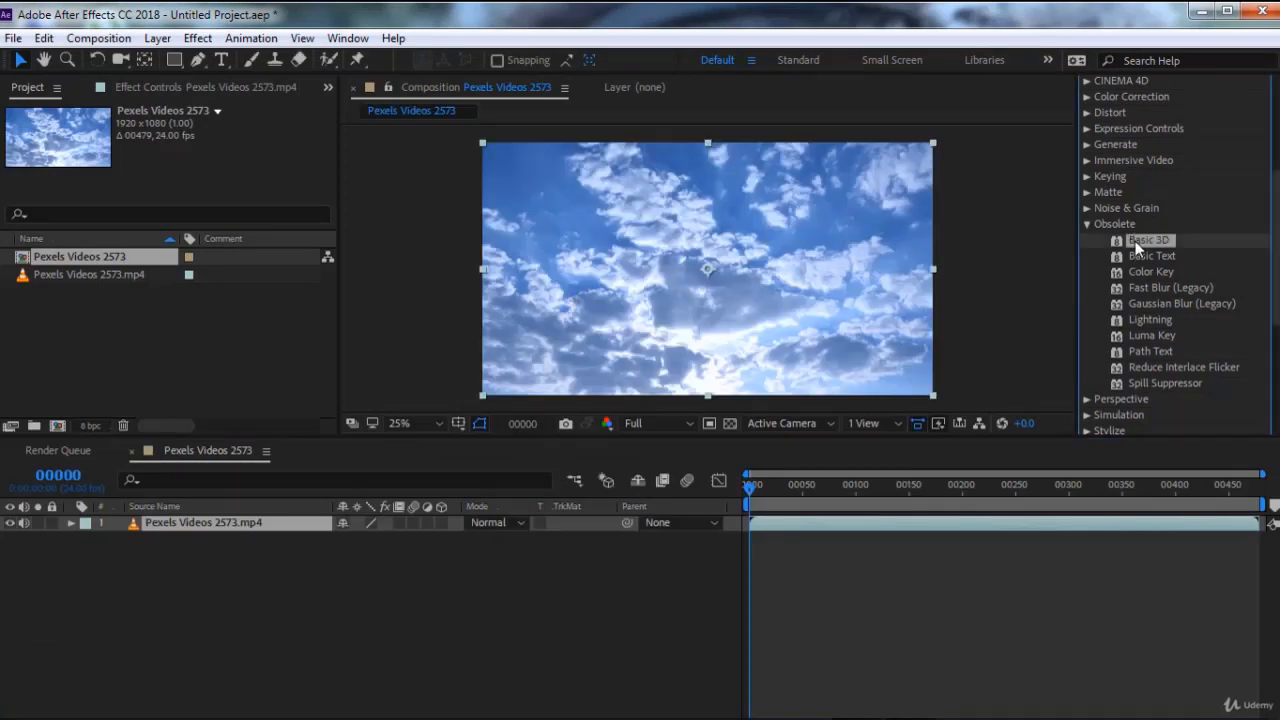
{"action": "double_click", "coordinate": [1135, 241]}
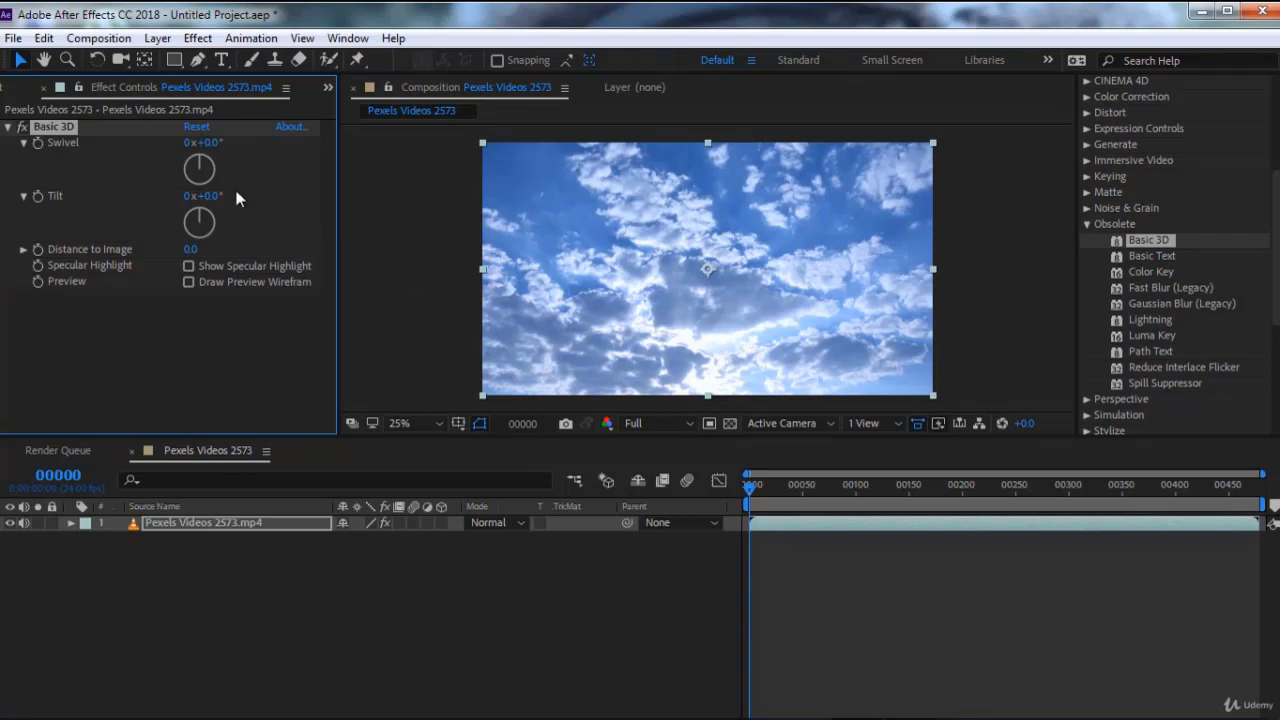
{"action": "left_click_drag", "start_coordinate": [212, 170], "coordinate": [216, 166]}
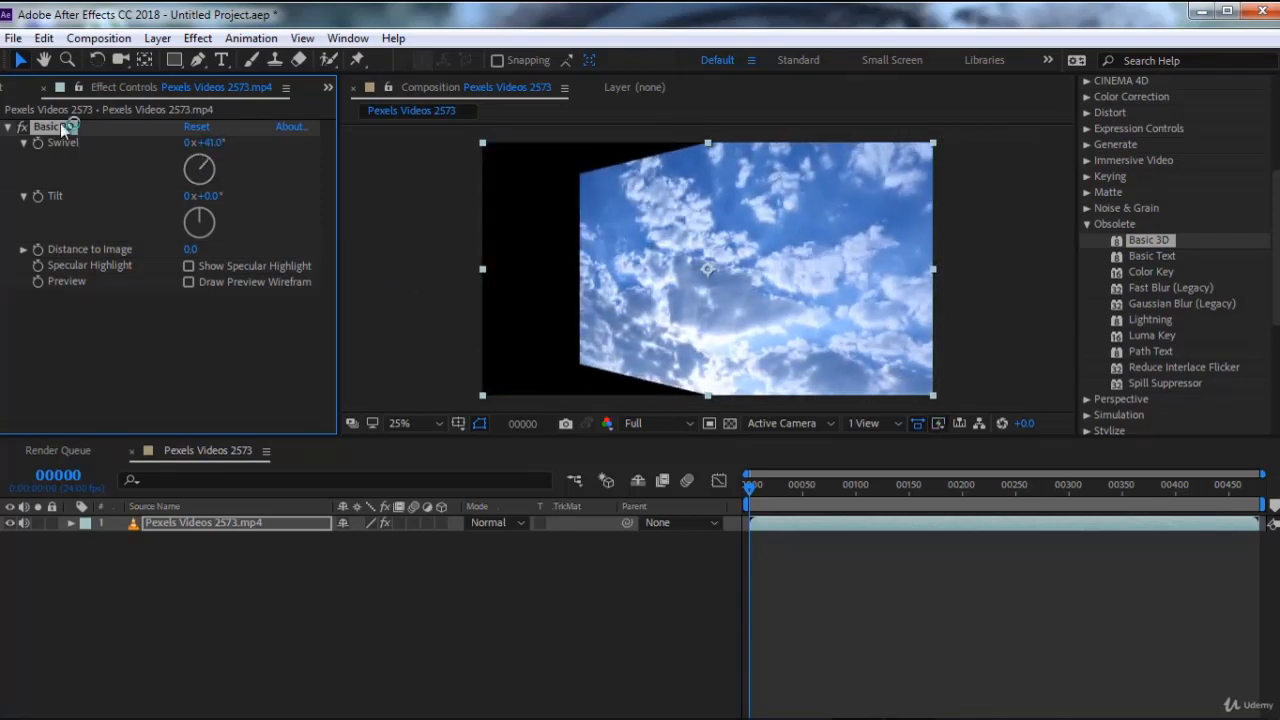
{"action": "key", "text": "Delete"}
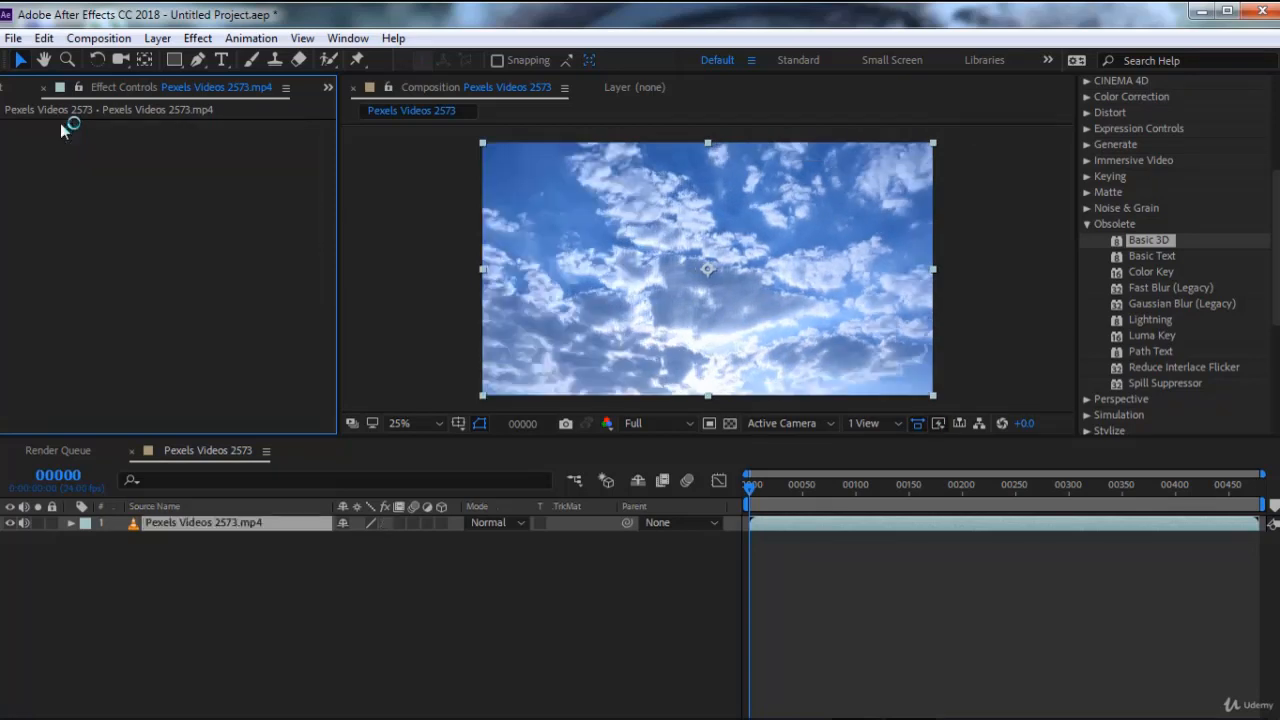
Add a text layer reading LOVE and move it down to the middle of the frame
{"action": "right_click", "coordinate": [434, 591]}
{"action": "mouse_move", "coordinate": [524, 386]}
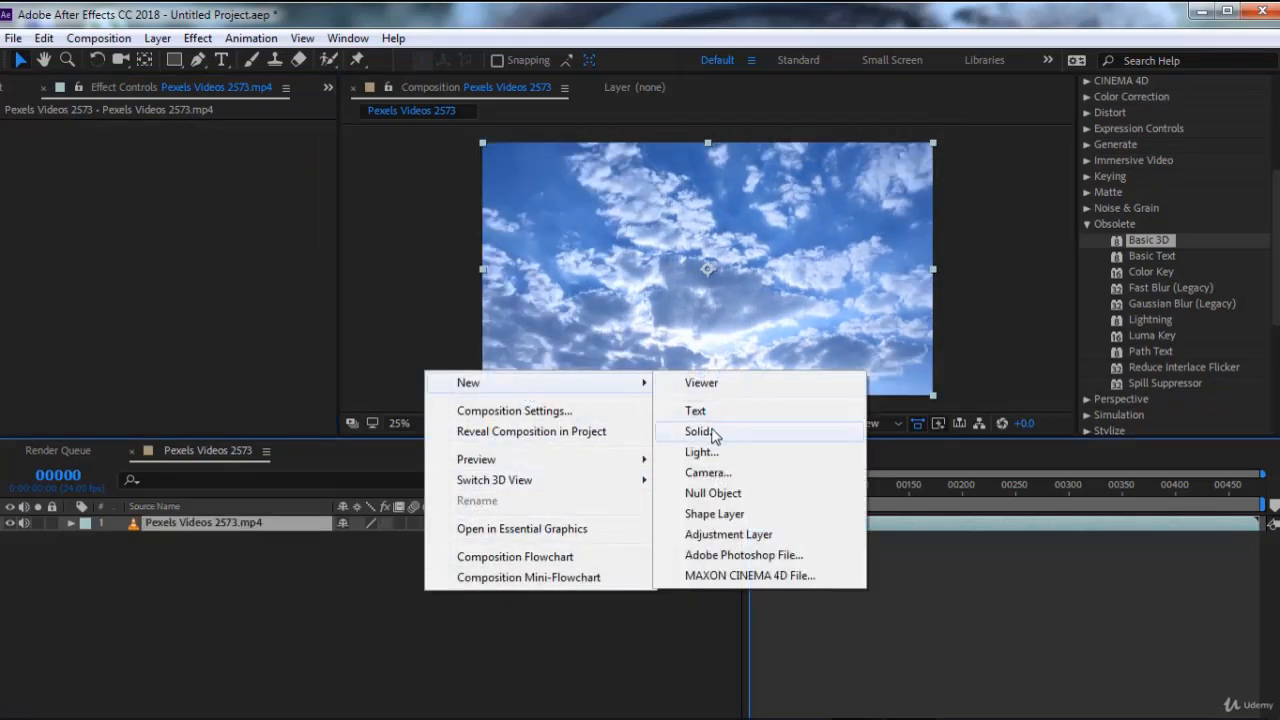
{"action": "left_click", "coordinate": [712, 418]}
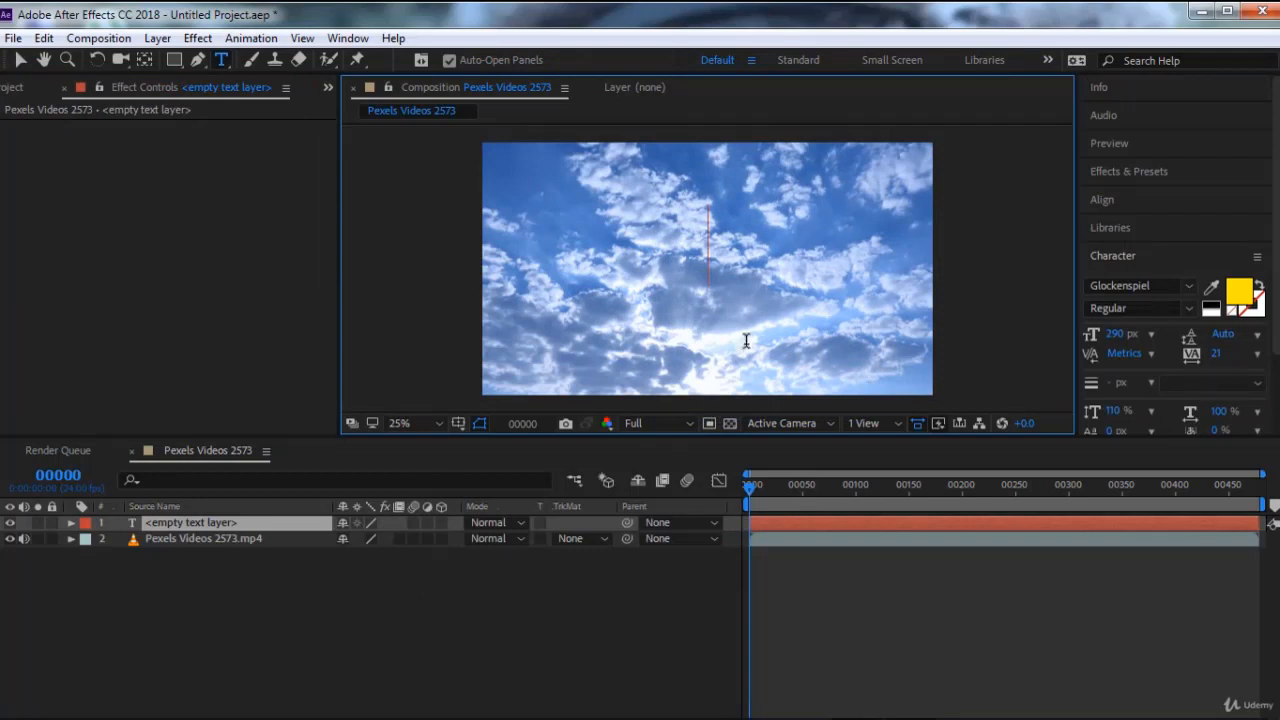
{"action": "type", "text": "LOVE"}
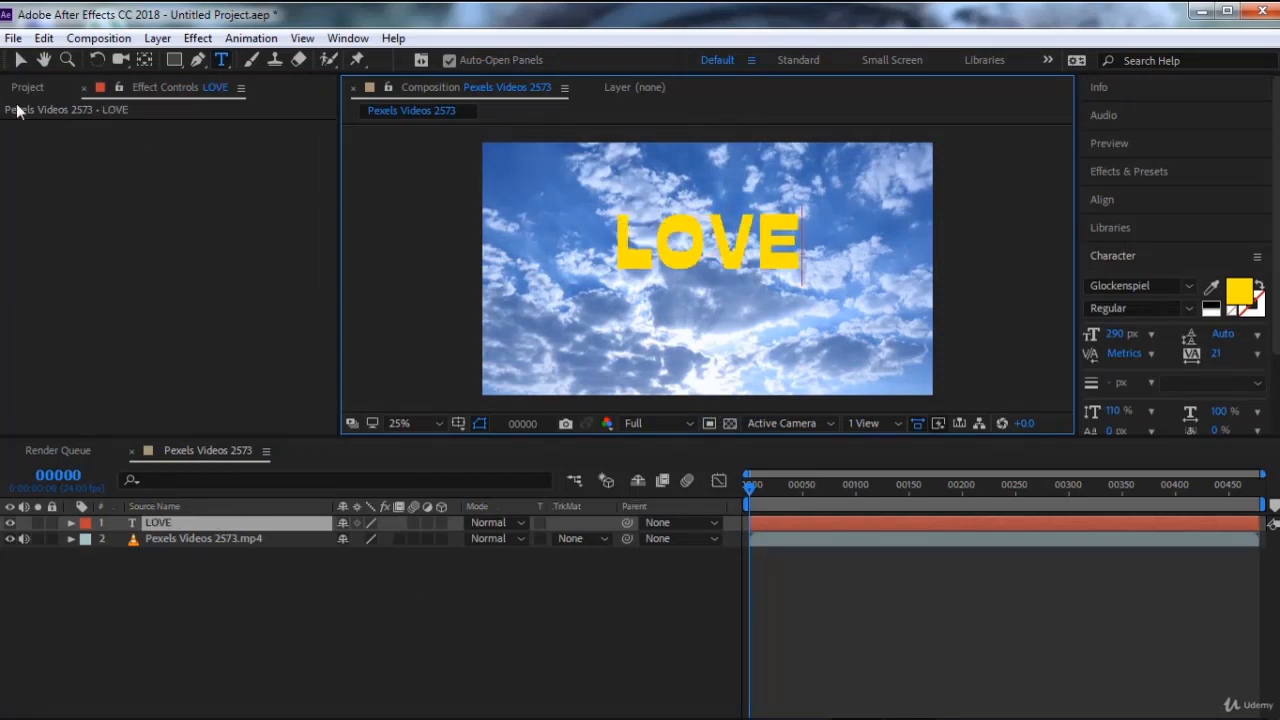
{"action": "left_click", "coordinate": [20, 59]}
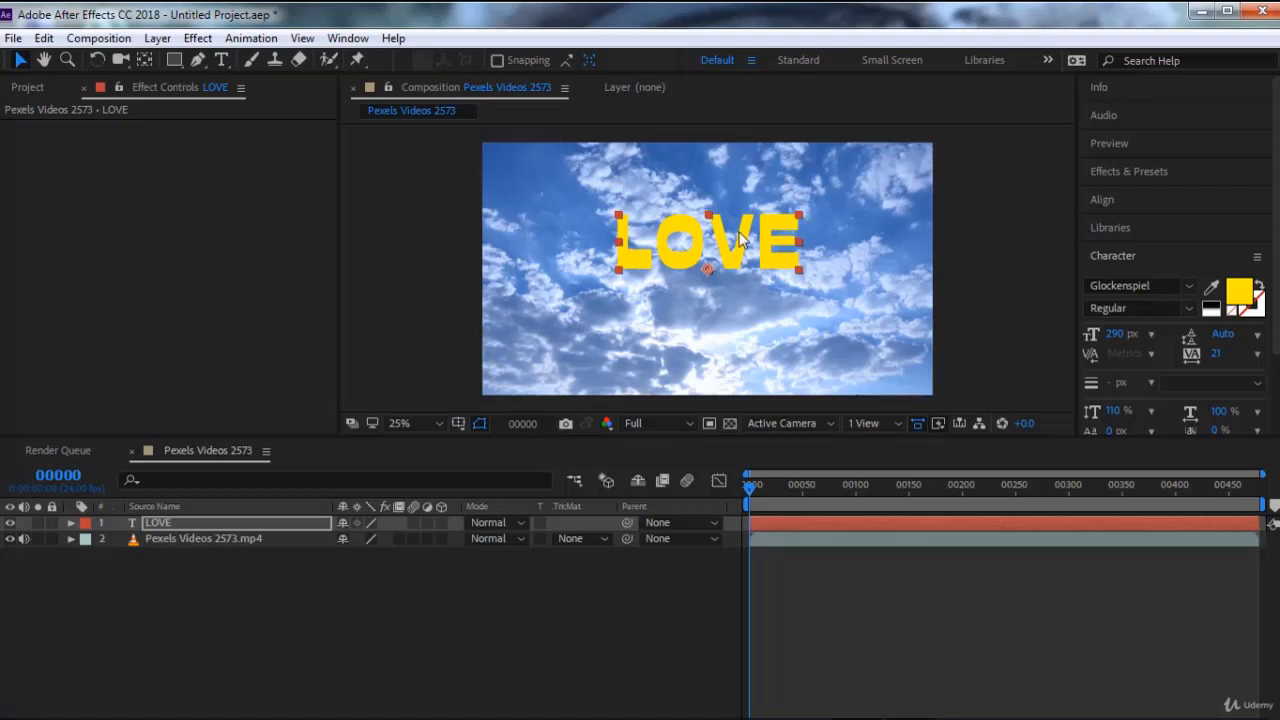
{"action": "left_click_drag", "start_coordinate": [742, 251], "coordinate": [741, 285]}
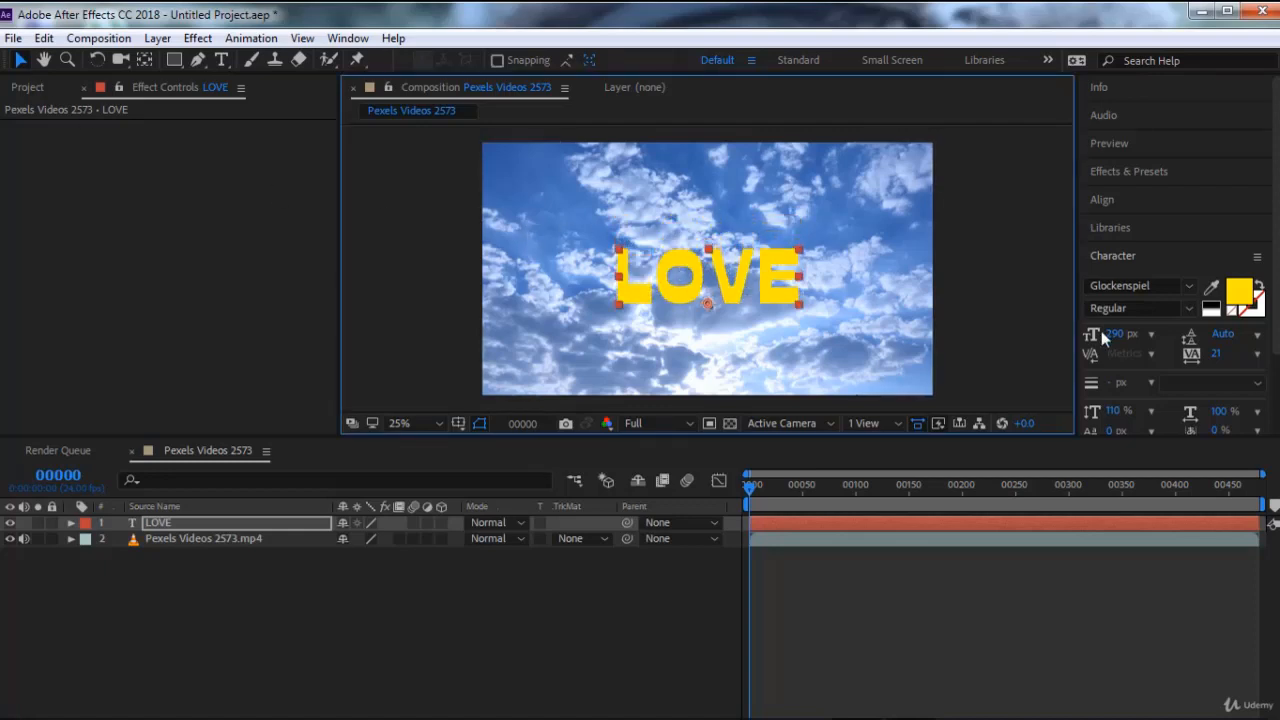
Apply the Basic 3D effect from the Obsolete category to the LOVE text layer
{"action": "left_click", "coordinate": [1129, 175]}
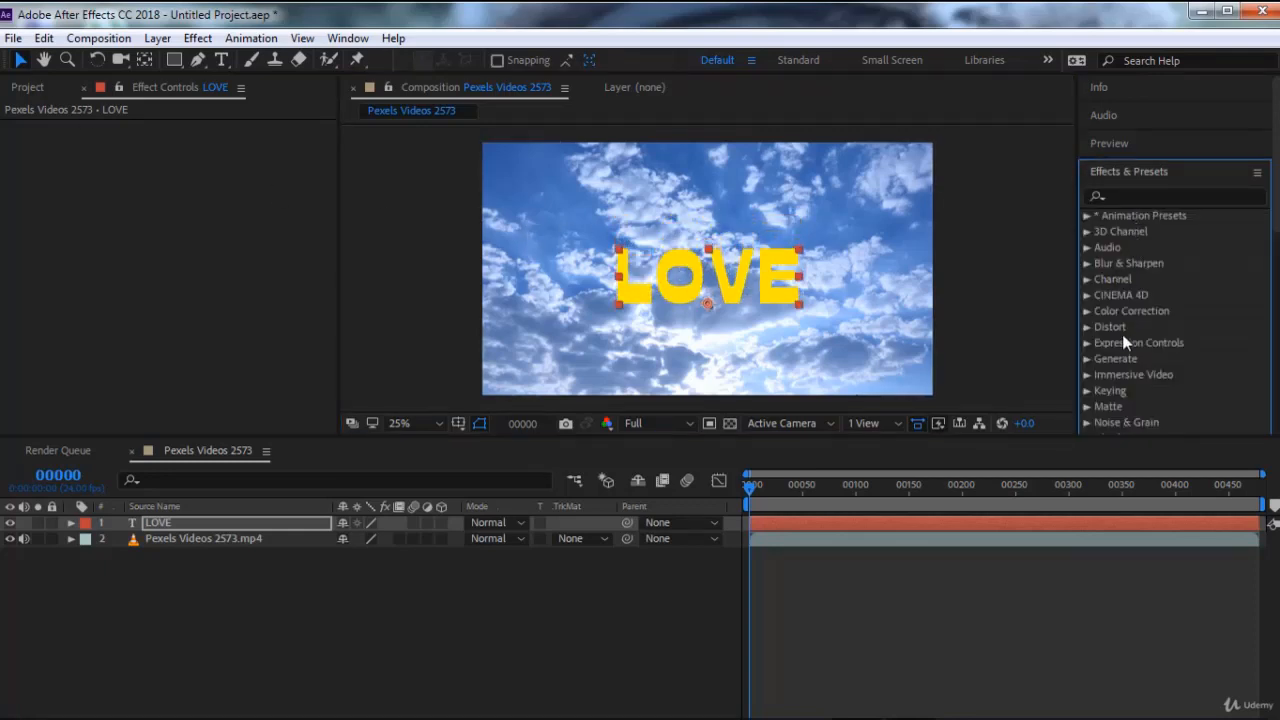
{"action": "scroll", "coordinate": [1122, 340], "scroll_direction": "down", "scroll_amount": 3}
{"action": "double_click", "coordinate": [1143, 313]}
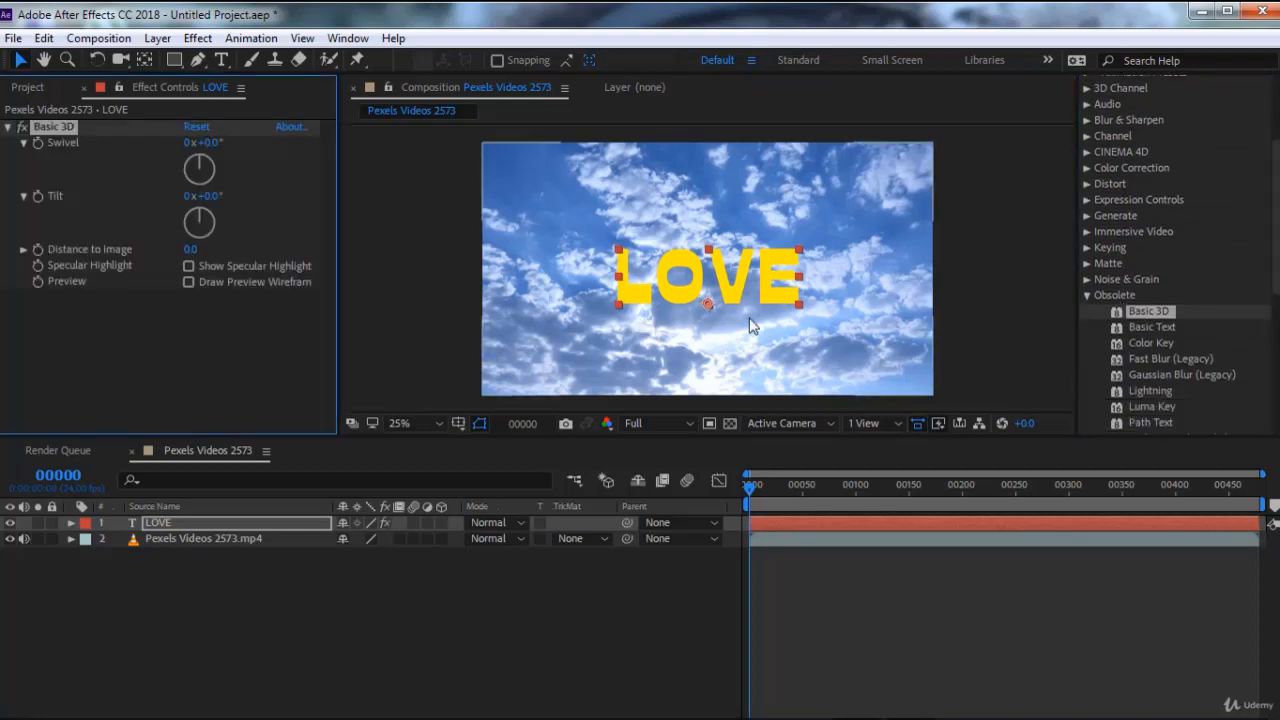
{"action": "scroll", "coordinate": [729, 321], "scroll_direction": "up", "scroll_amount": 2}
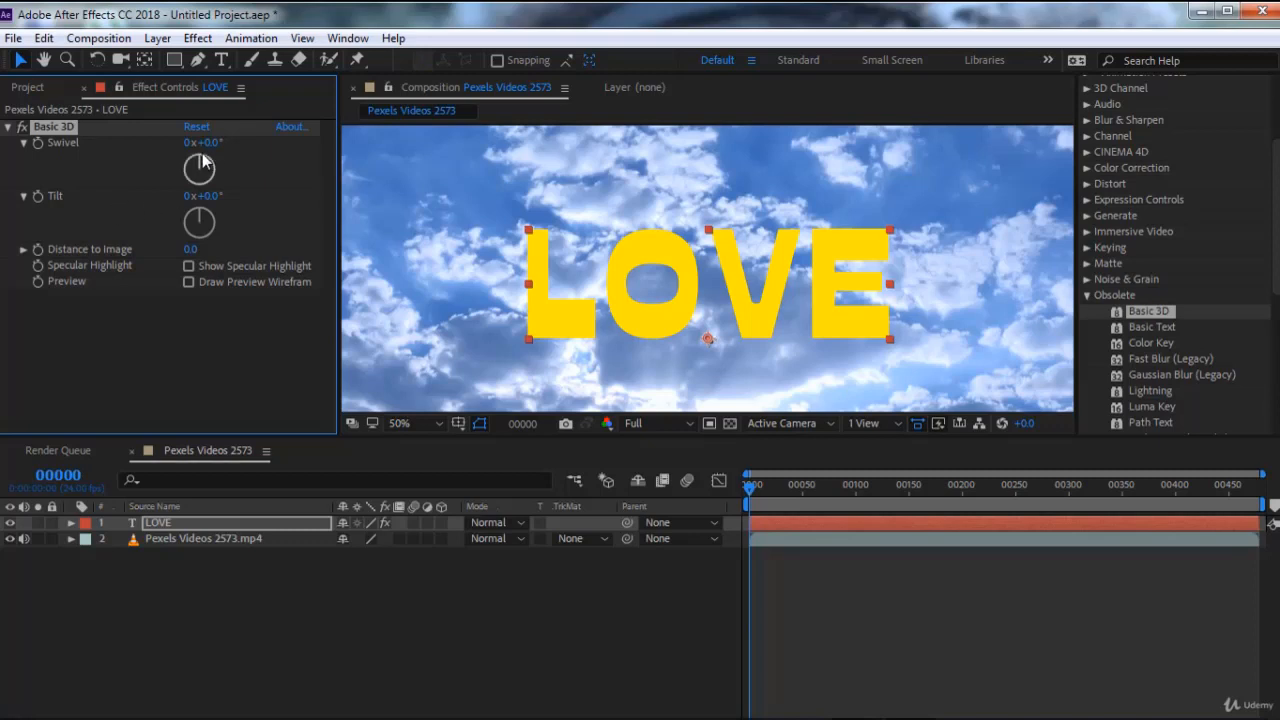
Keyframe the LOVE text's Basic 3D Swivel at 2x+14° on frame 0 and 2x+354° on frame 57
{"action": "left_click_drag", "start_coordinate": [203, 163], "coordinate": [307, 216]}
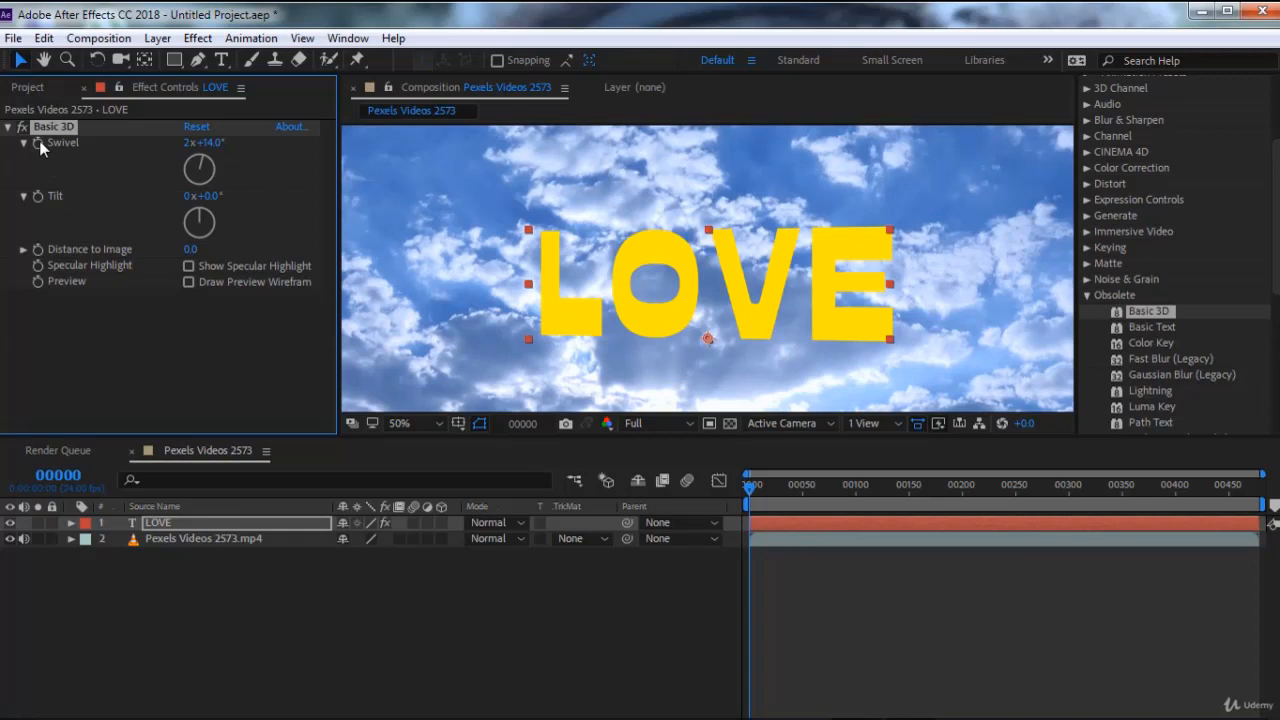
{"action": "left_click", "coordinate": [38, 143]}
{"action": "left_click_drag", "start_coordinate": [752, 497], "coordinate": [810, 490]}
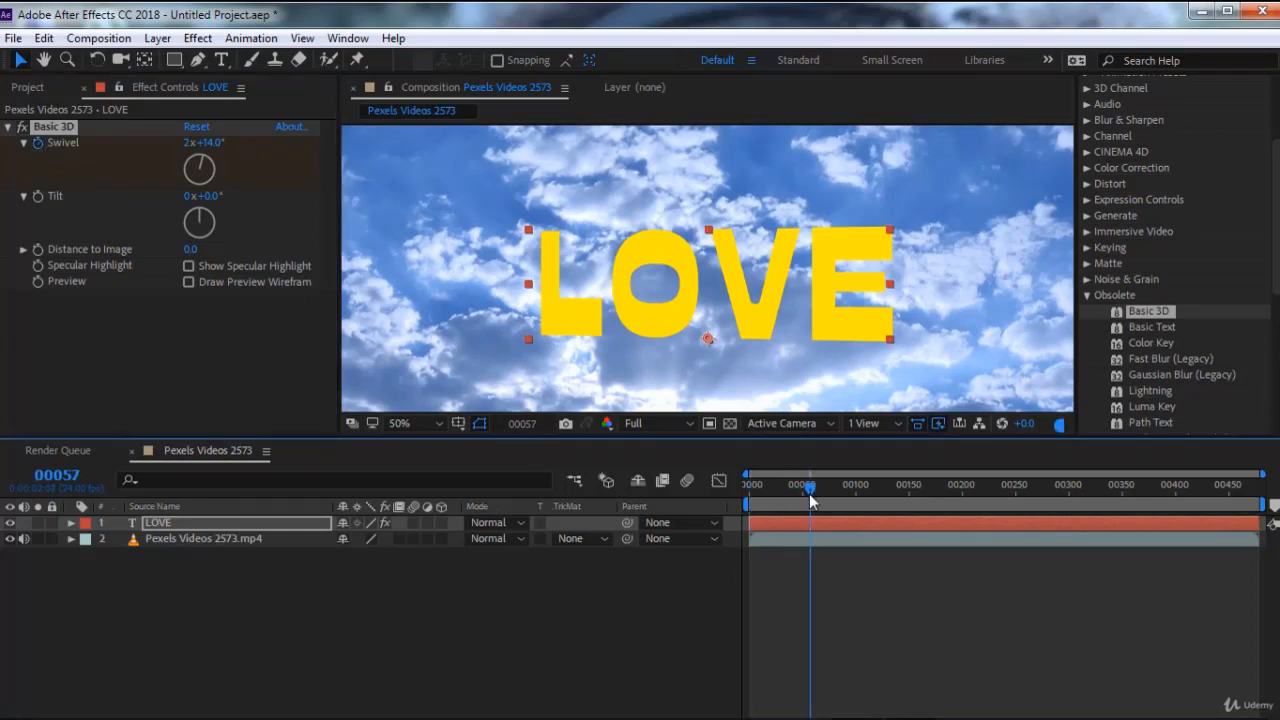
{"action": "left_click_drag", "start_coordinate": [213, 164], "coordinate": [246, 184]}
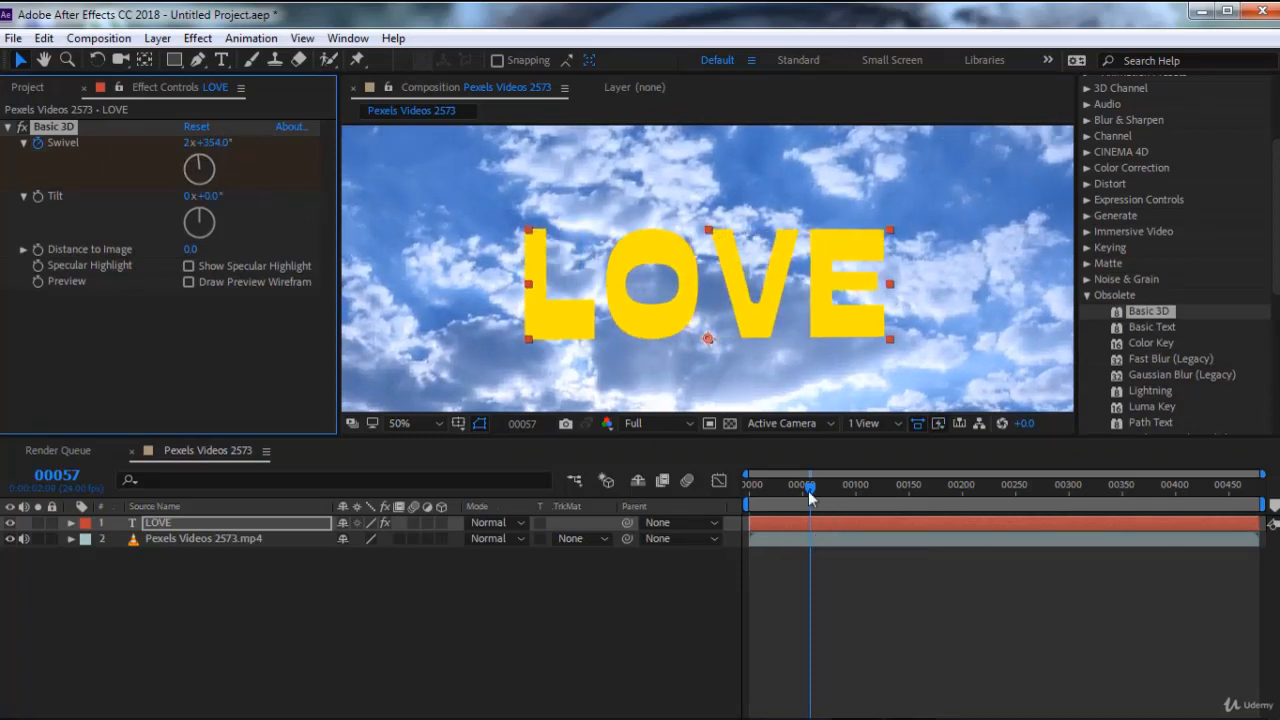
Reveal the Swivel keyframes of the LOVE layer and preview the rotation from frame 0
{"action": "left_click_drag", "start_coordinate": [810, 490], "coordinate": [750, 489]}
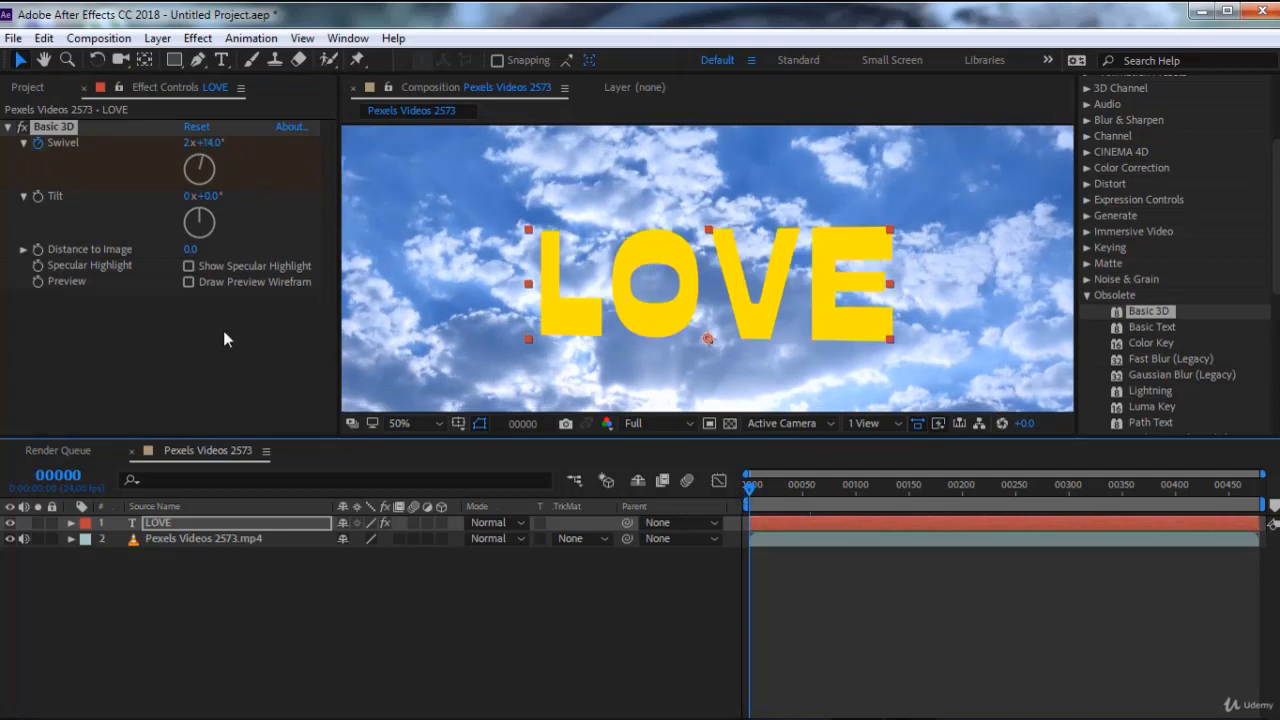
{"action": "double_click", "coordinate": [66, 126]}
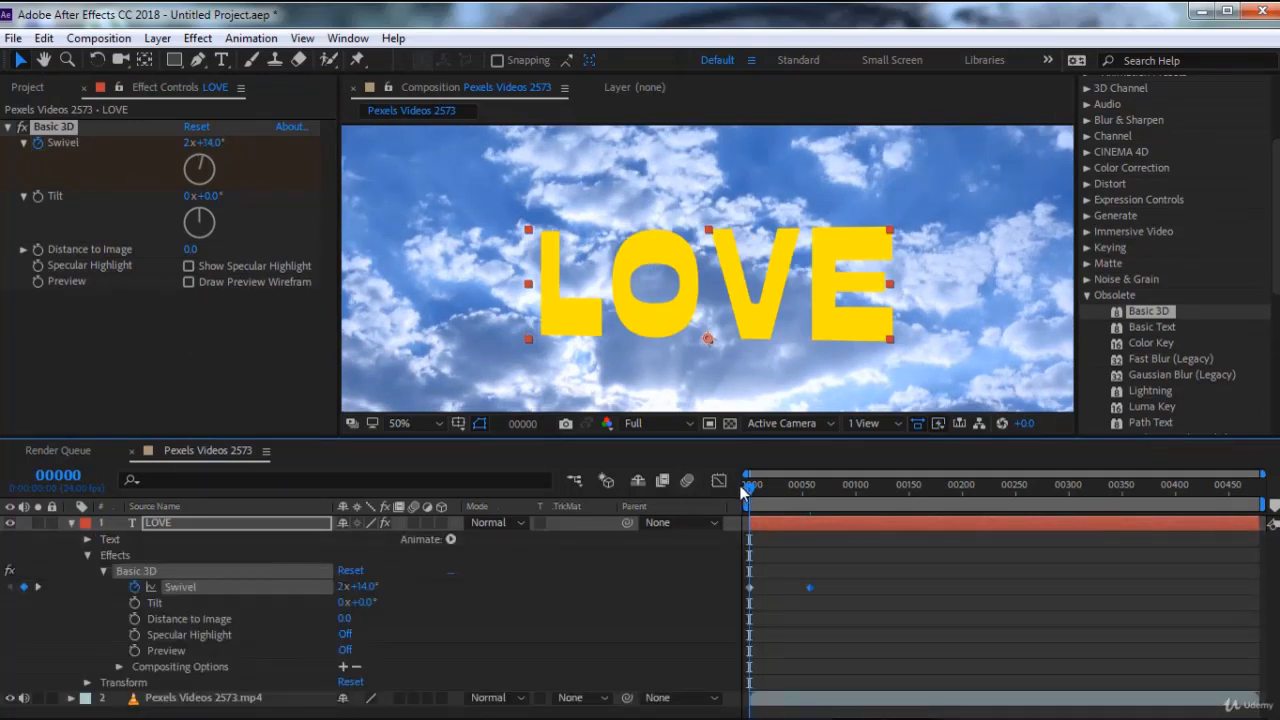
{"action": "mouse_move", "coordinate": [742, 487]}
{"action": "left_mouse_down"}
{"action": "mouse_move", "coordinate": [790, 486]}
{"action": "mouse_move", "coordinate": [742, 486]}
{"action": "left_mouse_up"}
{"action": "key", "text": "space"}
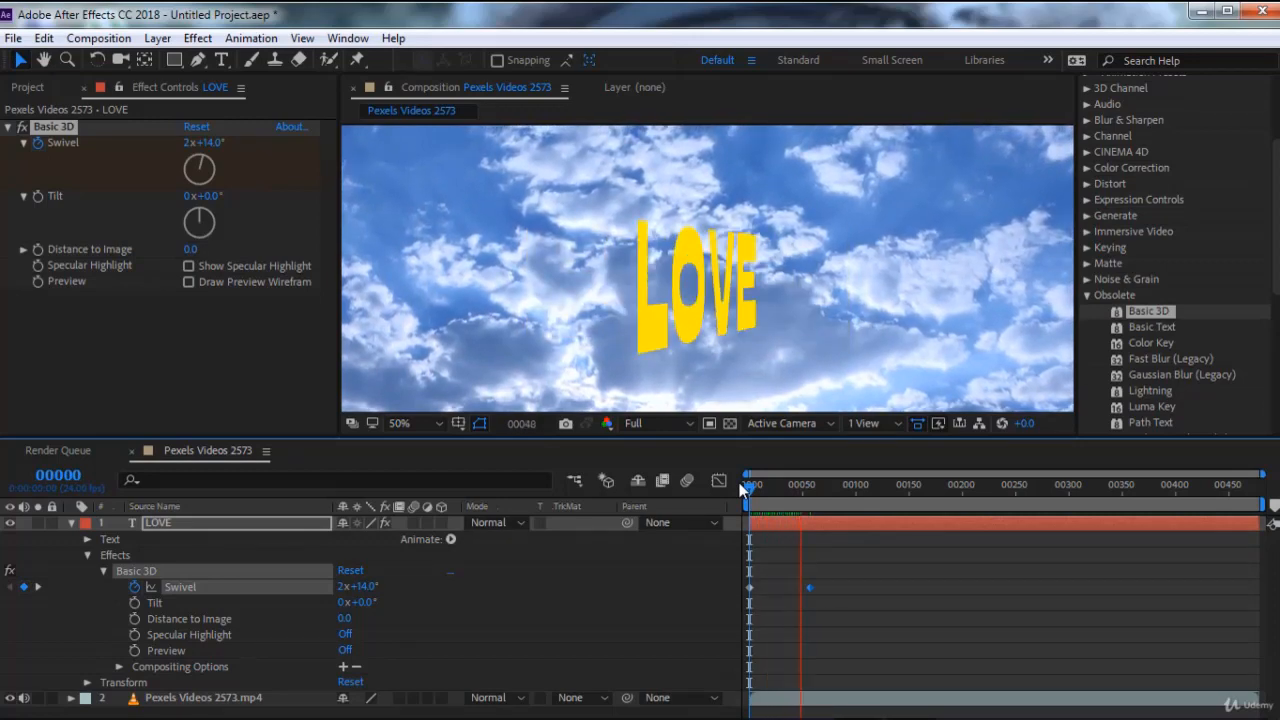
{"action": "key", "text": "space"}
Set the LOVE text's Basic 3D Tilt to -45° and preview the tilted rotation from frame 0
{"action": "left_click", "coordinate": [760, 485]}
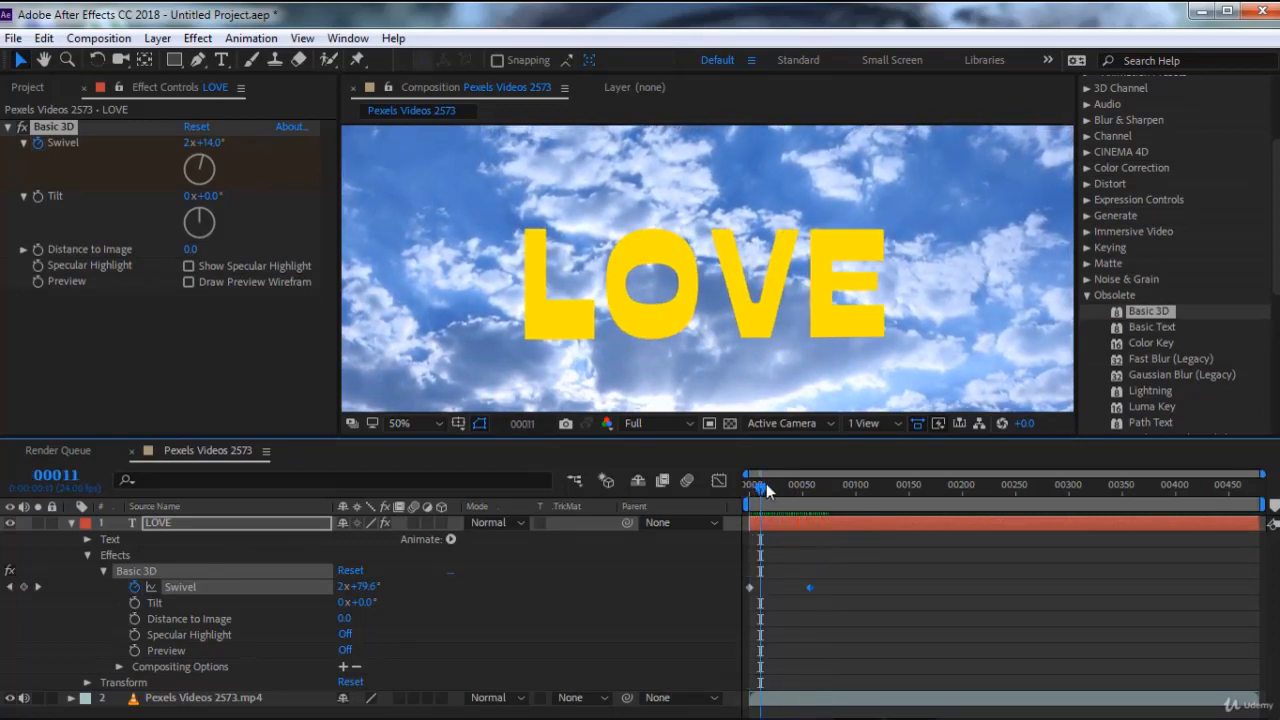
{"action": "left_click_drag", "start_coordinate": [766, 483], "coordinate": [810, 497]}
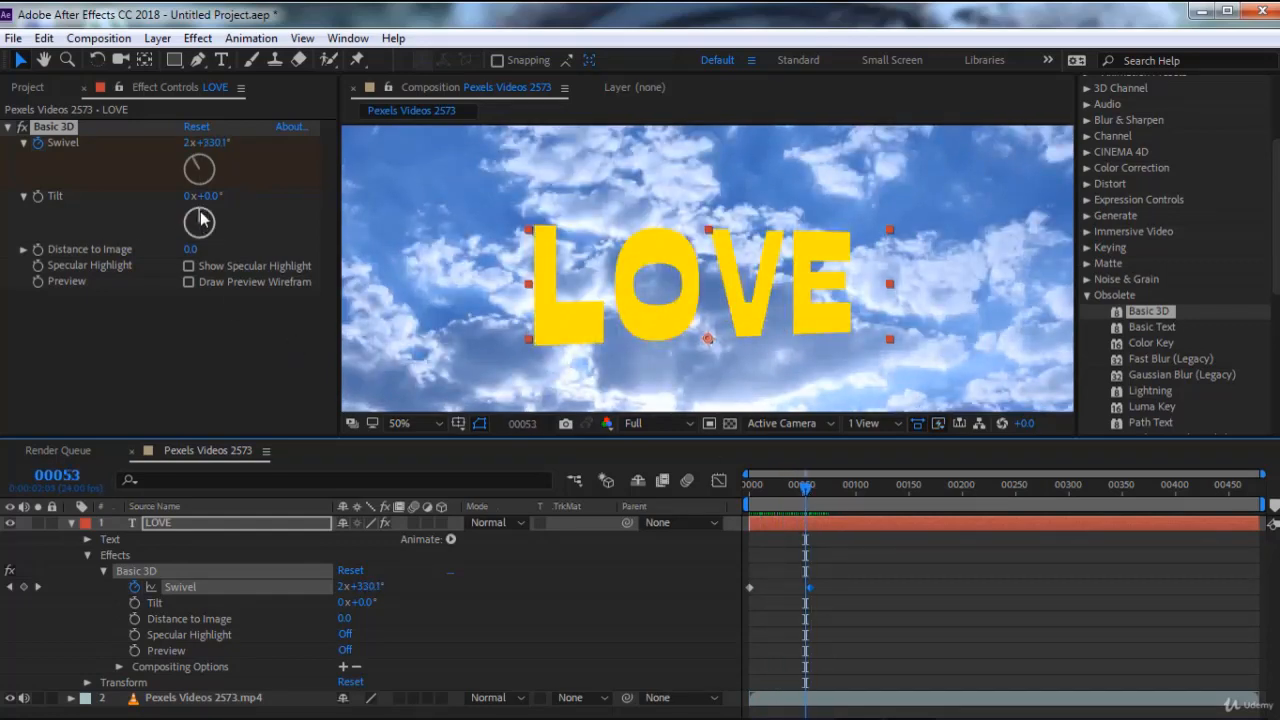
{"action": "mouse_move", "coordinate": [200, 219]}
{"action": "left_mouse_down"}
{"action": "mouse_move", "coordinate": [212, 222]}
{"action": "mouse_move", "coordinate": [188, 220]}
{"action": "left_mouse_up"}
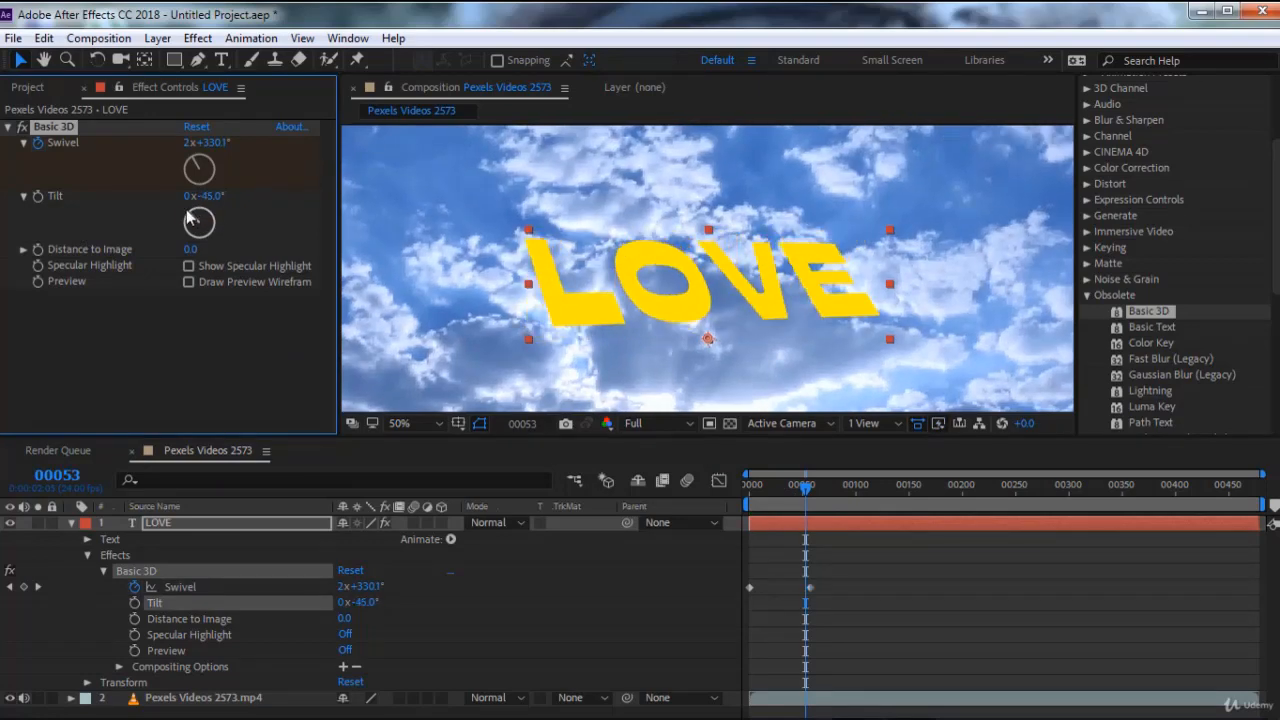
{"action": "left_click_drag", "start_coordinate": [806, 488], "coordinate": [750, 488]}
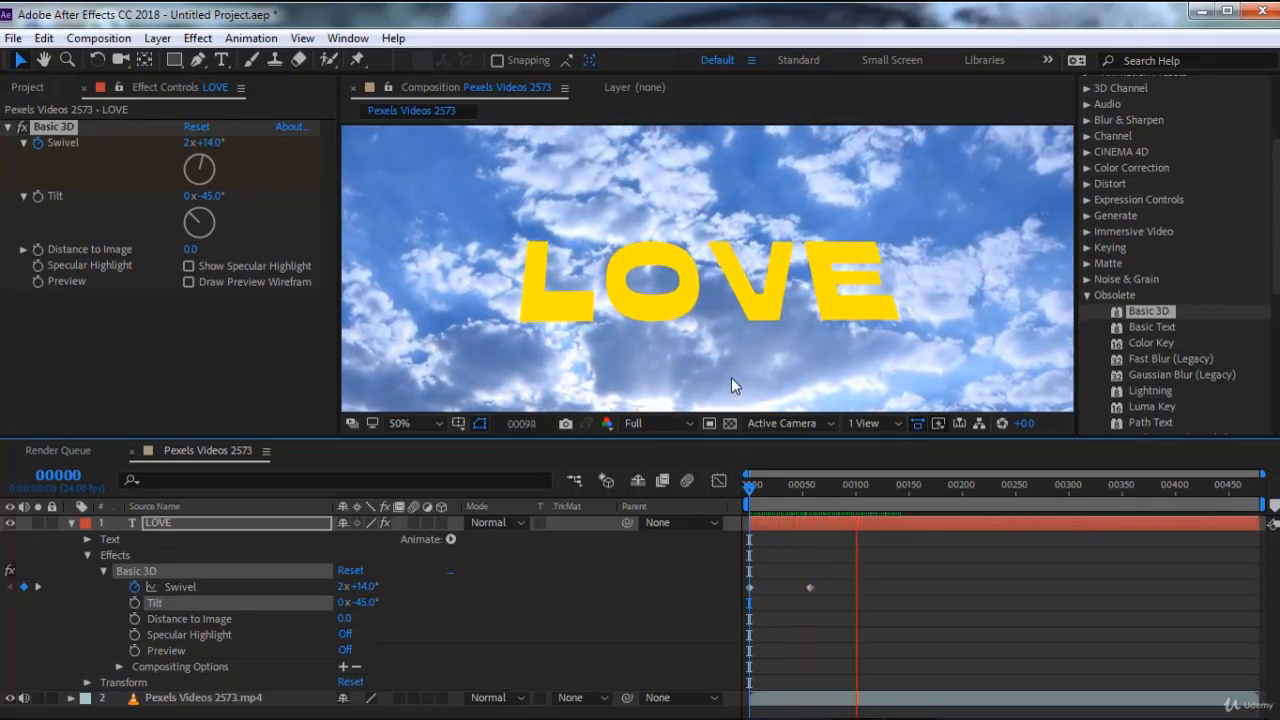
{"action": "left_click", "coordinate": [802, 487]}
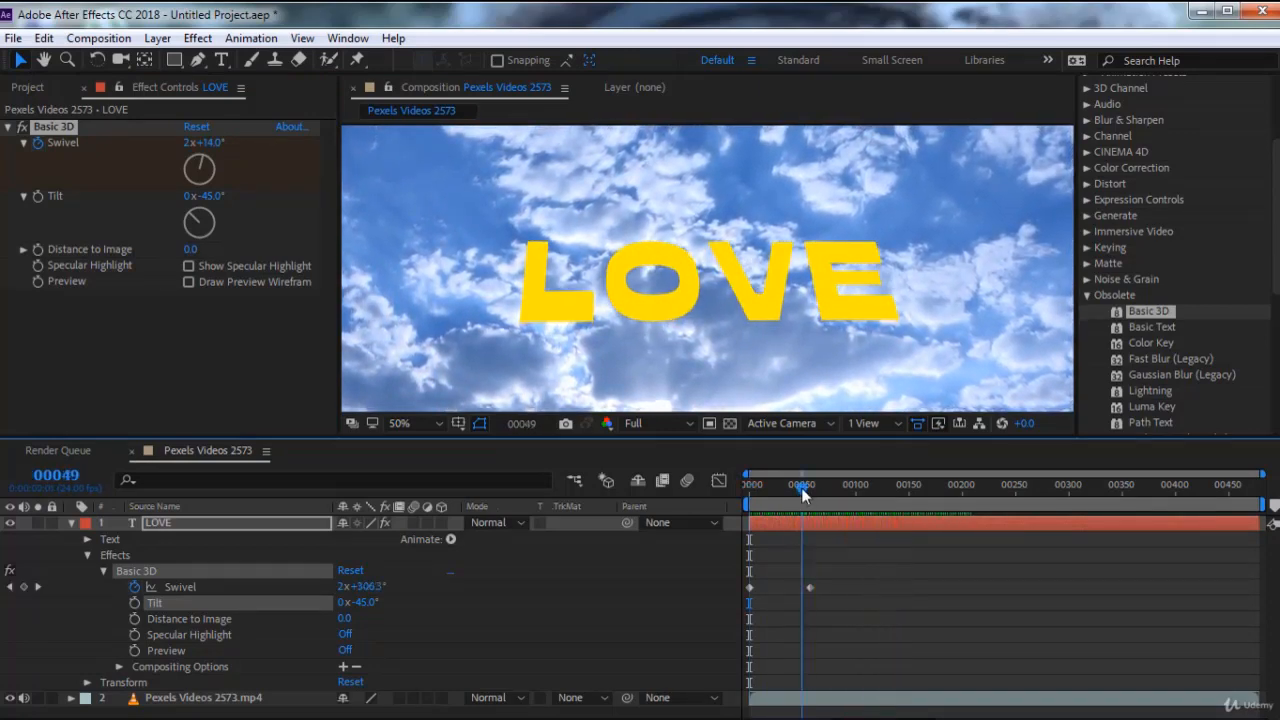
{"action": "mouse_move", "coordinate": [802, 490]}
{"action": "left_mouse_down"}
{"action": "mouse_move", "coordinate": [751, 488]}
{"action": "mouse_move", "coordinate": [801, 487]}
{"action": "mouse_move", "coordinate": [783, 488]}
{"action": "left_mouse_up"}
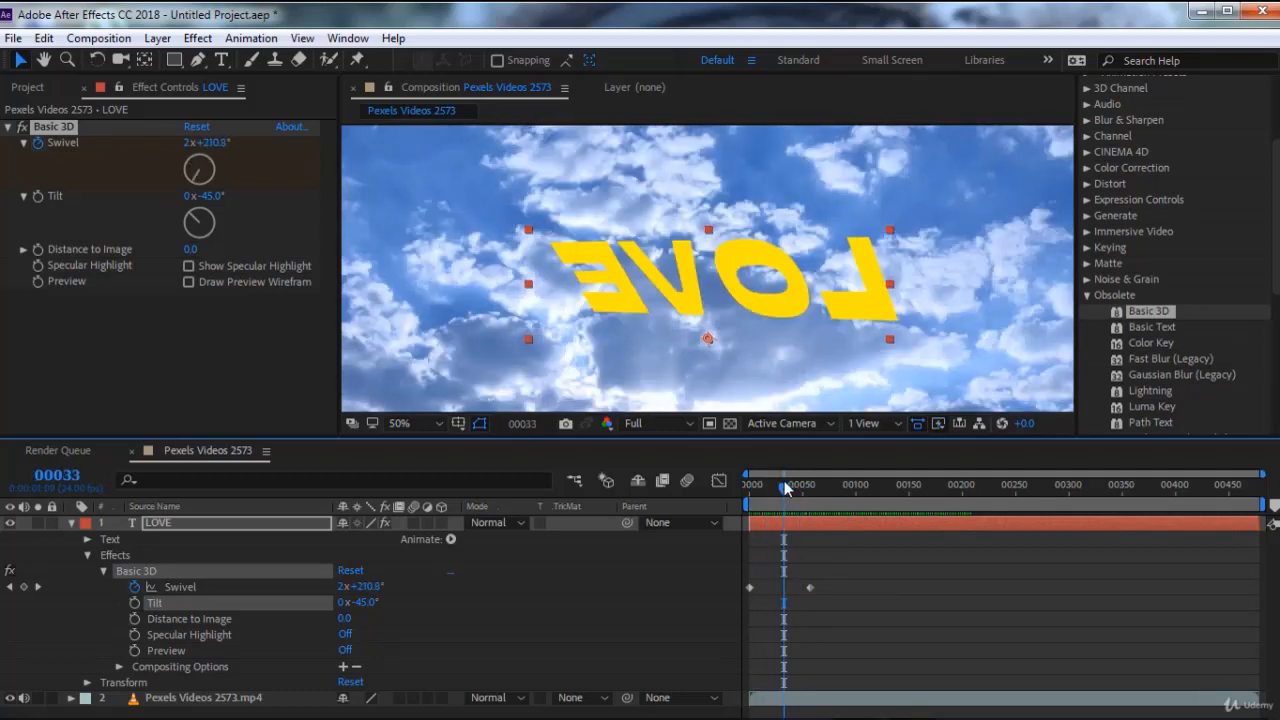
Delete the Basic 3D effect from the LOVE text and remove the text layer
{"action": "left_click", "coordinate": [72, 133]}
{"action": "key", "text": "Delete"}
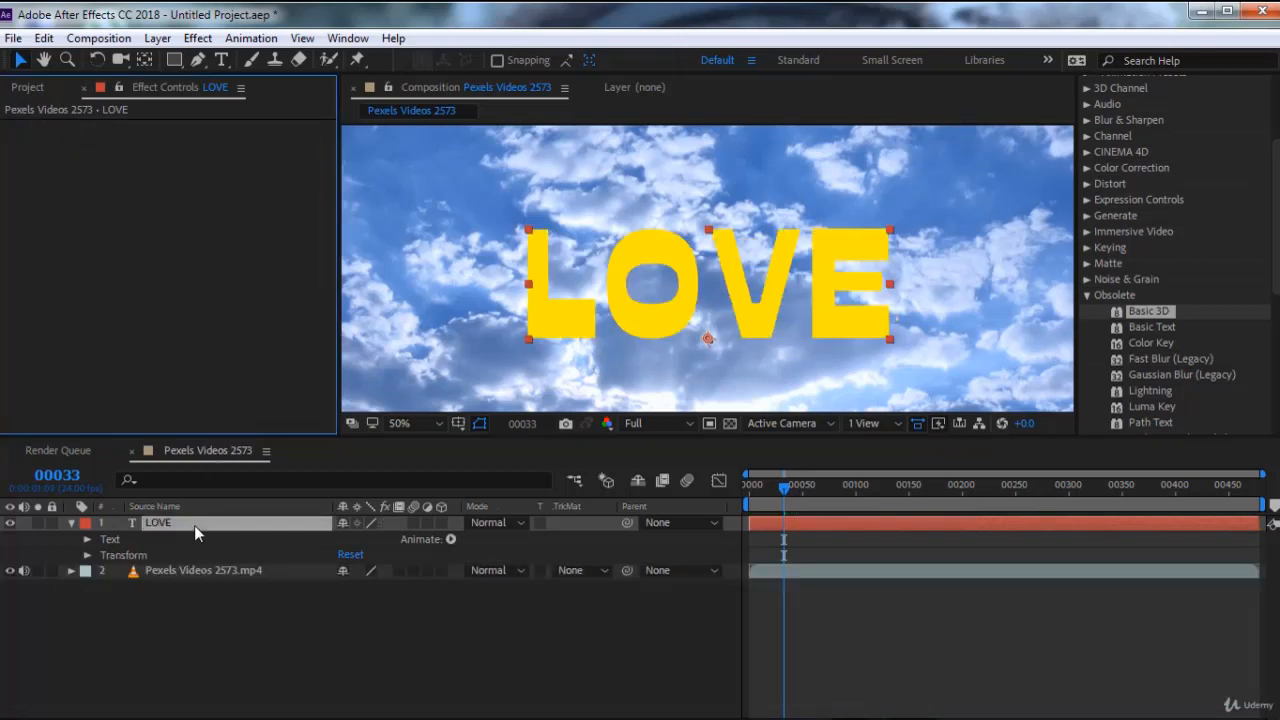
{"action": "key", "text": "Delete"}
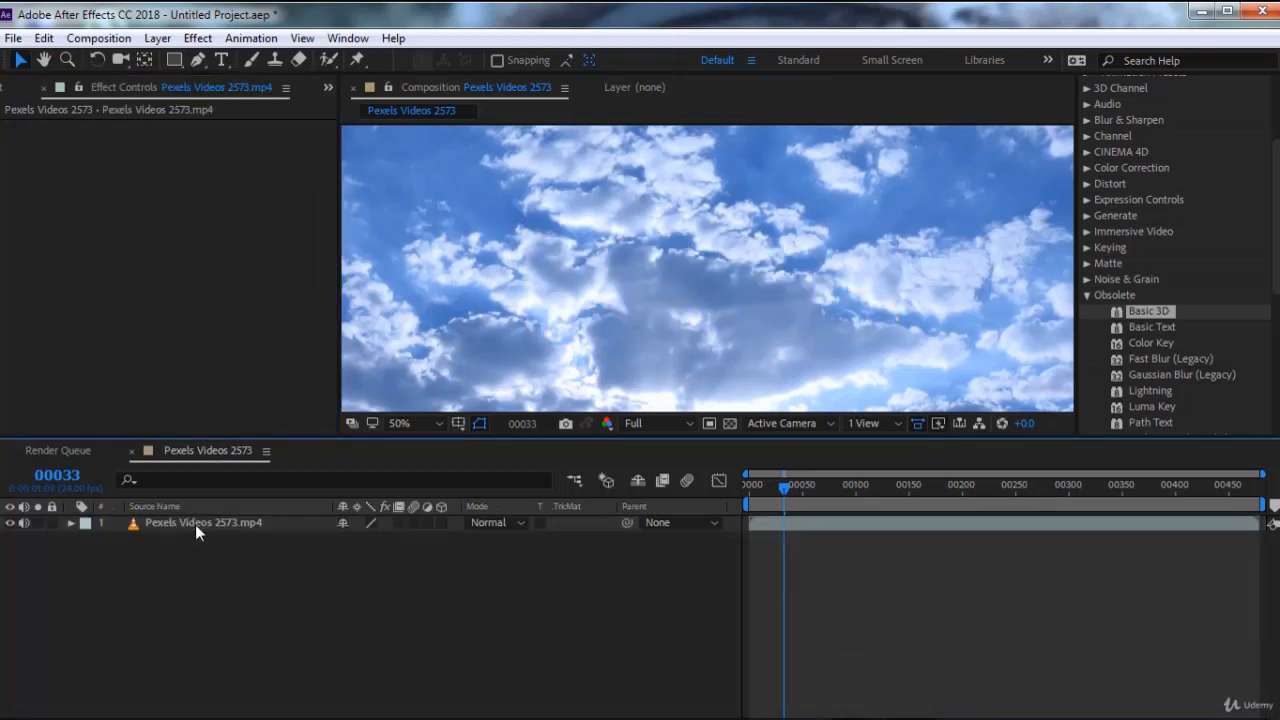
Apply Basic 3D to the Pexels Videos 2573 layer and set its Swivel to about 1x+356°
{"action": "left_click", "coordinate": [259, 525]}
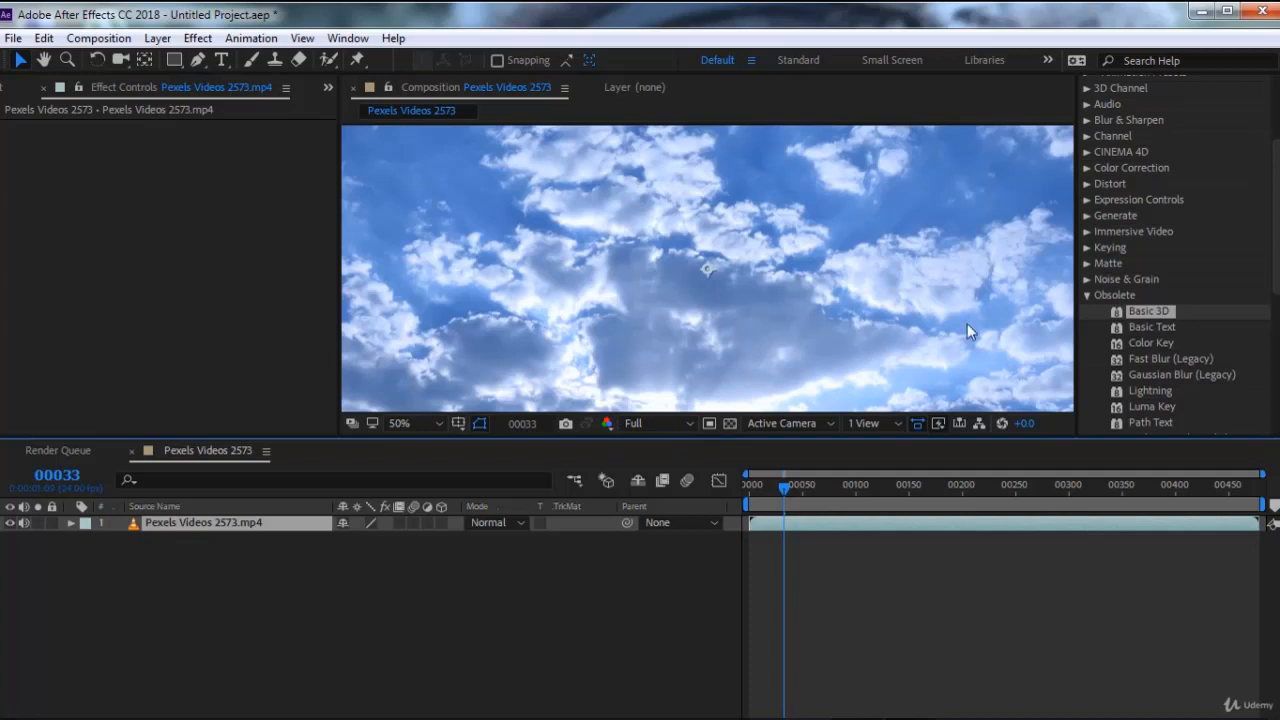
{"action": "double_click", "coordinate": [1160, 314]}
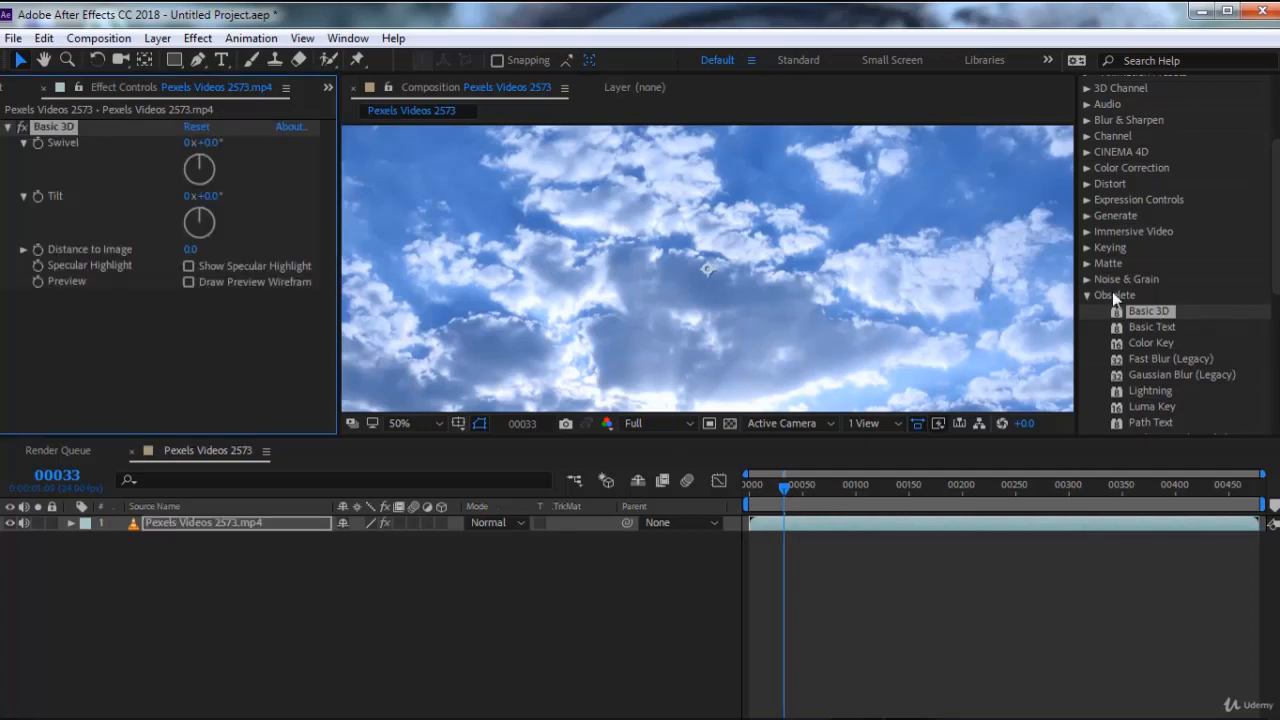
{"action": "scroll", "coordinate": [600, 238], "scroll_direction": "down", "scroll_amount": 2}
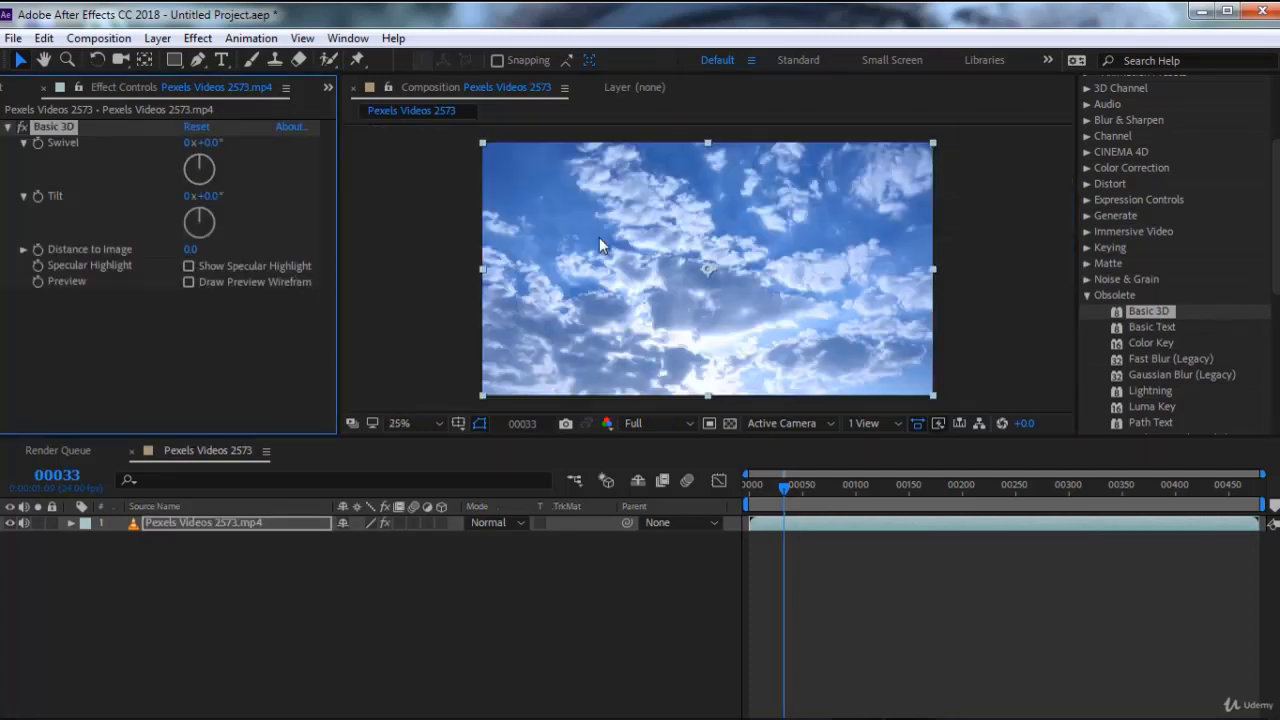
{"action": "mouse_move", "coordinate": [204, 162]}
{"action": "left_mouse_down"}
{"action": "mouse_move", "coordinate": [211, 176]}
{"action": "mouse_move", "coordinate": [195, 190]}
{"action": "mouse_move", "coordinate": [176, 171]}
{"action": "mouse_move", "coordinate": [219, 159]}
{"action": "mouse_move", "coordinate": [181, 177]}
{"action": "mouse_move", "coordinate": [205, 158]}
{"action": "left_mouse_up"}
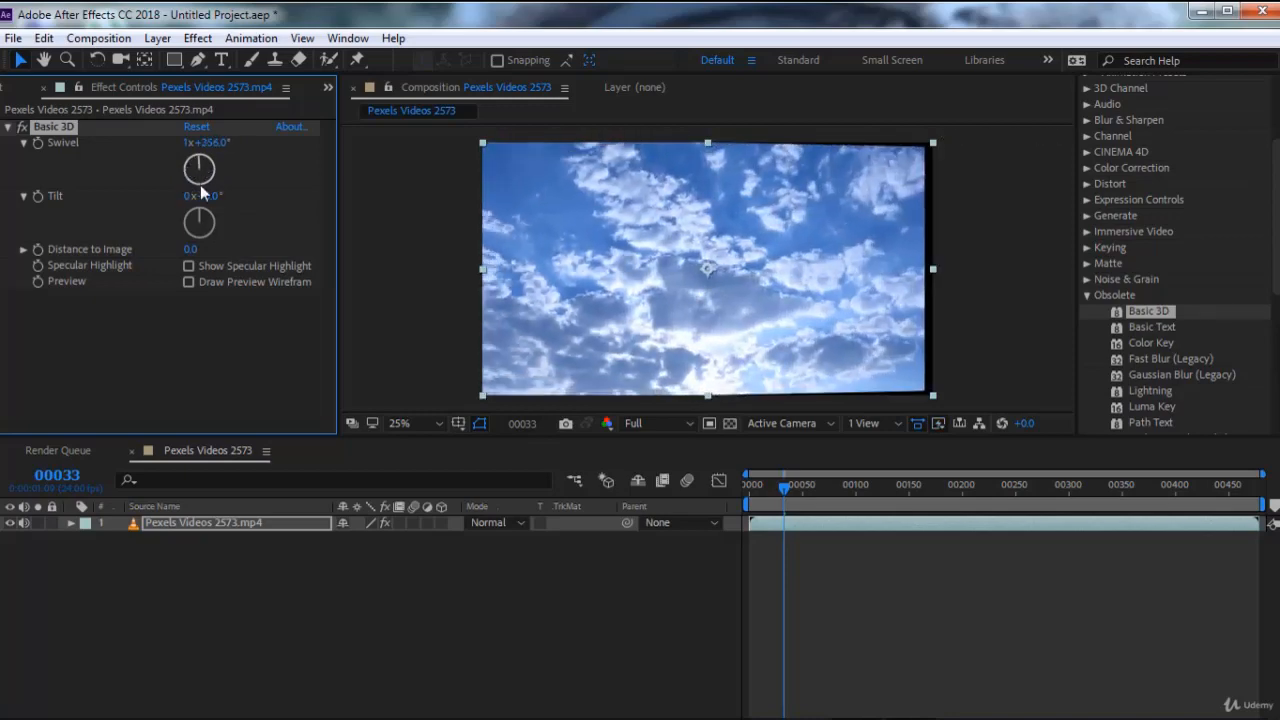
Set the Basic 3D Tilt to about 1x+40° and delete the effect from the Pexels Videos 2573 layer
{"action": "mouse_move", "coordinate": [203, 214]}
{"action": "left_mouse_down"}
{"action": "mouse_move", "coordinate": [190, 234]}
{"action": "mouse_move", "coordinate": [164, 213]}
{"action": "mouse_move", "coordinate": [220, 199]}
{"action": "left_mouse_up"}
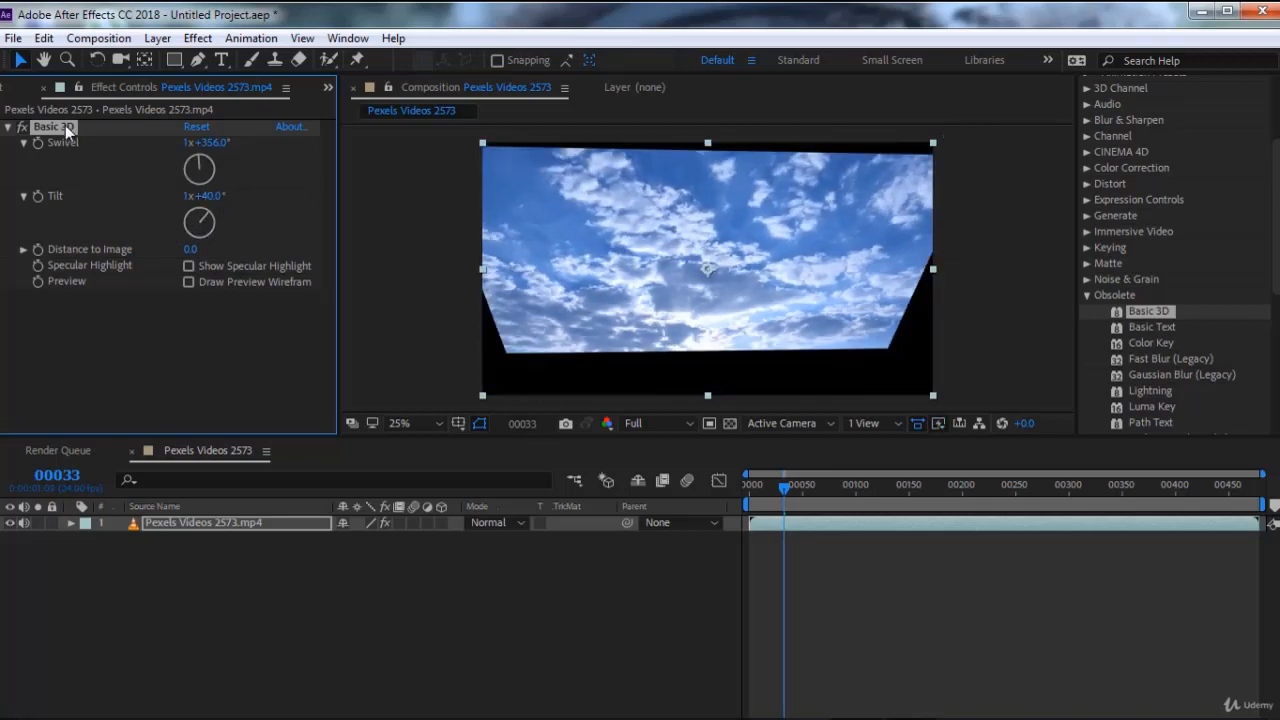
{"action": "key", "text": "Delete"}
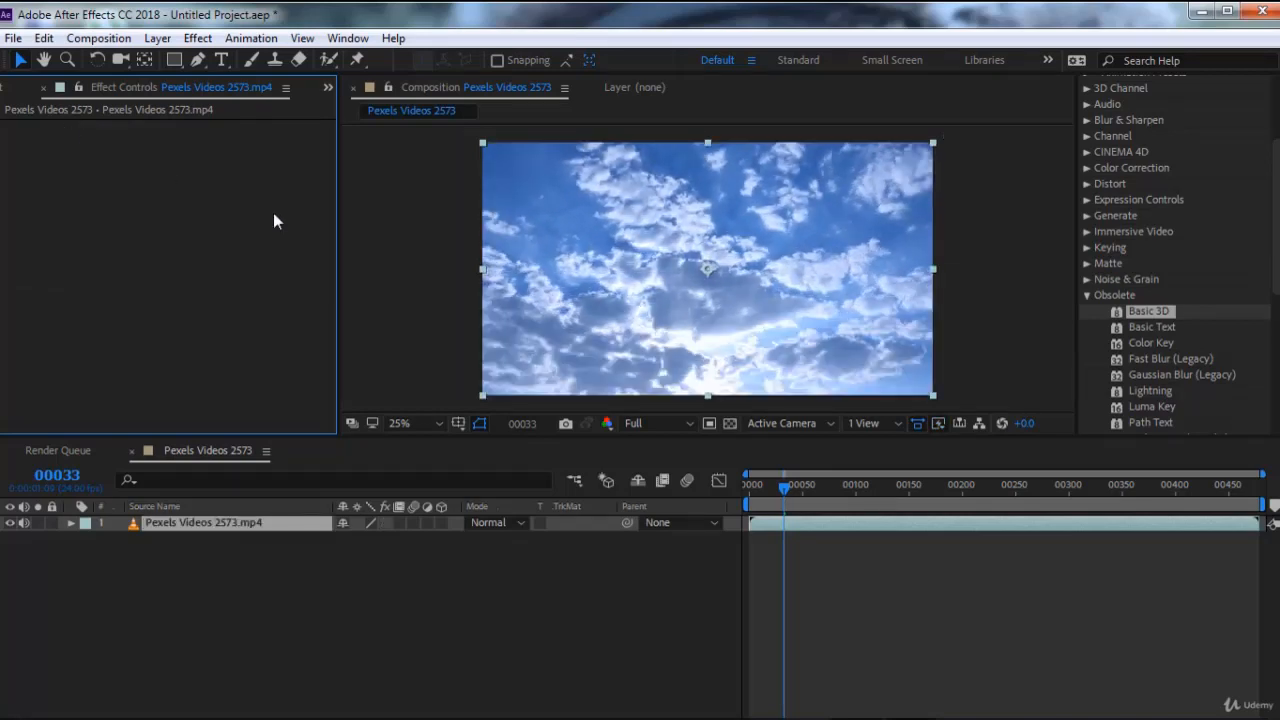
Try Basic Text reading ABC in Blackoak Std on the video, with Size about 229 and Tracking about 105, and delete the effect
{"action": "double_click", "coordinate": [1148, 327]}
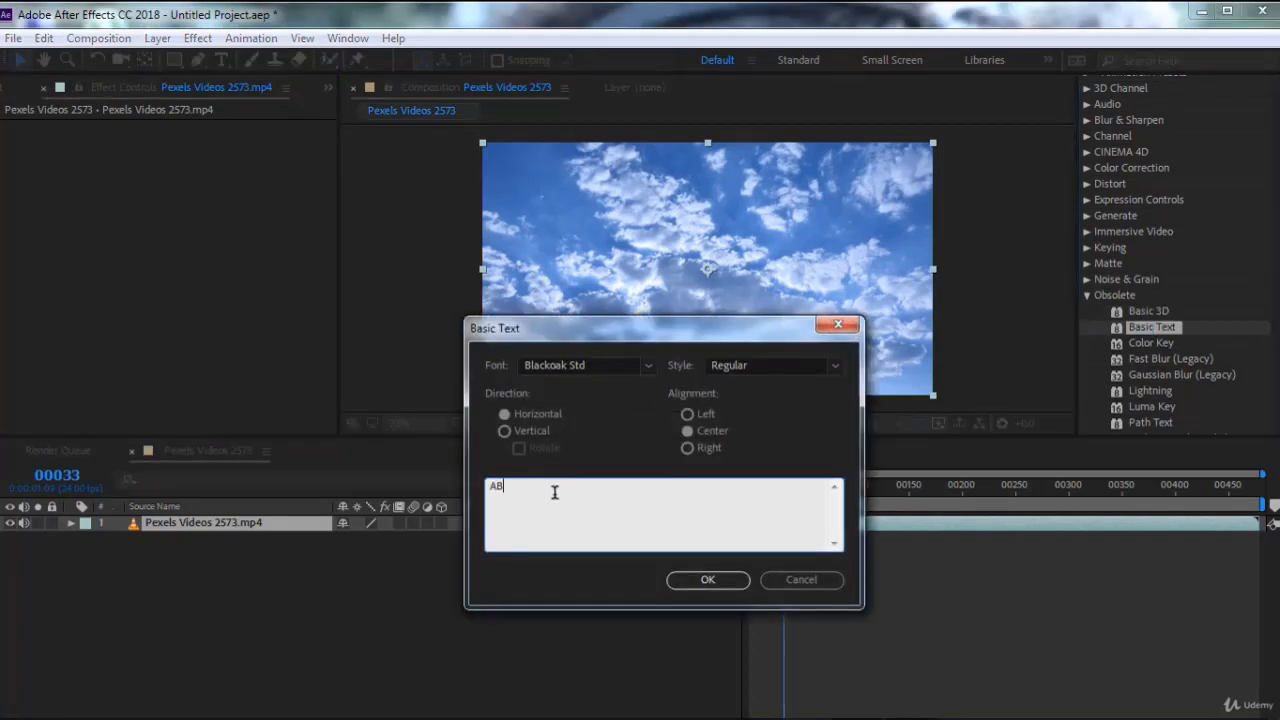
{"action": "left_click", "coordinate": [705, 580]}
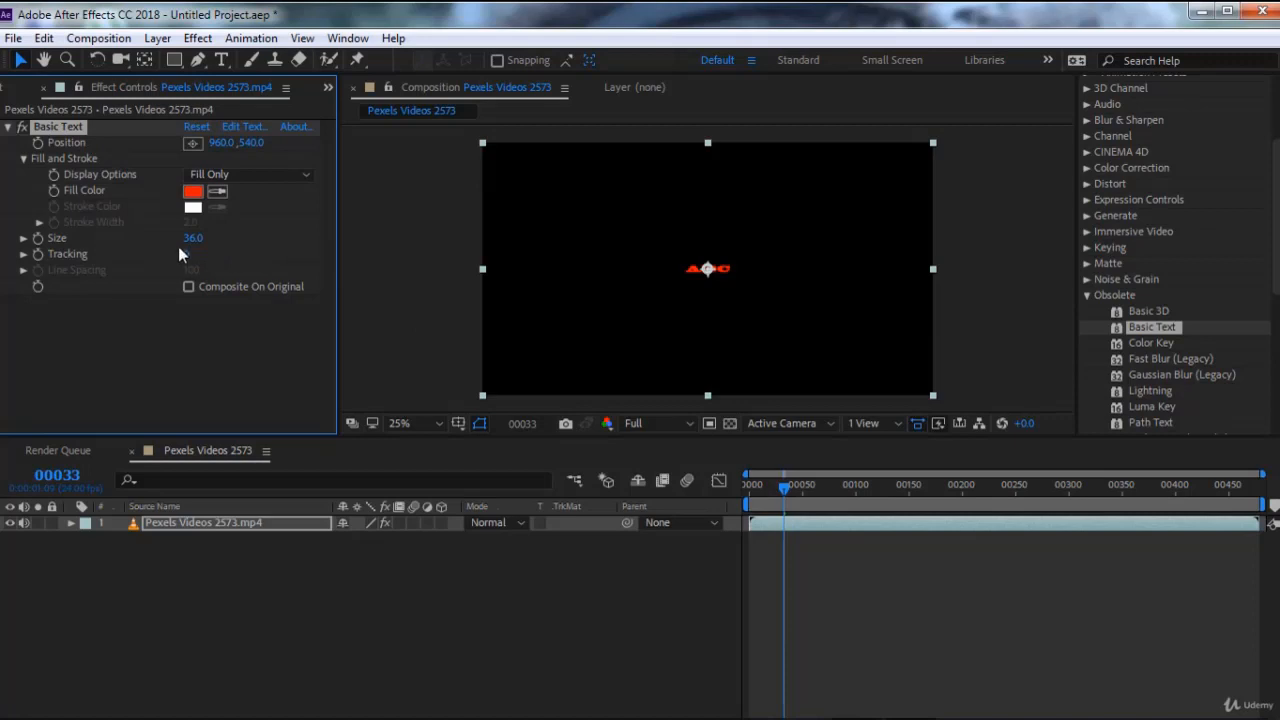
{"action": "left_click_drag", "start_coordinate": [188, 243], "coordinate": [363, 234]}
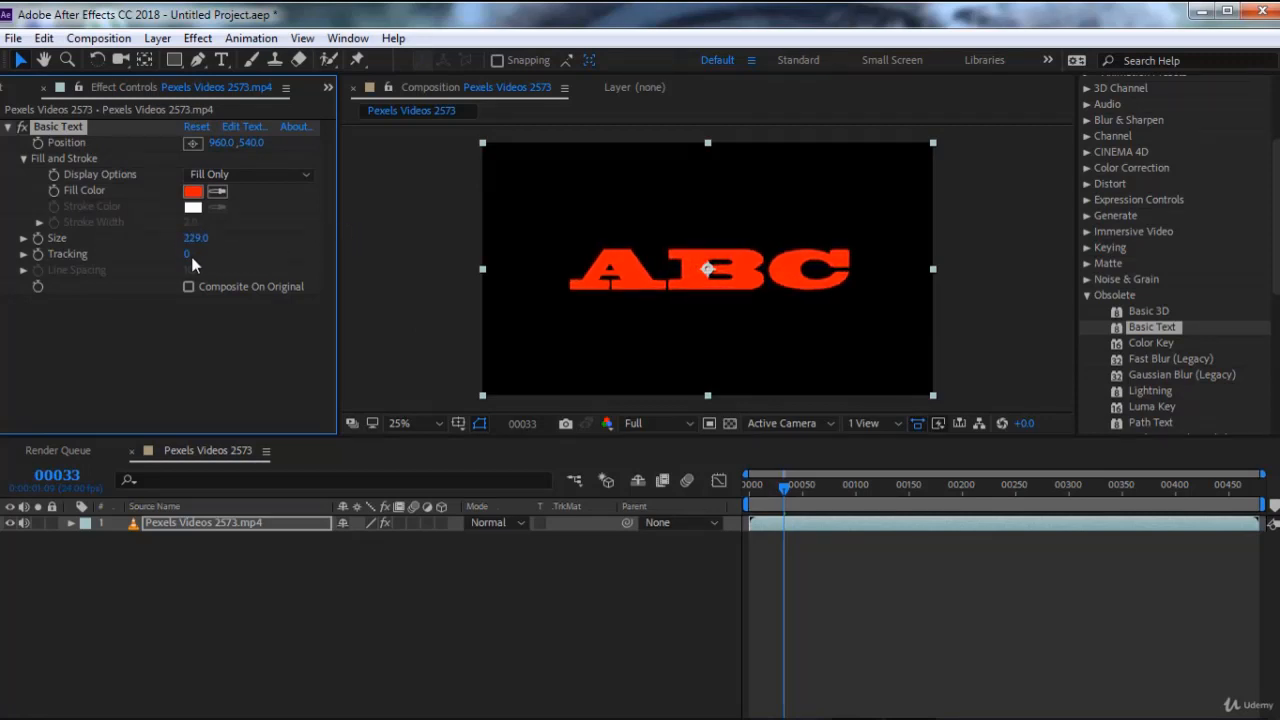
{"action": "left_click_drag", "start_coordinate": [190, 259], "coordinate": [369, 258]}
{"action": "left_click_drag", "start_coordinate": [321, 256], "coordinate": [324, 293]}
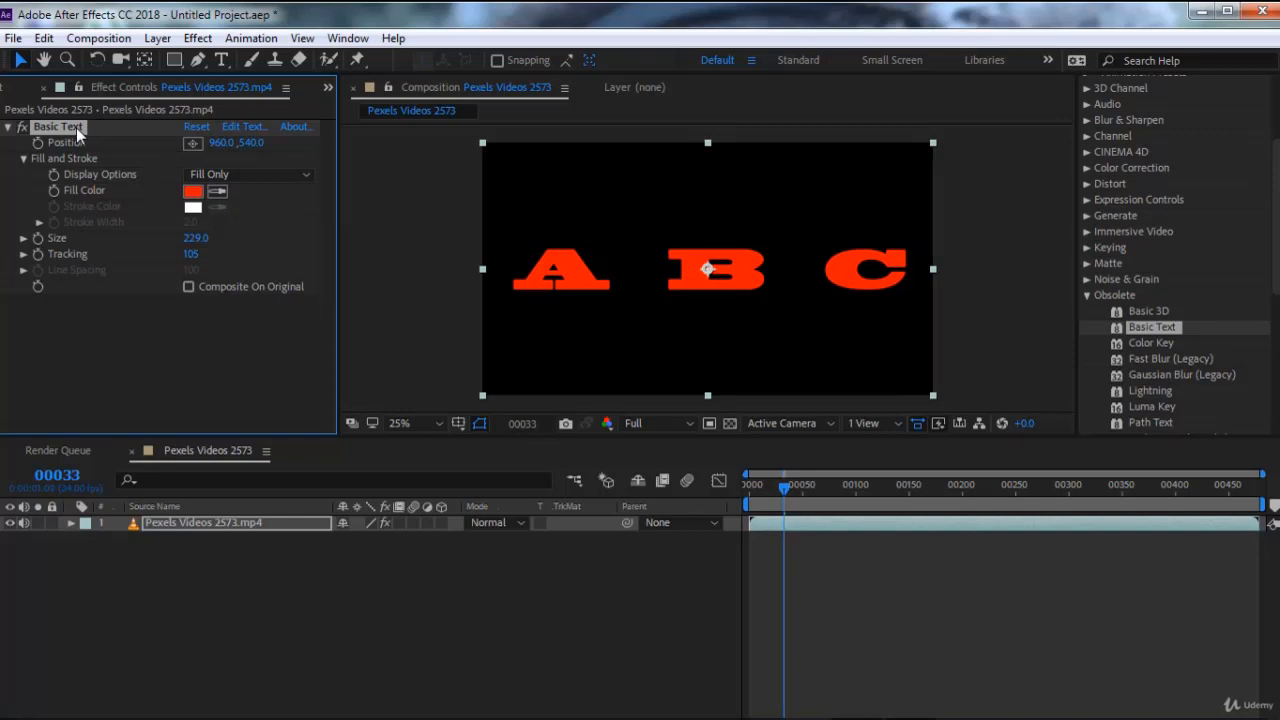
{"action": "key", "text": "Delete"}
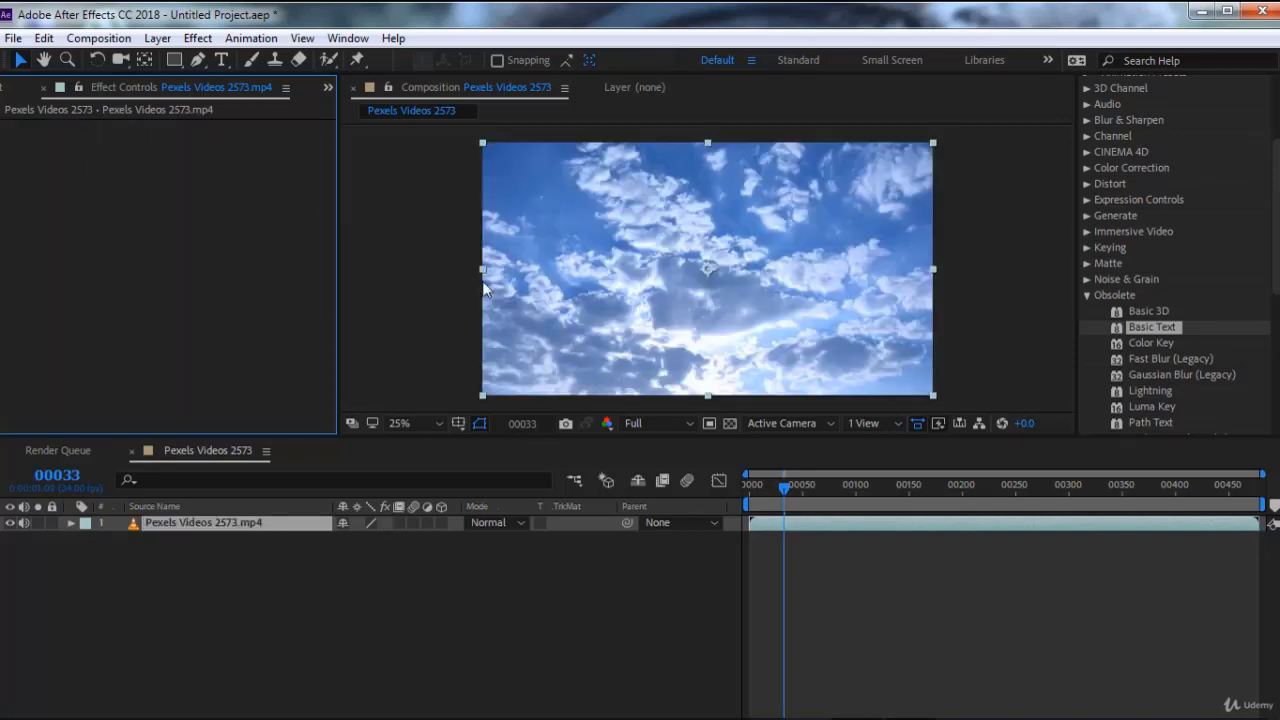
Apply Color Key to the video, sampling the sky's dark blue as Key Color with Color Tolerance about 163
{"action": "double_click", "coordinate": [1152, 344]}
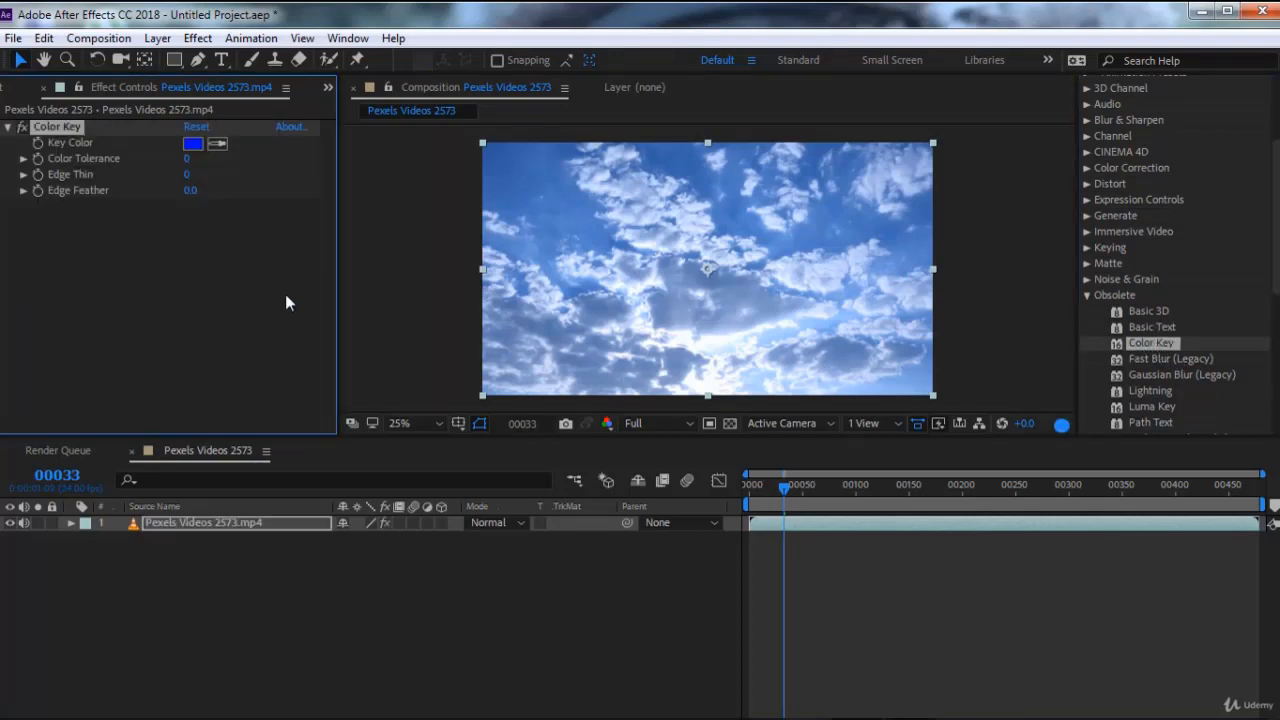
{"action": "left_click", "coordinate": [218, 144]}
{"action": "left_click", "coordinate": [517, 158]}
{"action": "left_click_drag", "start_coordinate": [187, 166], "coordinate": [343, 167]}
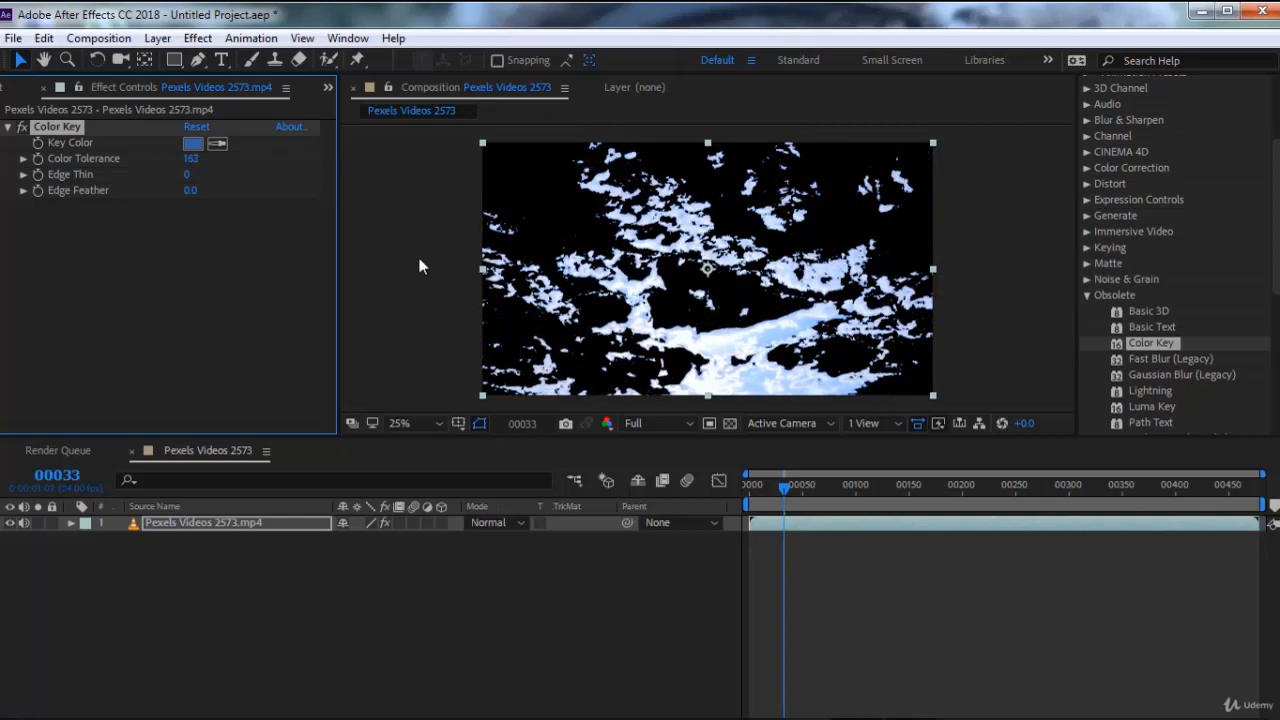
Check the keyed sky against the transparency grid, restore the black background, and delete the Color Key effect
{"action": "left_click", "coordinate": [730, 424]}
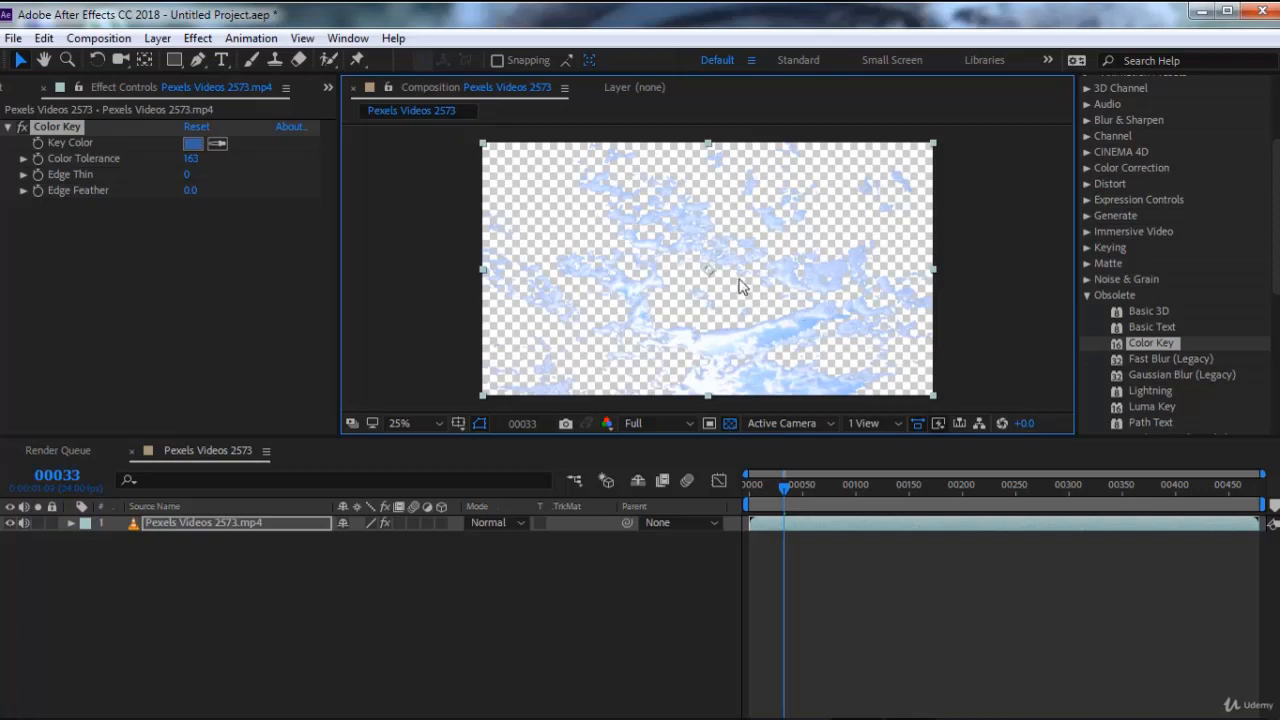
{"action": "left_click", "coordinate": [731, 423]}
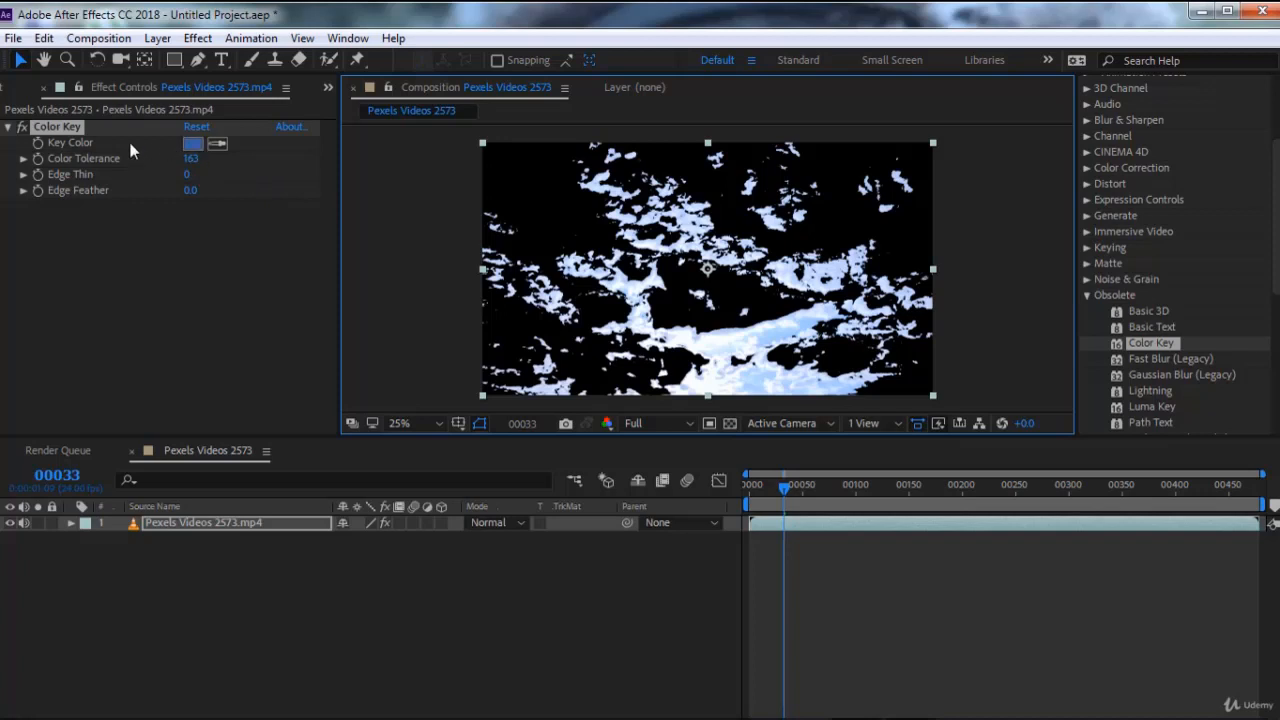
{"action": "left_click", "coordinate": [75, 129]}
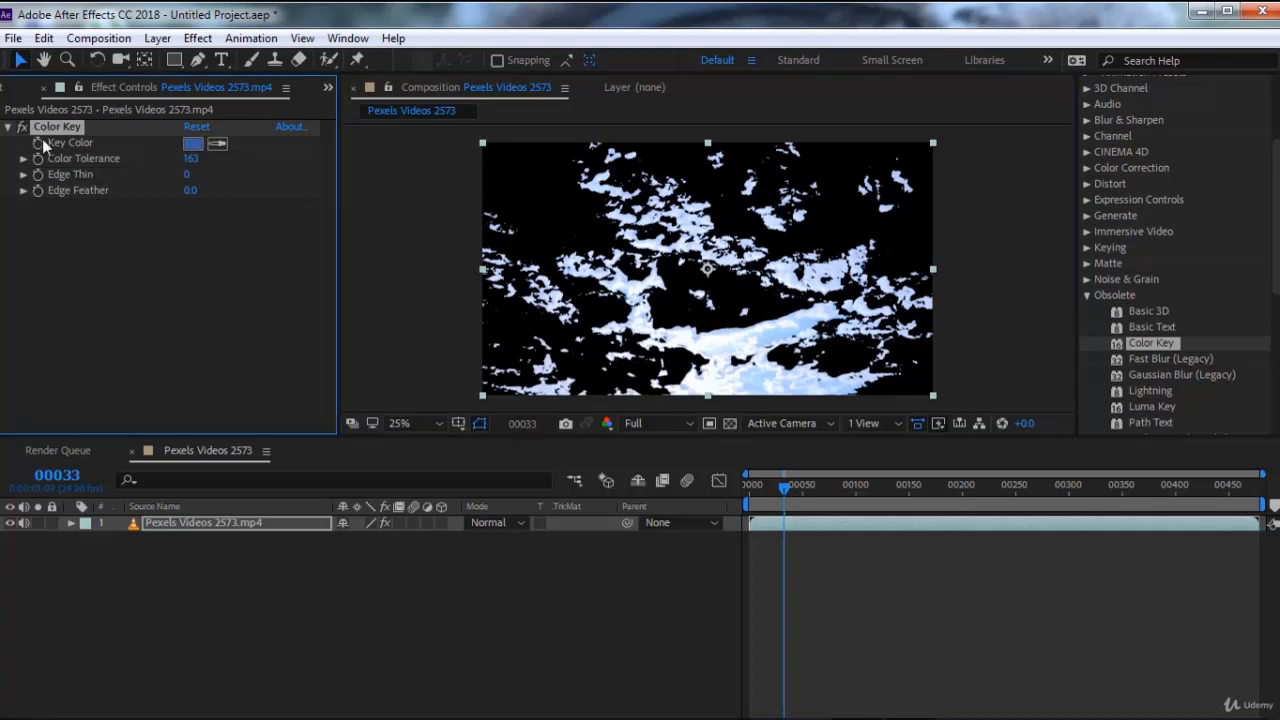
{"action": "key", "text": "Delete"}
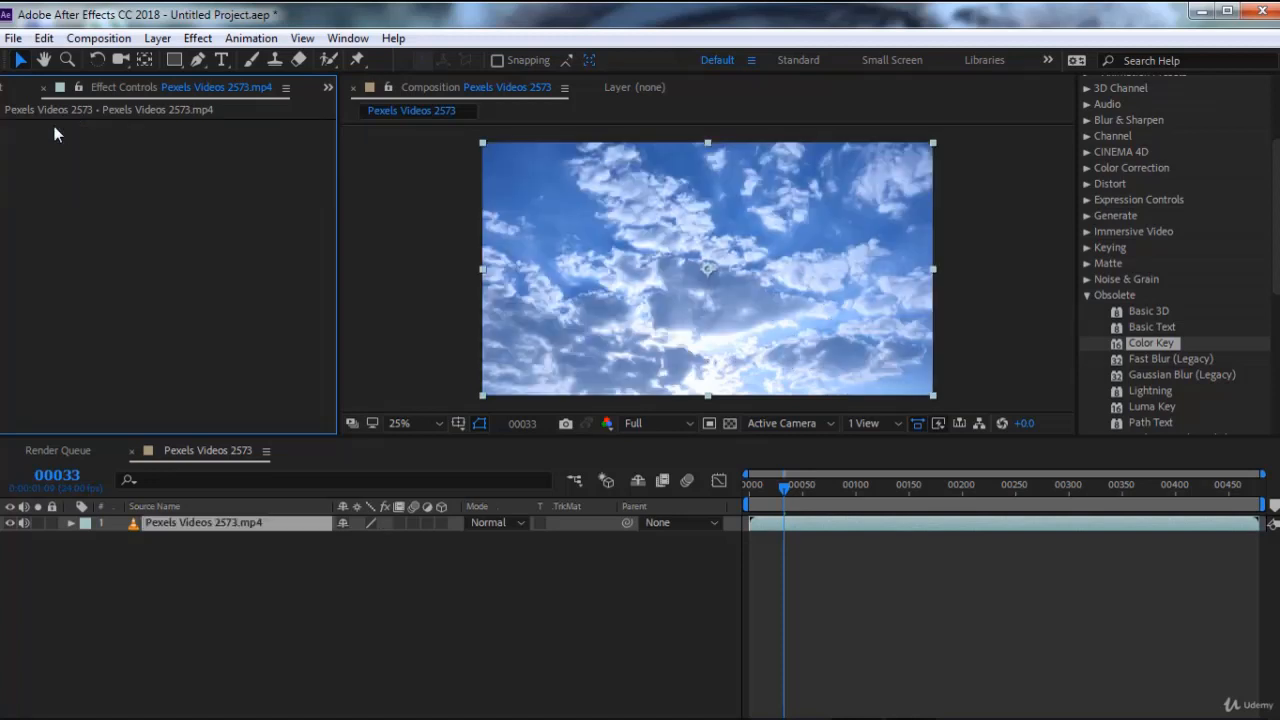
Apply Fast Blur (Legacy) to the video with Blurriness about 53 and Blur Dimensions set to Horizontal
{"action": "double_click", "coordinate": [1167, 359]}
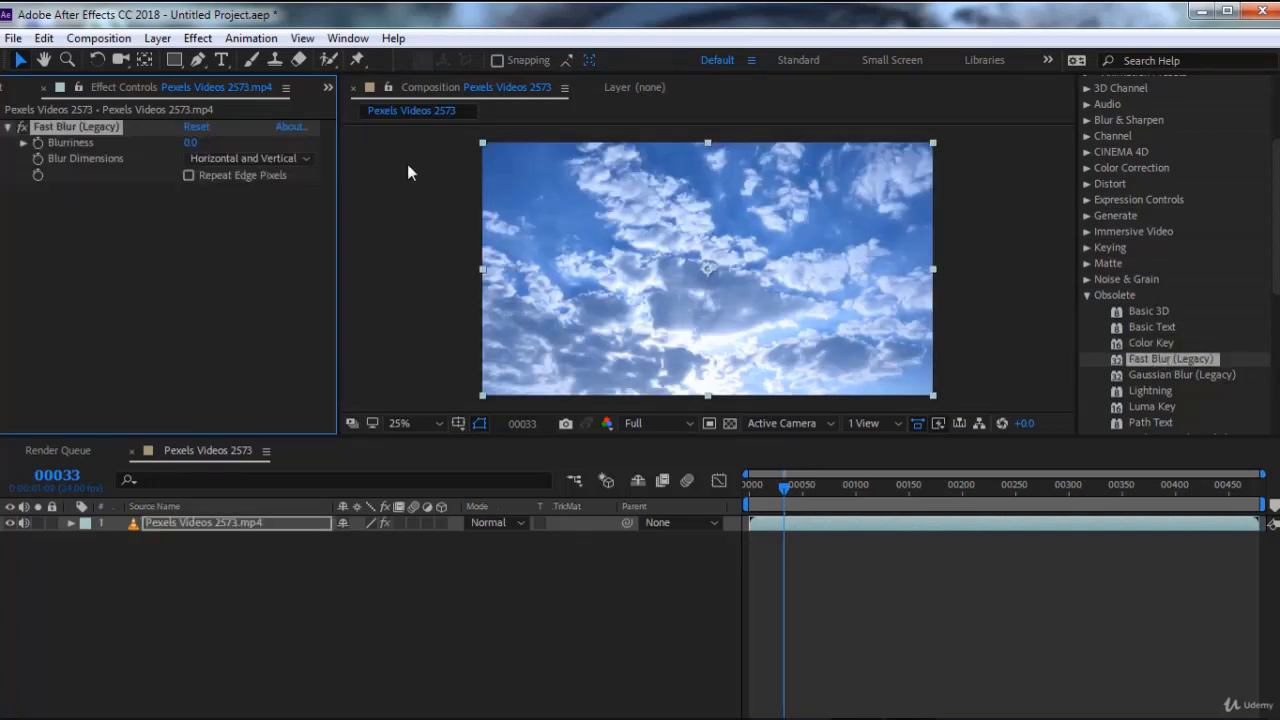
{"action": "left_click_drag", "start_coordinate": [191, 145], "coordinate": [243, 150]}
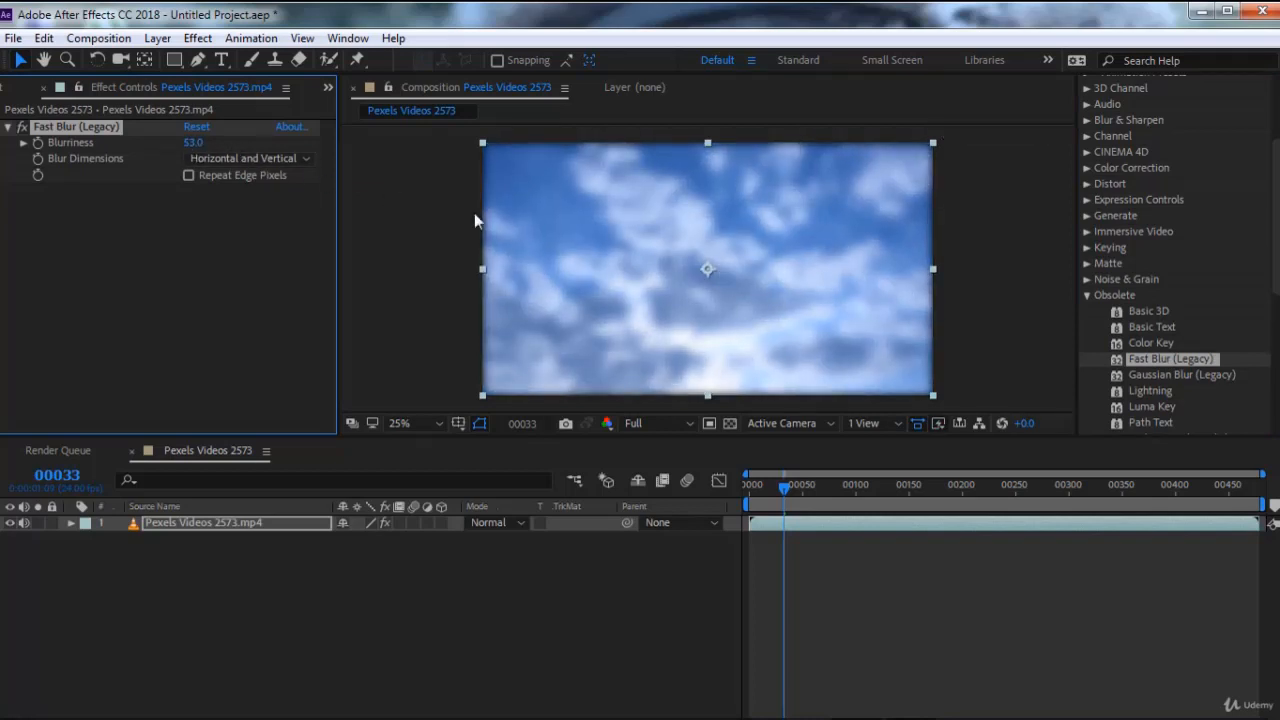
{"action": "left_click", "coordinate": [267, 158]}
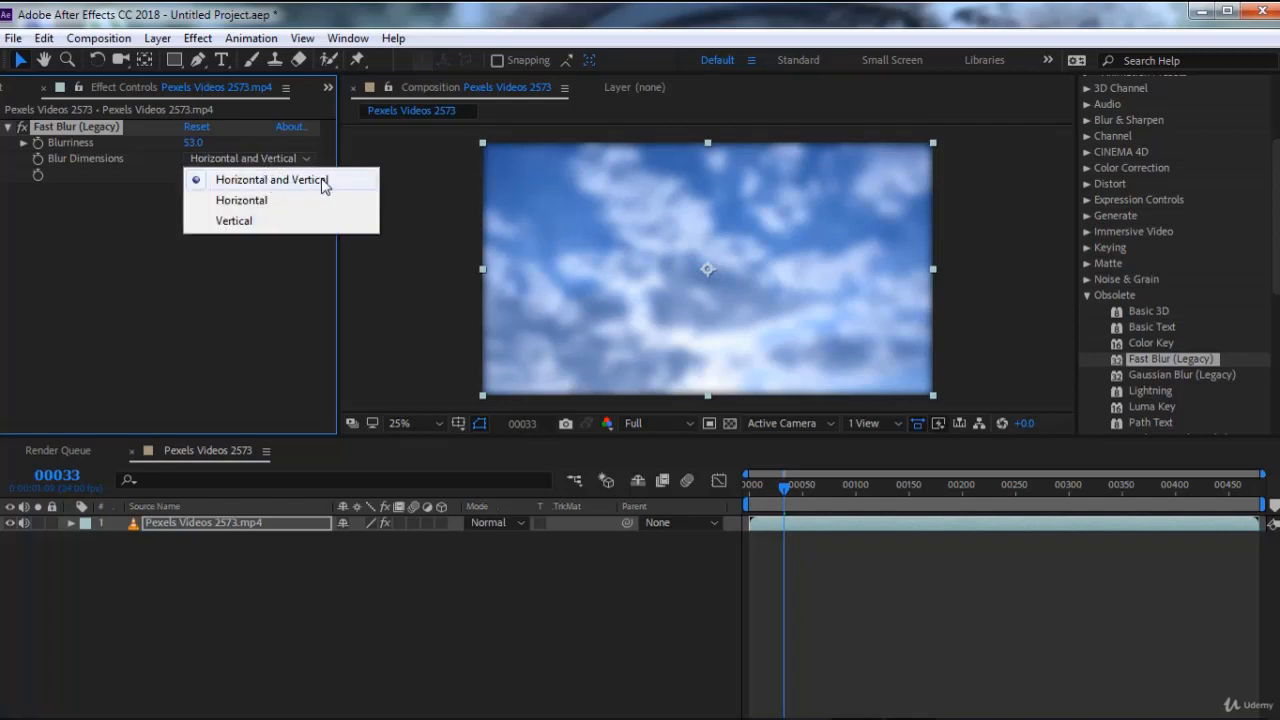
{"action": "left_click", "coordinate": [286, 204]}
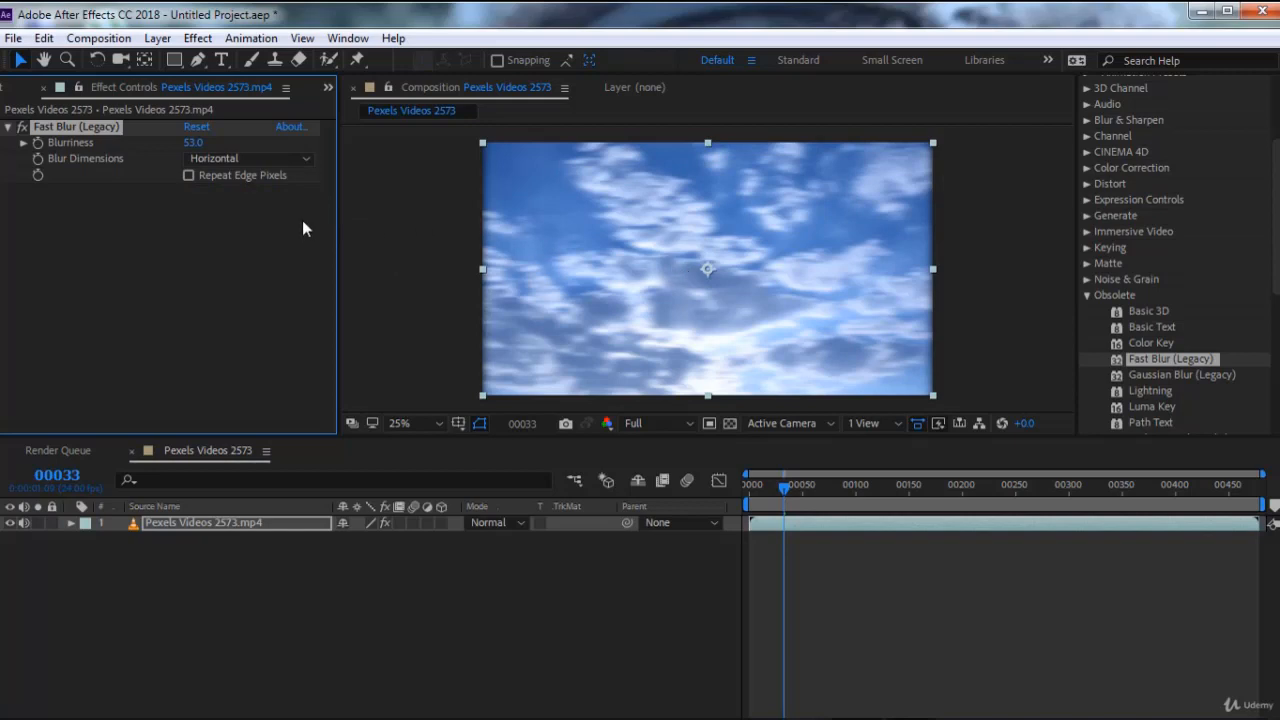
Try the Fast Blur with Vertical and Horizontal and Vertical dimensions, and delete the effect
{"action": "left_click", "coordinate": [269, 160]}
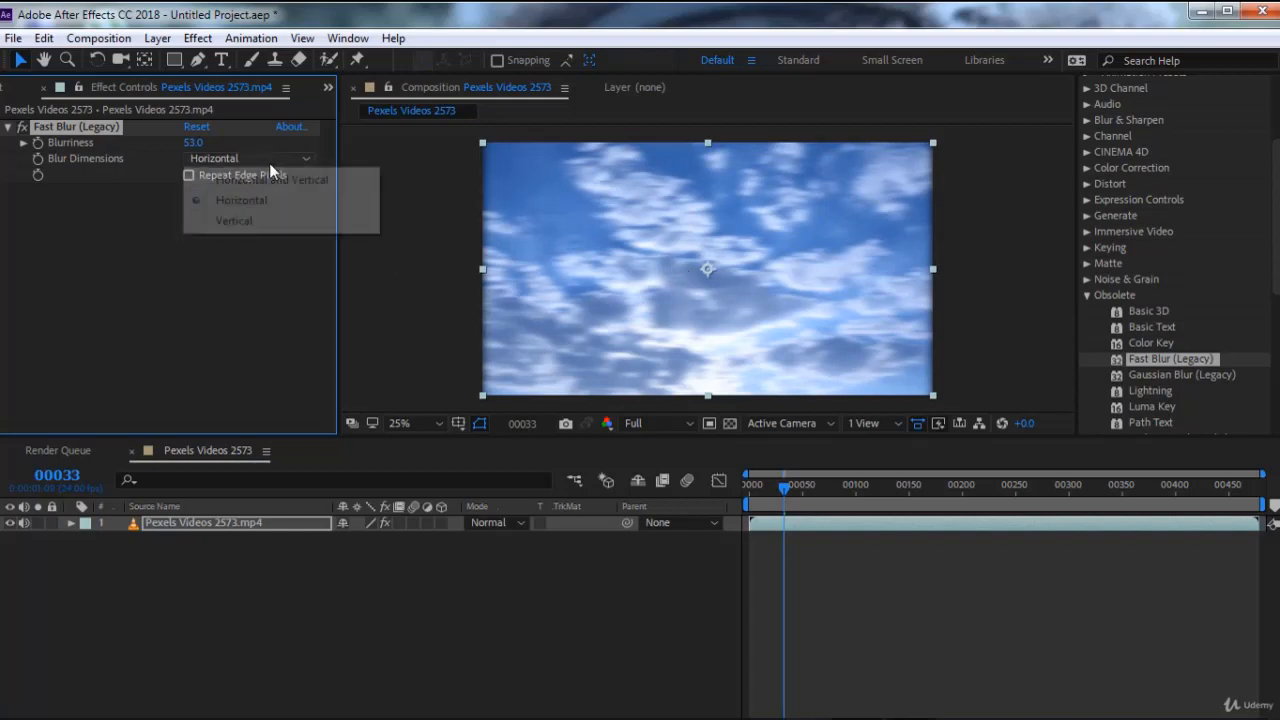
{"action": "left_click", "coordinate": [268, 222]}
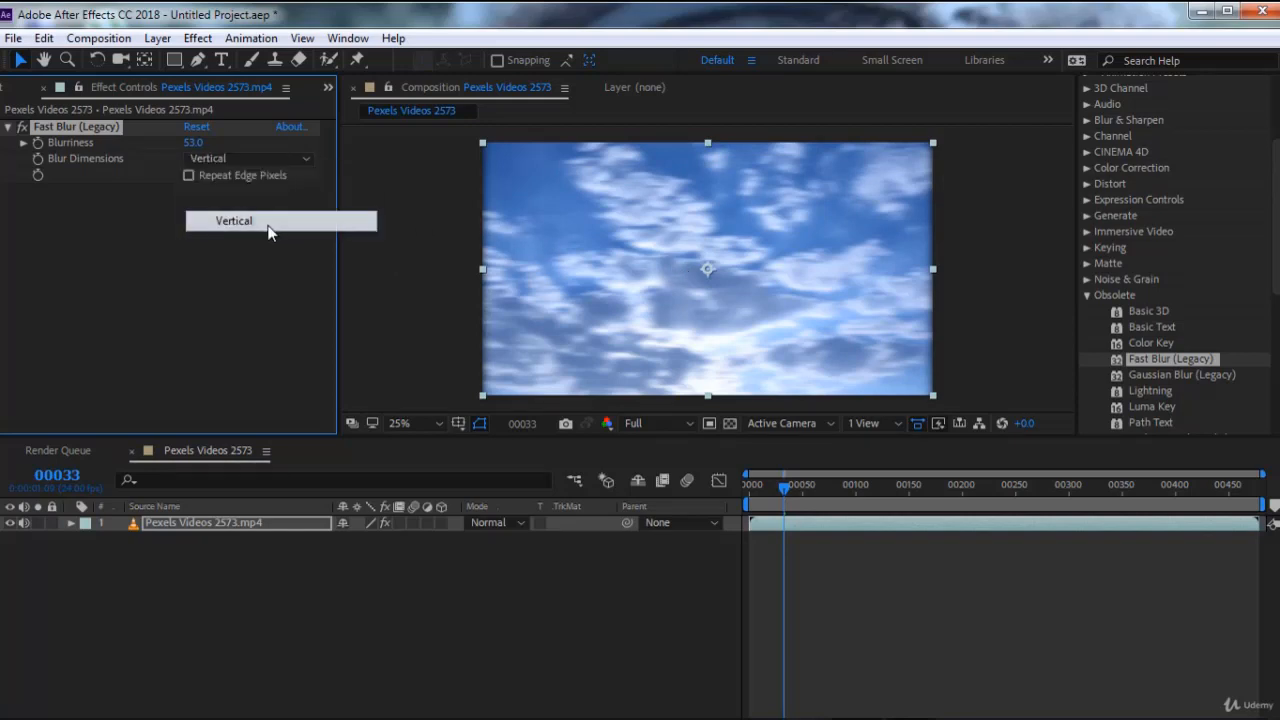
{"action": "left_click", "coordinate": [247, 157]}
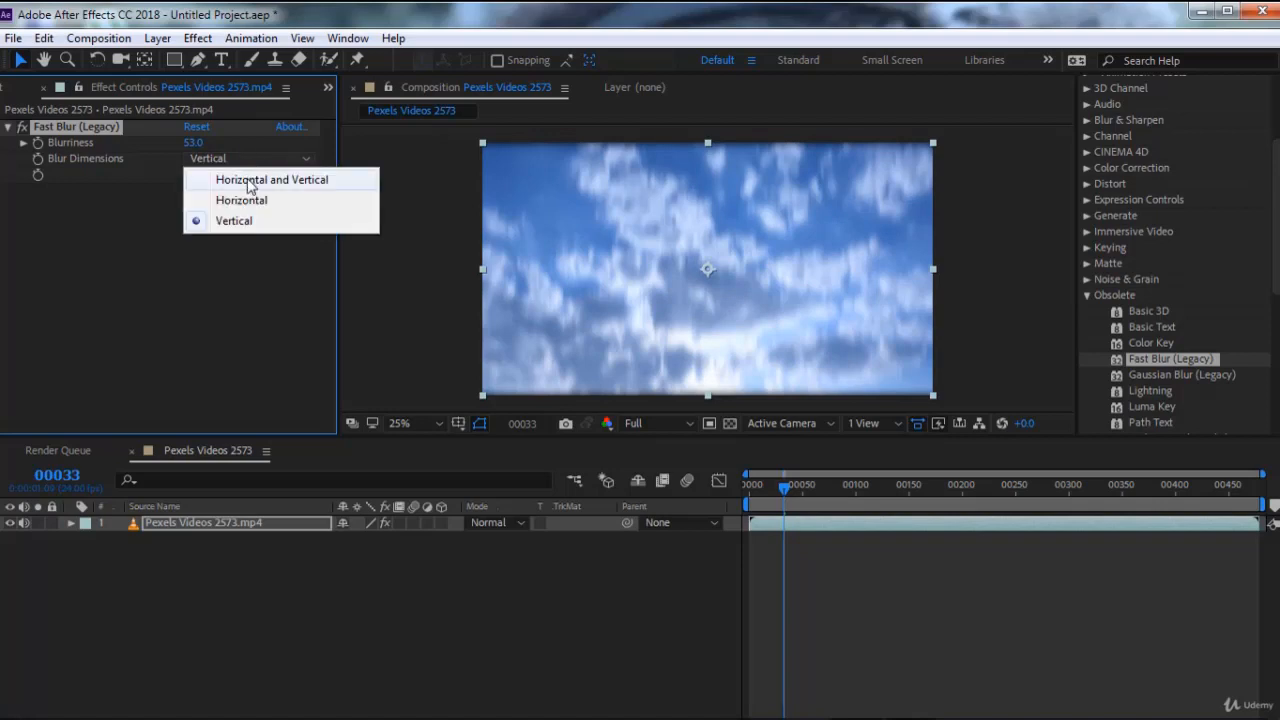
{"action": "left_click", "coordinate": [248, 180]}
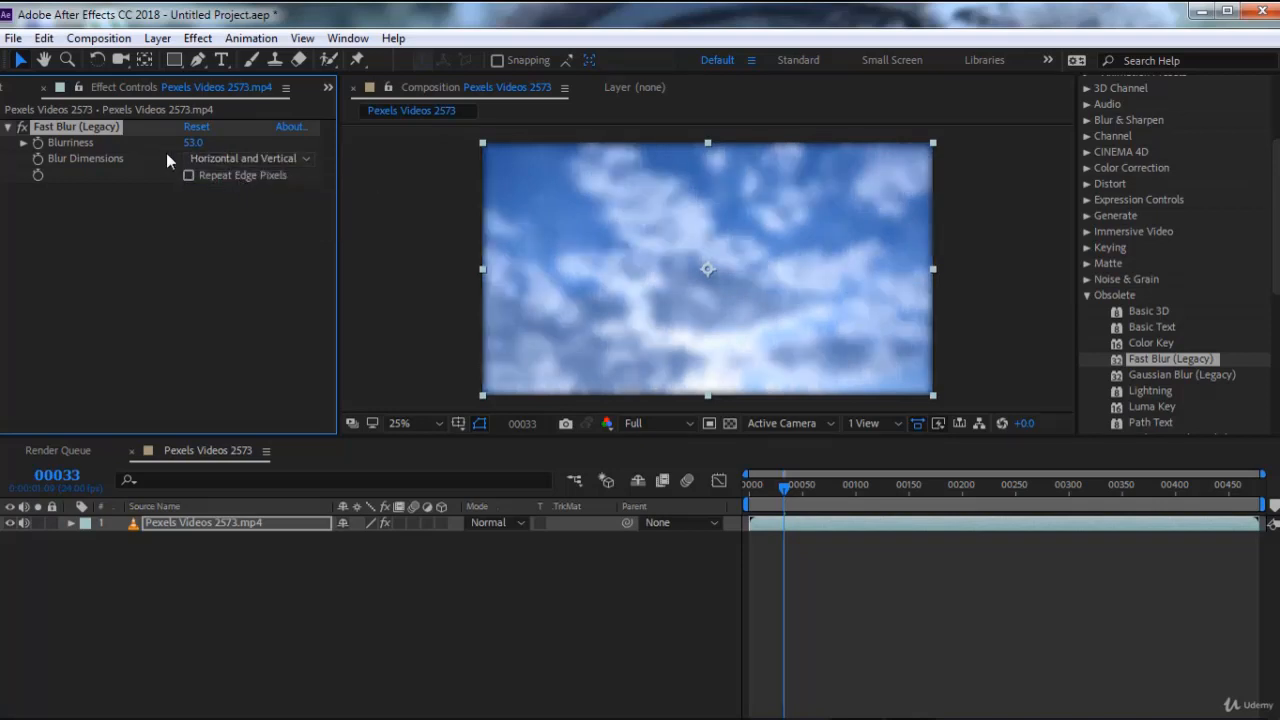
{"action": "key", "text": "Delete"}
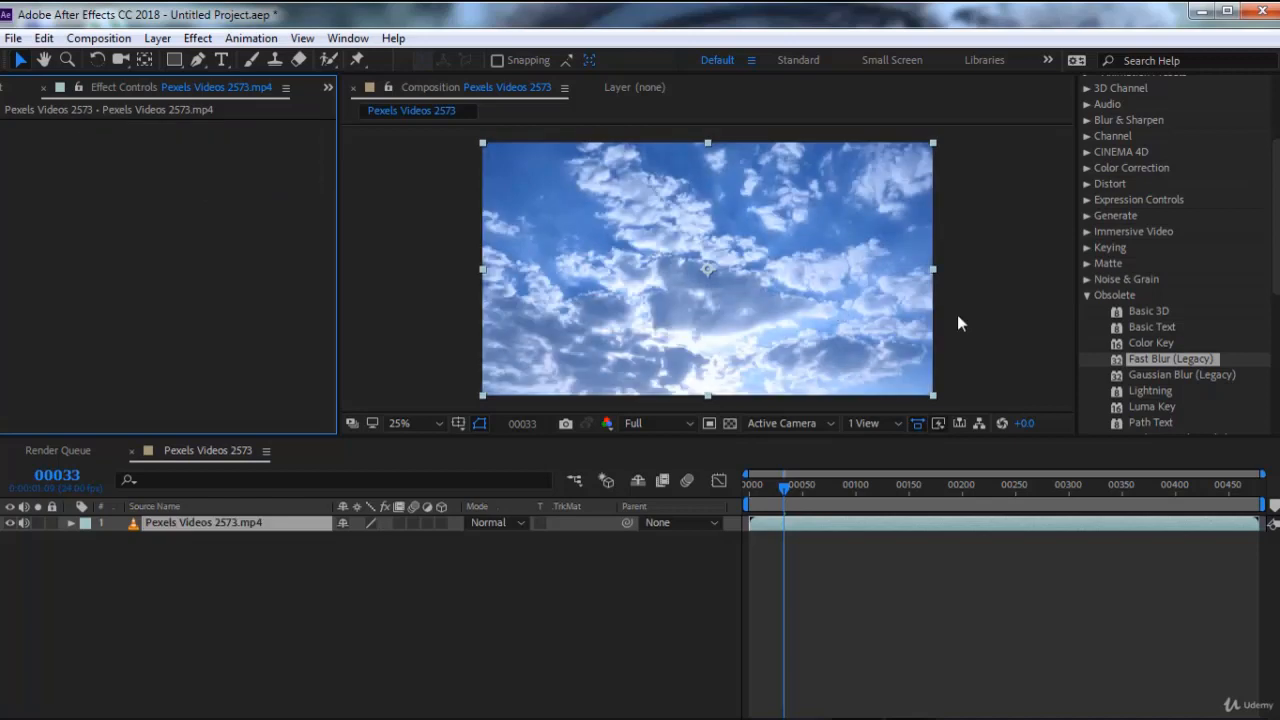
Apply Gaussian Blur (Legacy) to the video with Blurriness about 40.5 and Blur Dimensions set to Horizontal
{"action": "left_click", "coordinate": [1153, 376]}
{"action": "double_click", "coordinate": [1153, 376]}
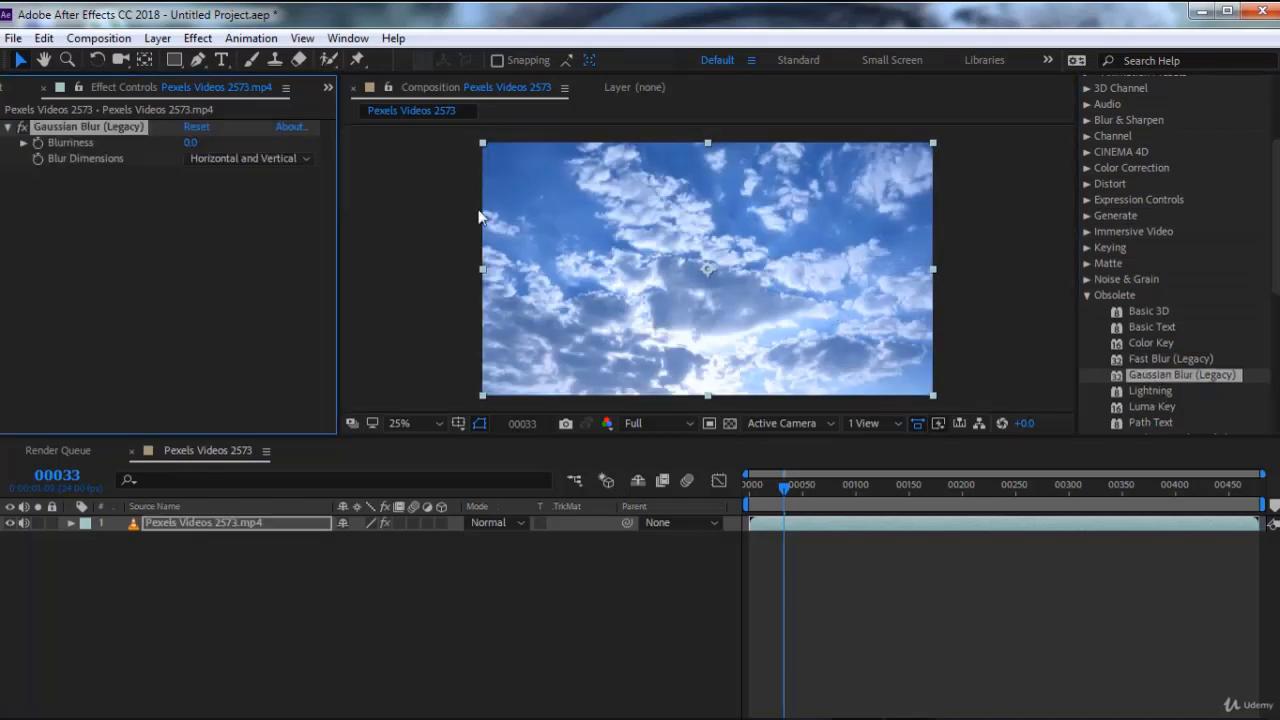
{"action": "left_click_drag", "start_coordinate": [190, 145], "coordinate": [453, 148]}
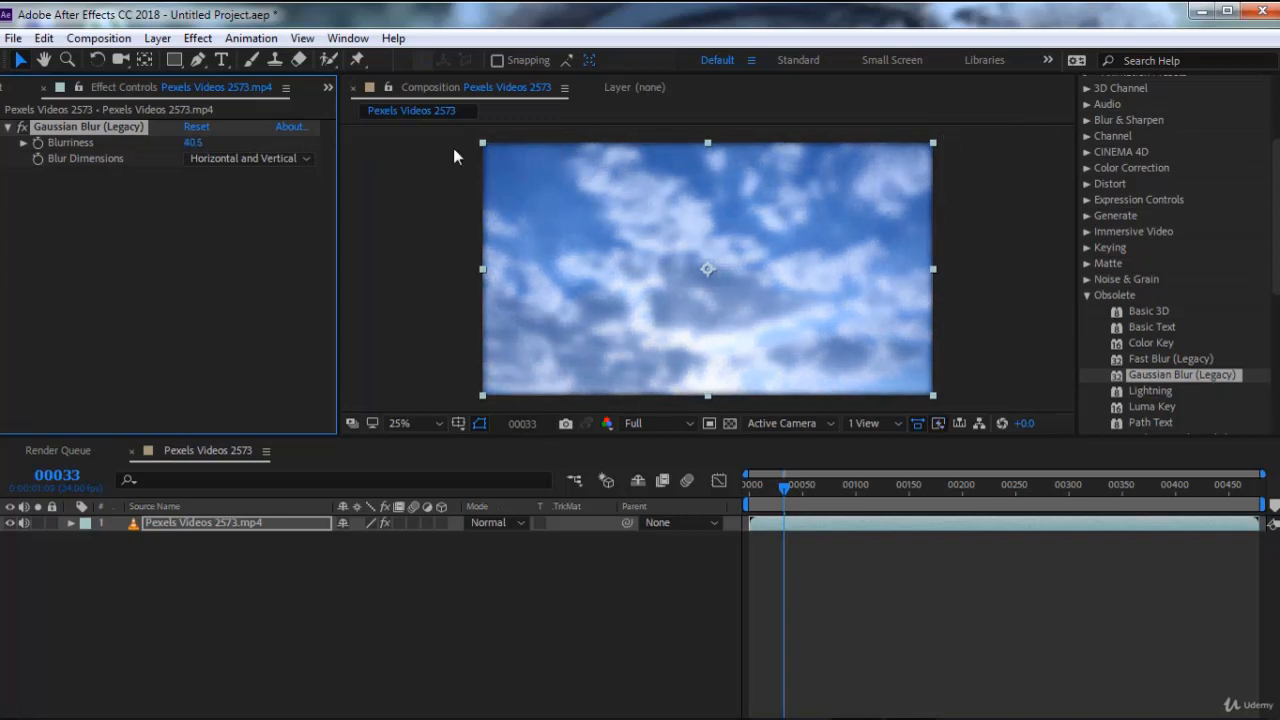
{"action": "left_click", "coordinate": [257, 158]}
{"action": "left_click", "coordinate": [257, 200]}
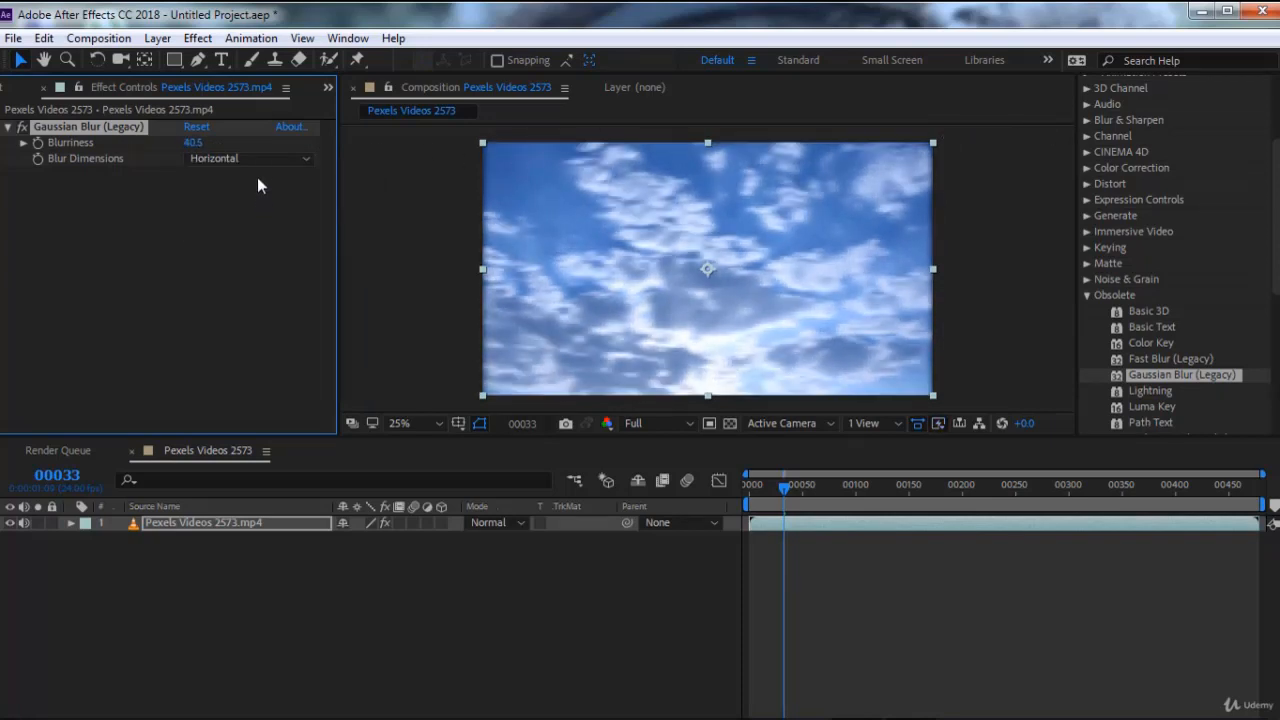
Set the Gaussian Blur's dimensions to Vertical, and delete the effect from the video layer
{"action": "left_click", "coordinate": [257, 158]}
{"action": "left_click", "coordinate": [266, 222]}
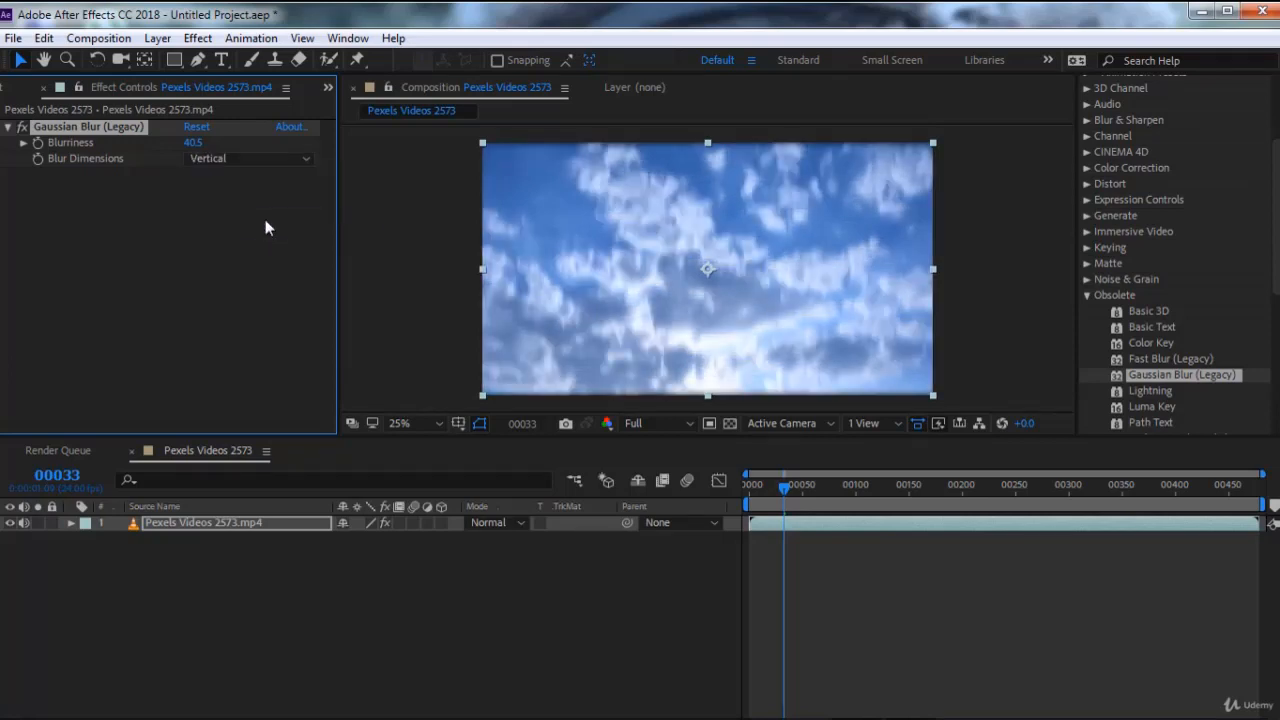
{"action": "left_click", "coordinate": [131, 127]}
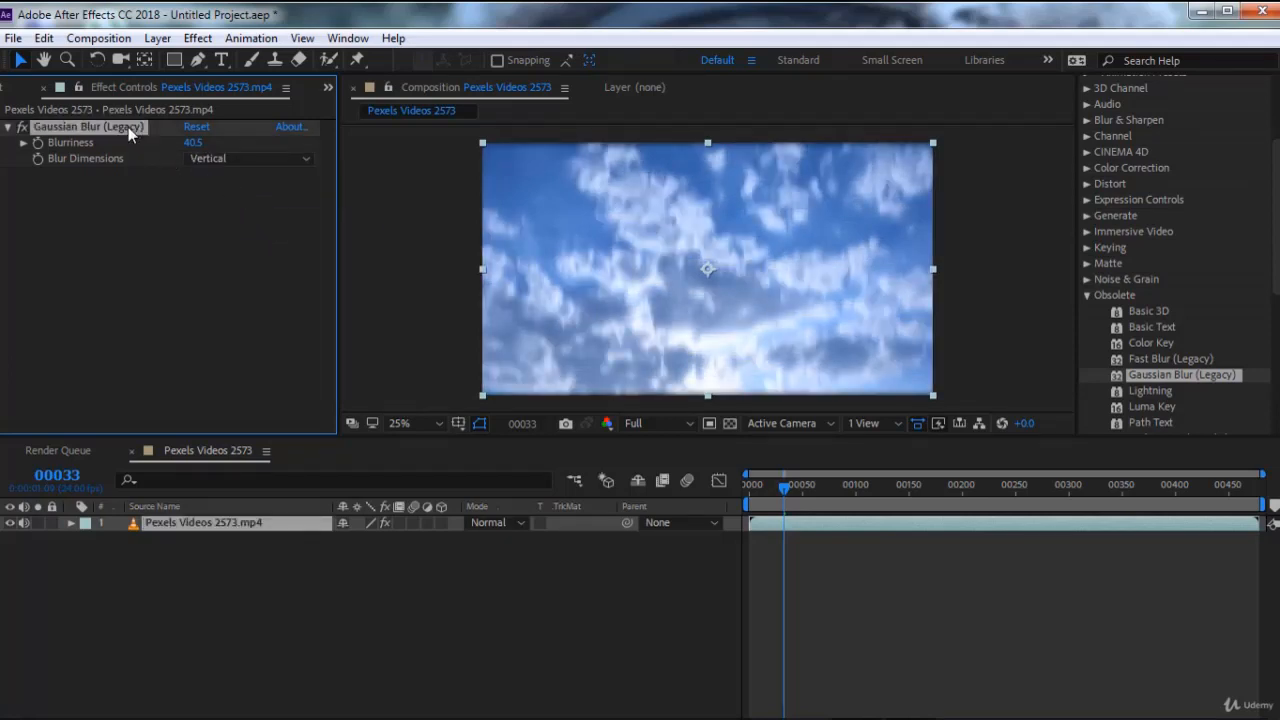
{"action": "key", "text": "Delete"}
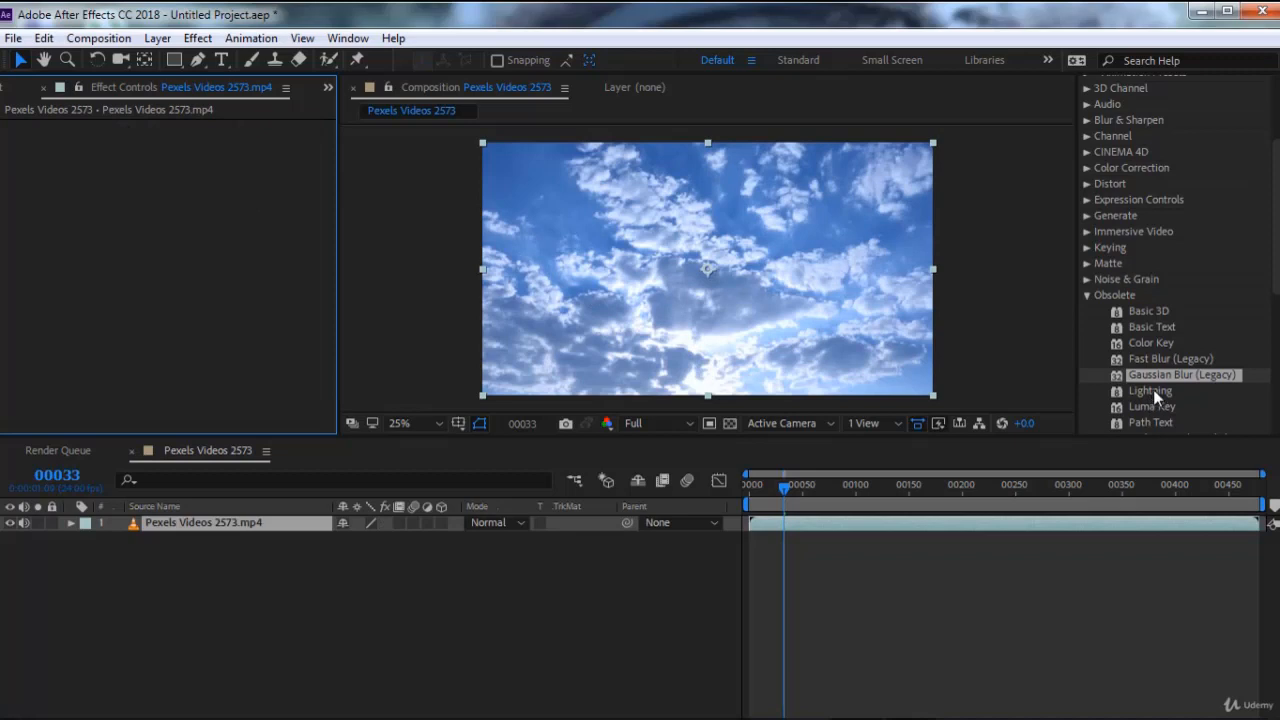
Apply the Lightning effect to the video, preview it from frame 0, and place the playhead at frame 4
{"action": "double_click", "coordinate": [1152, 391]}
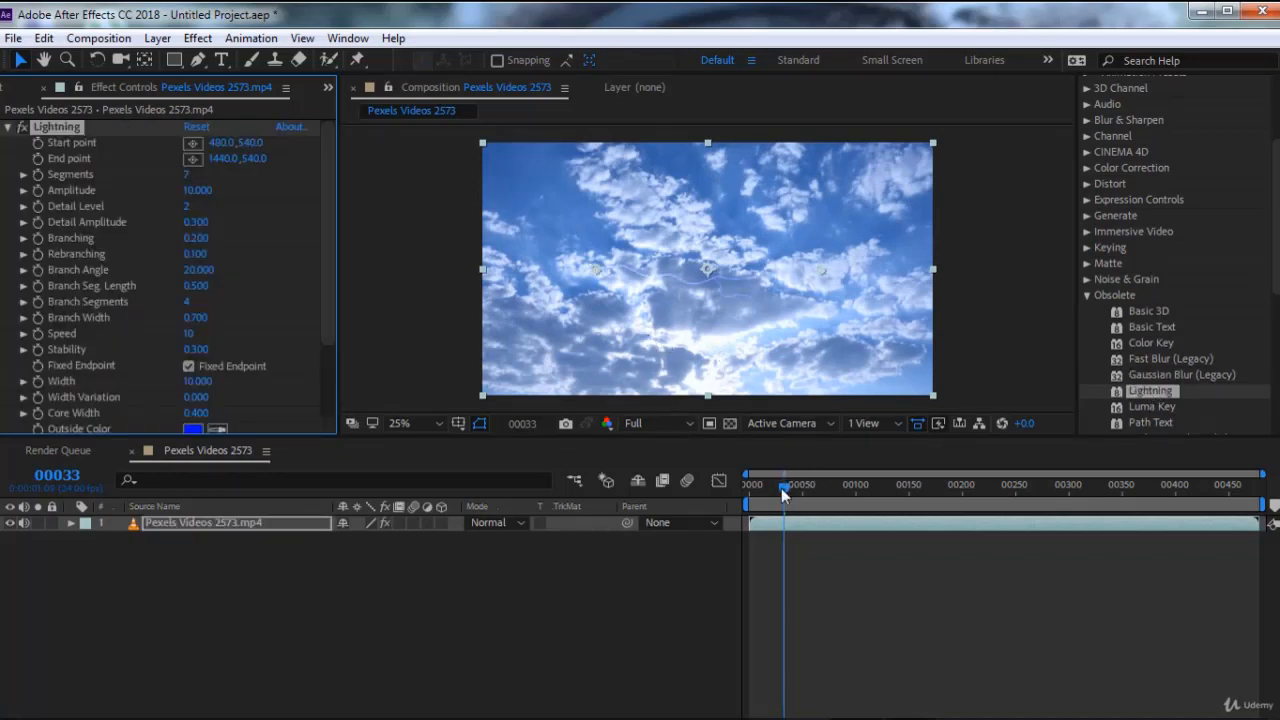
{"action": "left_click_drag", "start_coordinate": [784, 494], "coordinate": [750, 490]}
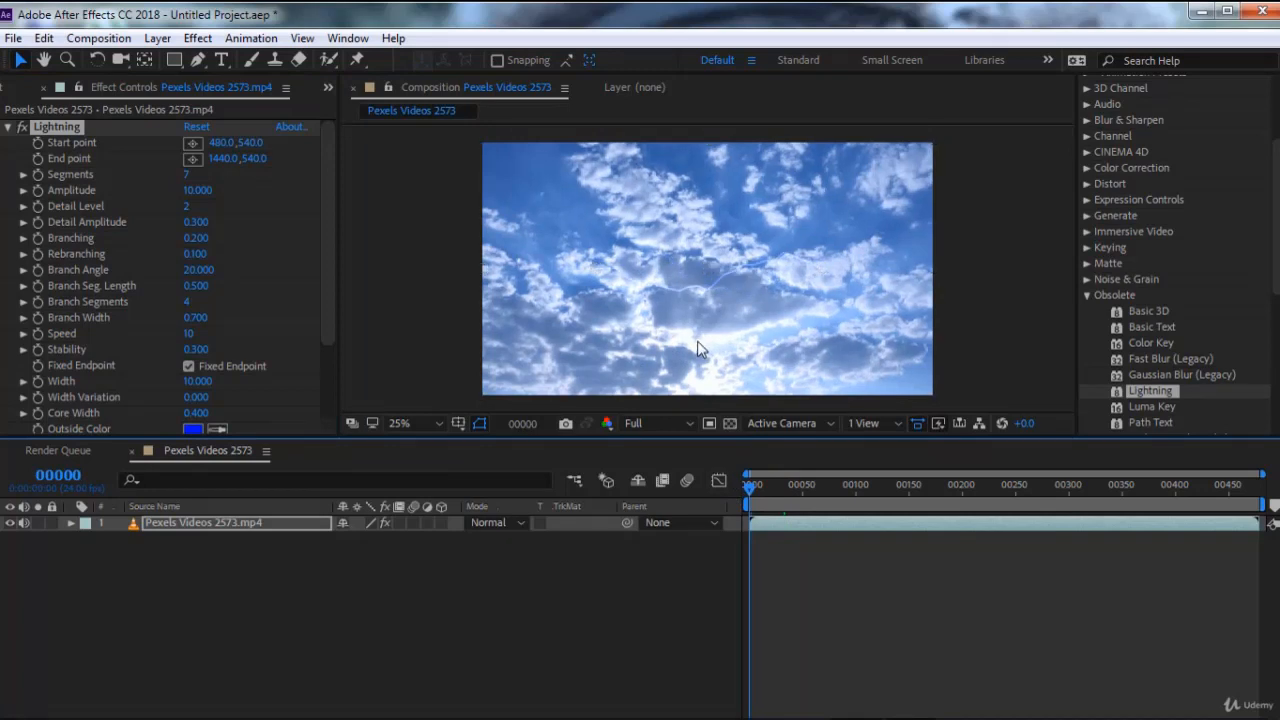
{"action": "key", "text": "space"}
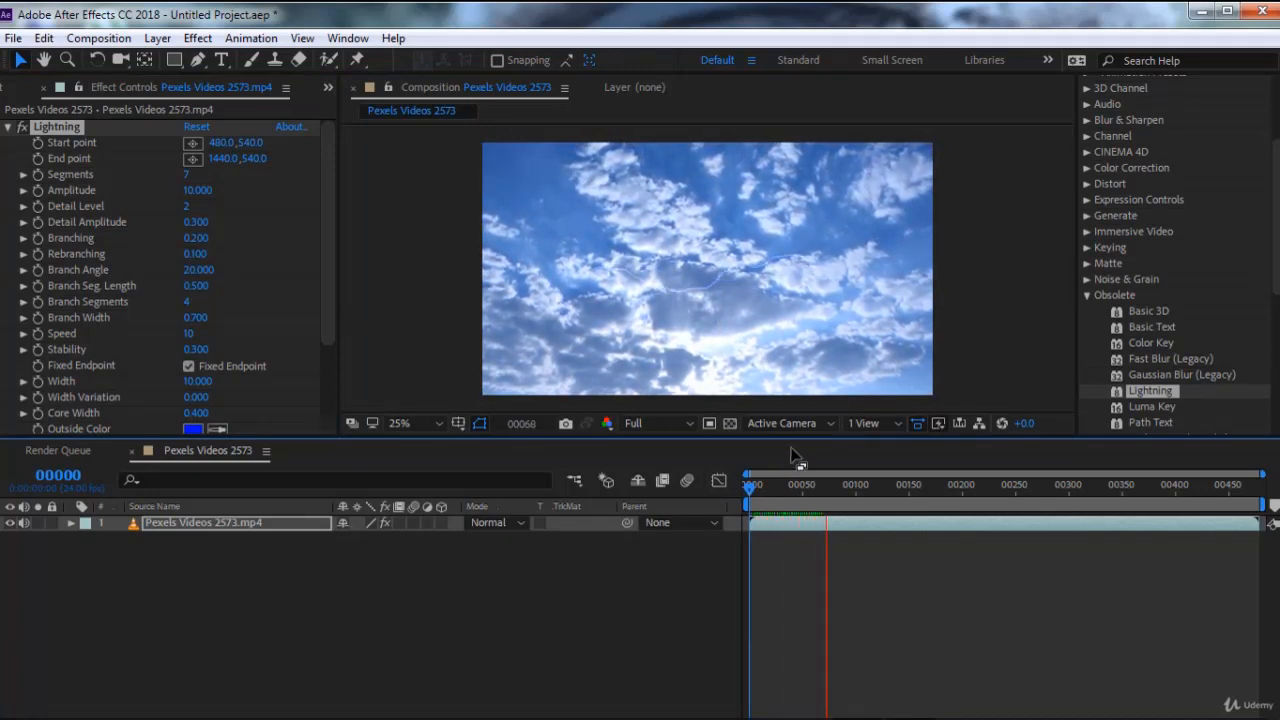
{"action": "left_click_drag", "start_coordinate": [781, 484], "coordinate": [754, 482]}
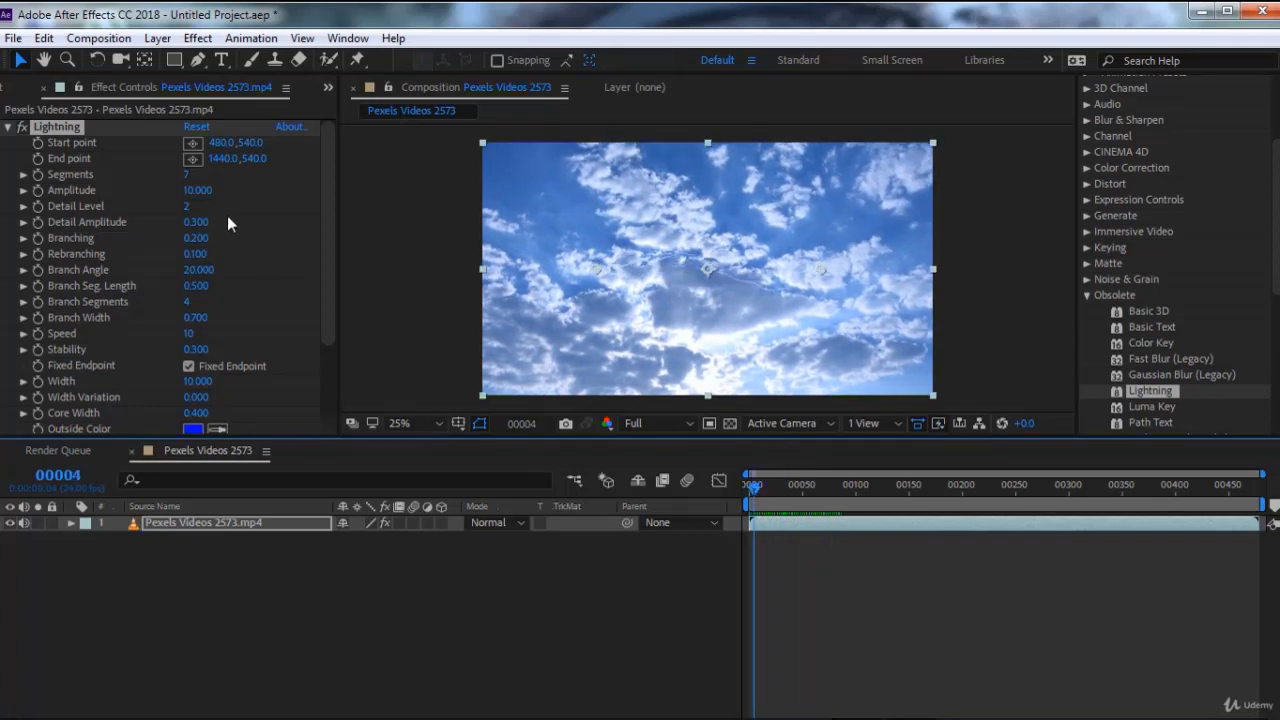
Set the Lightning effect's Segments to 25, Detail Level to 8, Detail Amplitude to 1.000 and Branching to 0.620
{"action": "left_click_drag", "start_coordinate": [185, 178], "coordinate": [221, 205]}
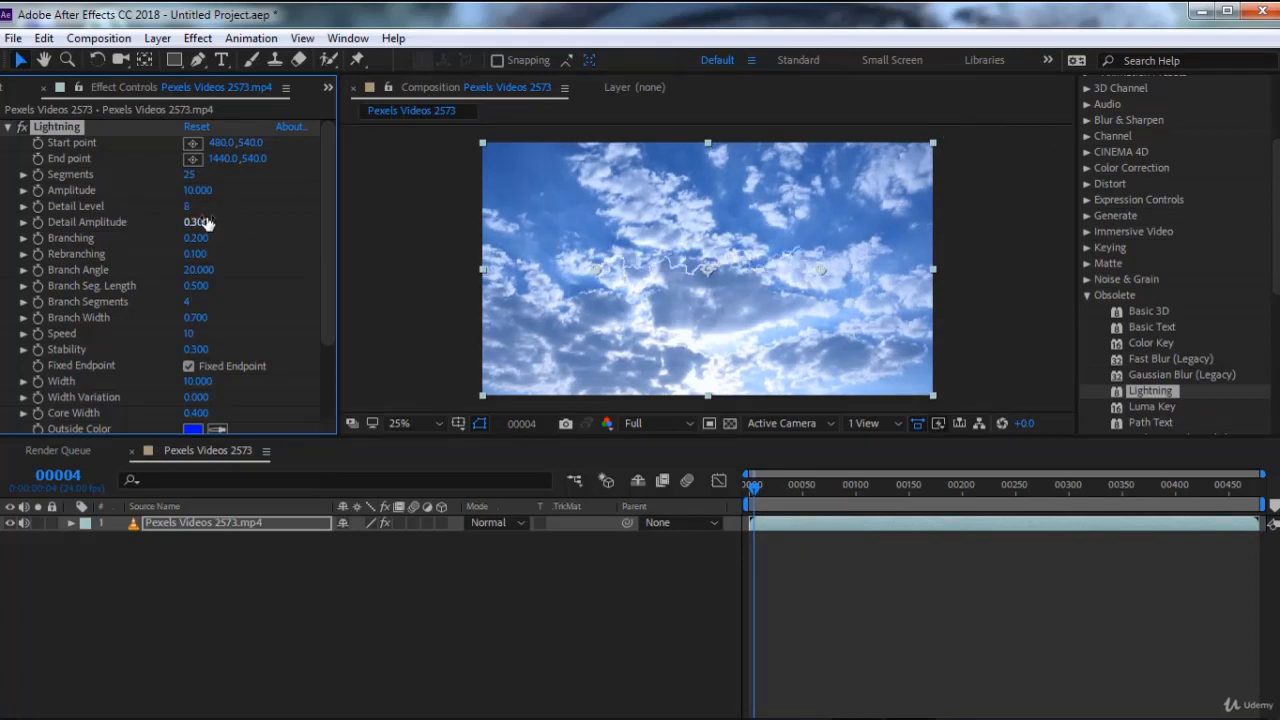
{"action": "left_click_drag", "start_coordinate": [205, 222], "coordinate": [263, 216]}
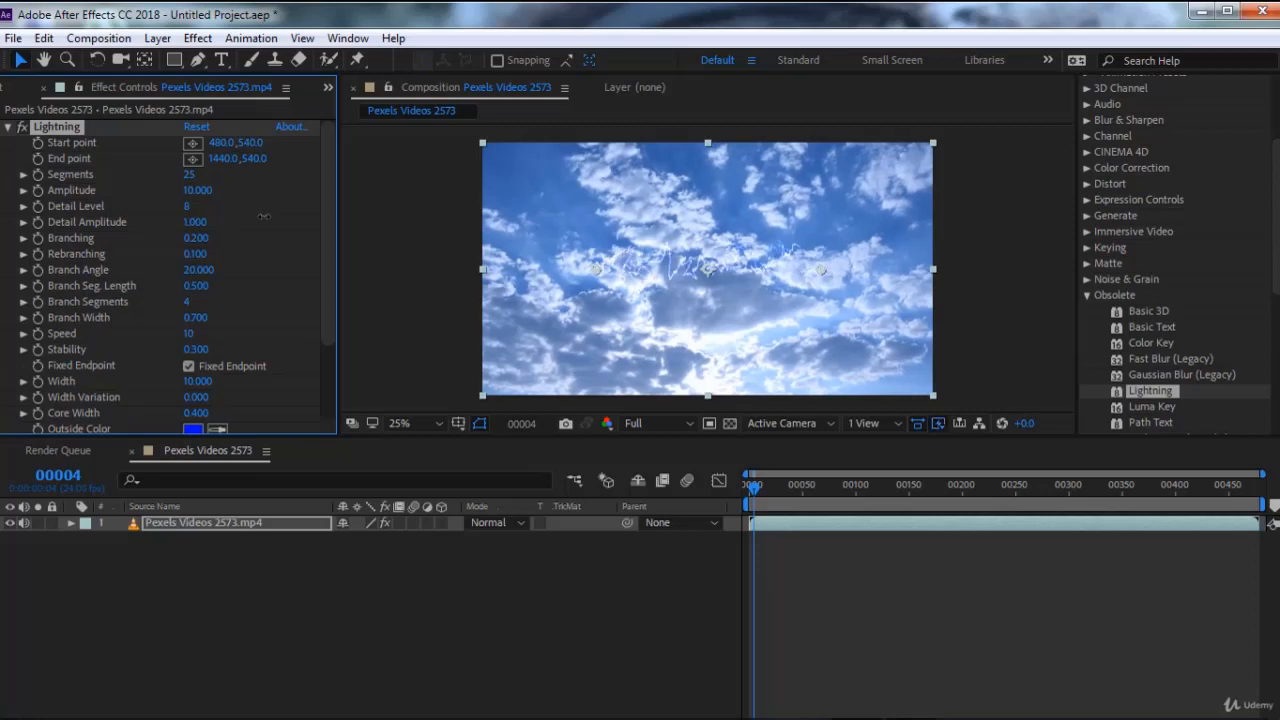
{"action": "left_click_drag", "start_coordinate": [196, 238], "coordinate": [231, 236]}
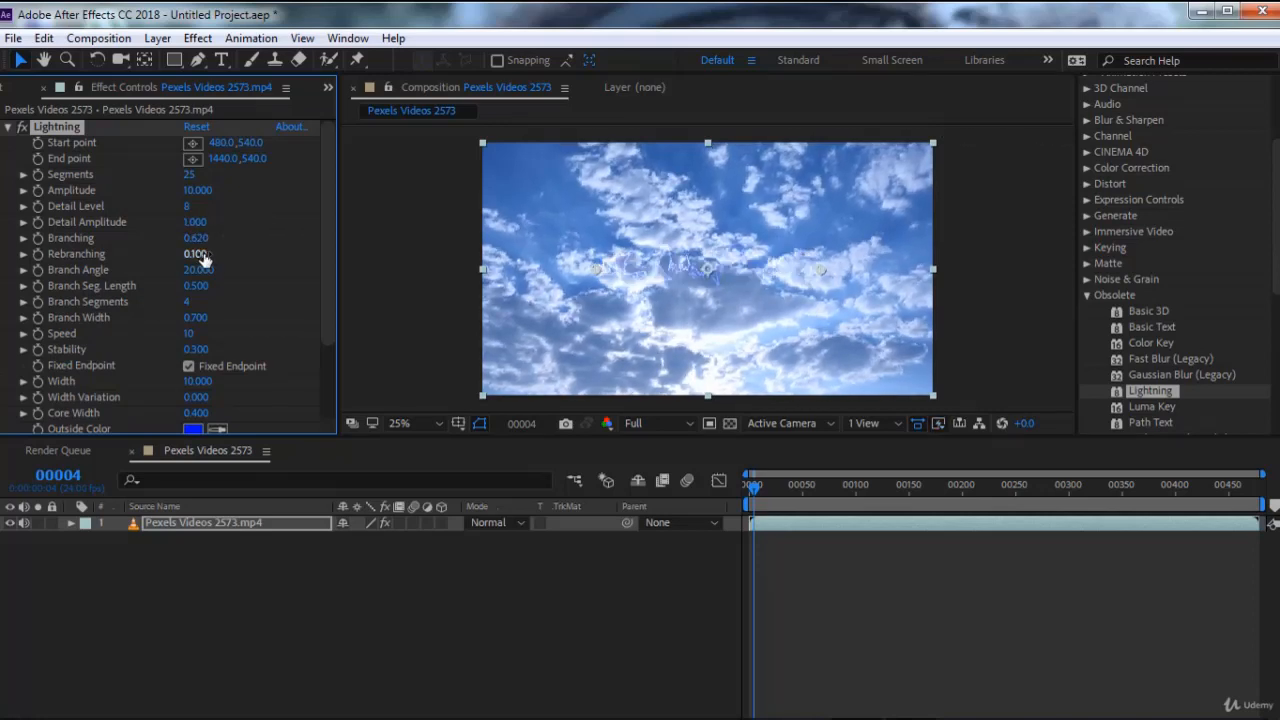
Set the Lightning effect's Branch Seg. Length to 1.030 and Branch Segments to 26
{"action": "scroll", "coordinate": [236, 274], "scroll_direction": "down", "scroll_amount": 1}
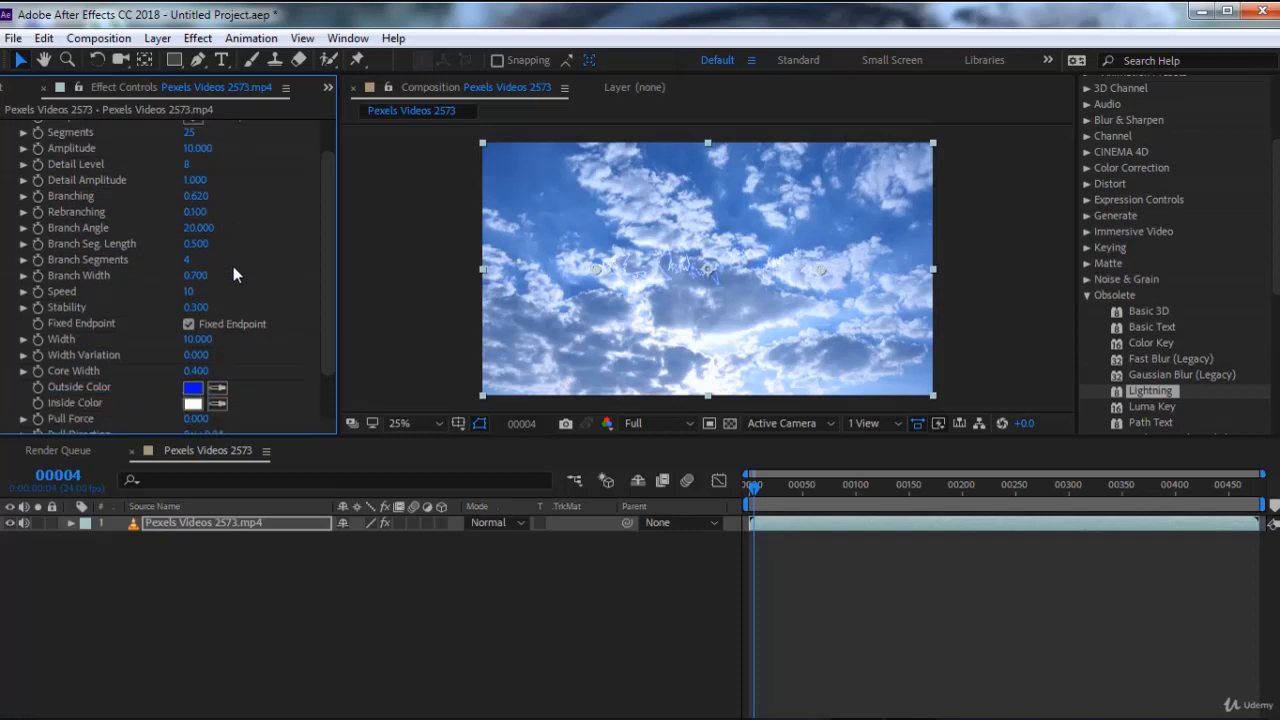
{"action": "left_click_drag", "start_coordinate": [196, 244], "coordinate": [248, 249]}
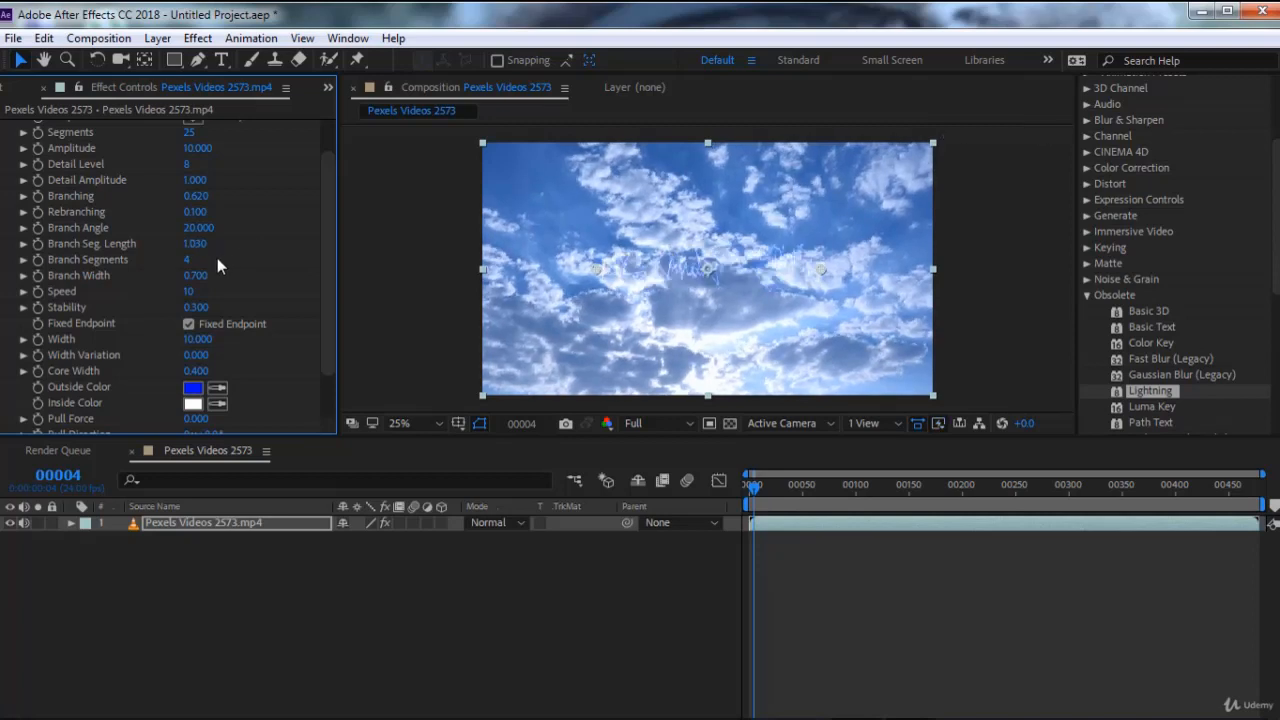
{"action": "left_click_drag", "start_coordinate": [187, 260], "coordinate": [196, 259]}
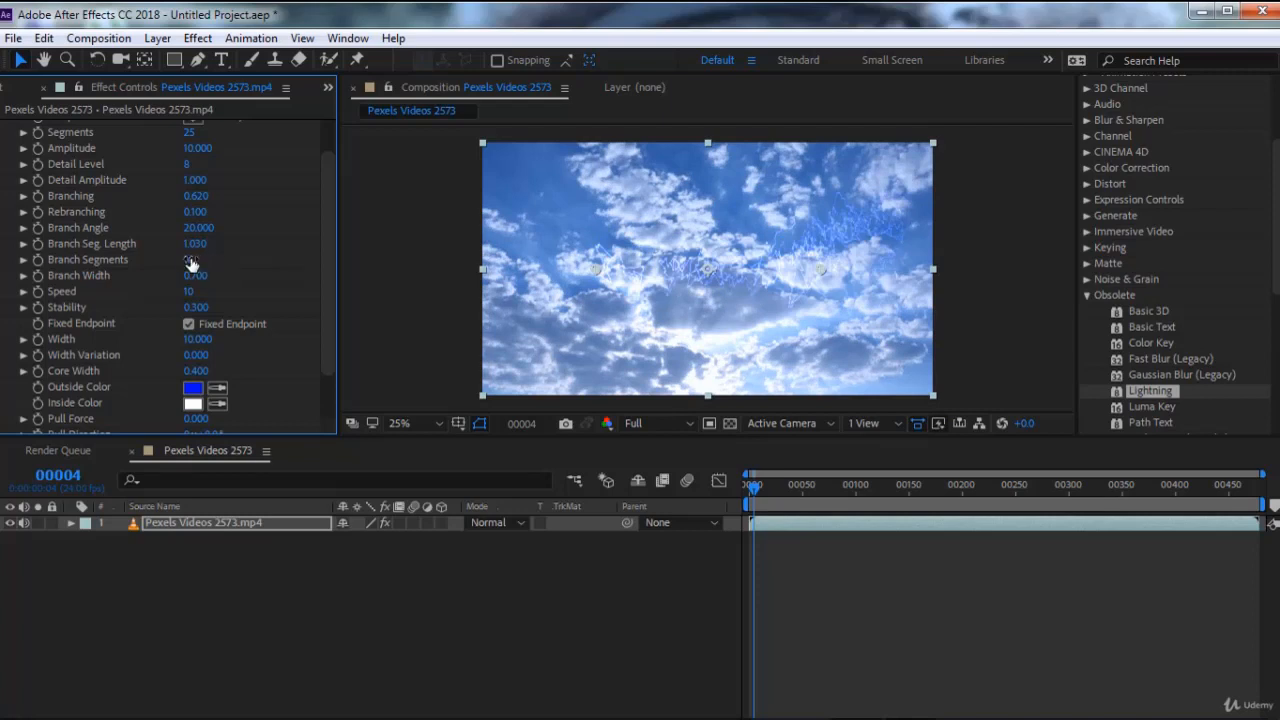
{"action": "left_click_drag", "start_coordinate": [191, 262], "coordinate": [199, 259]}
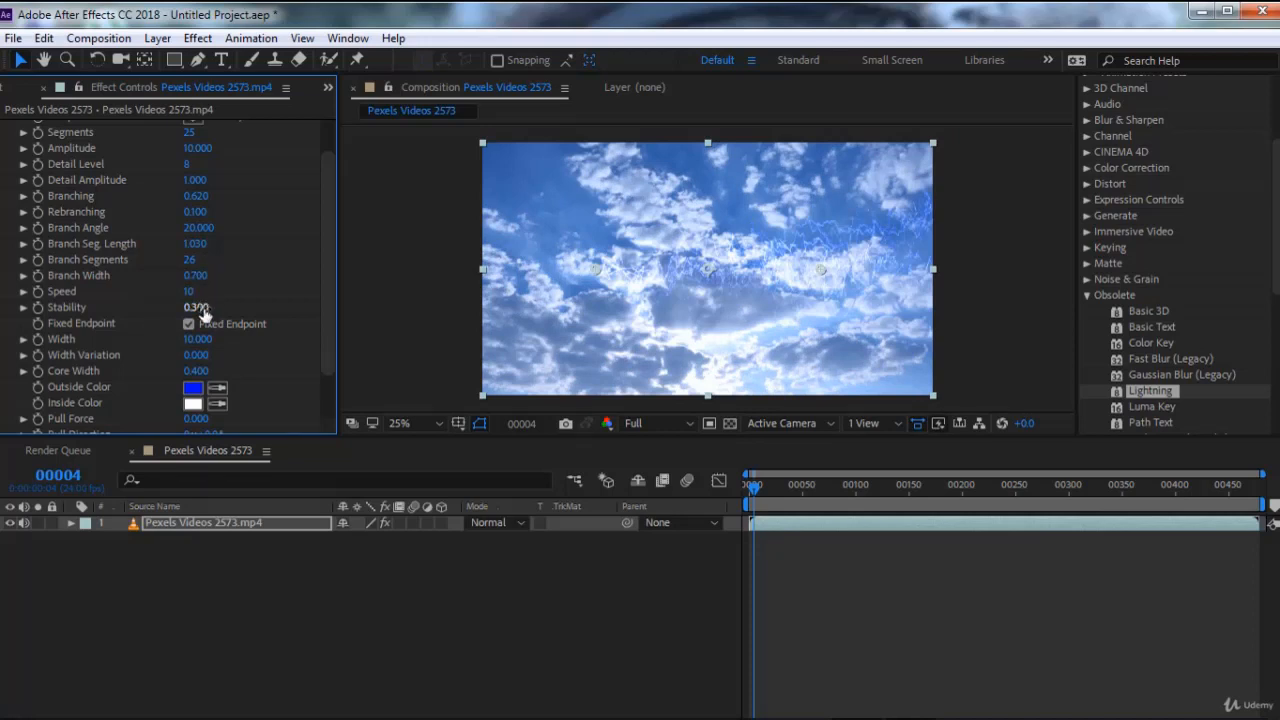
Preview the lightning animation, and delete the Lightning effect from the video with the playhead back at frame 0
{"action": "left_click", "coordinate": [757, 494]}
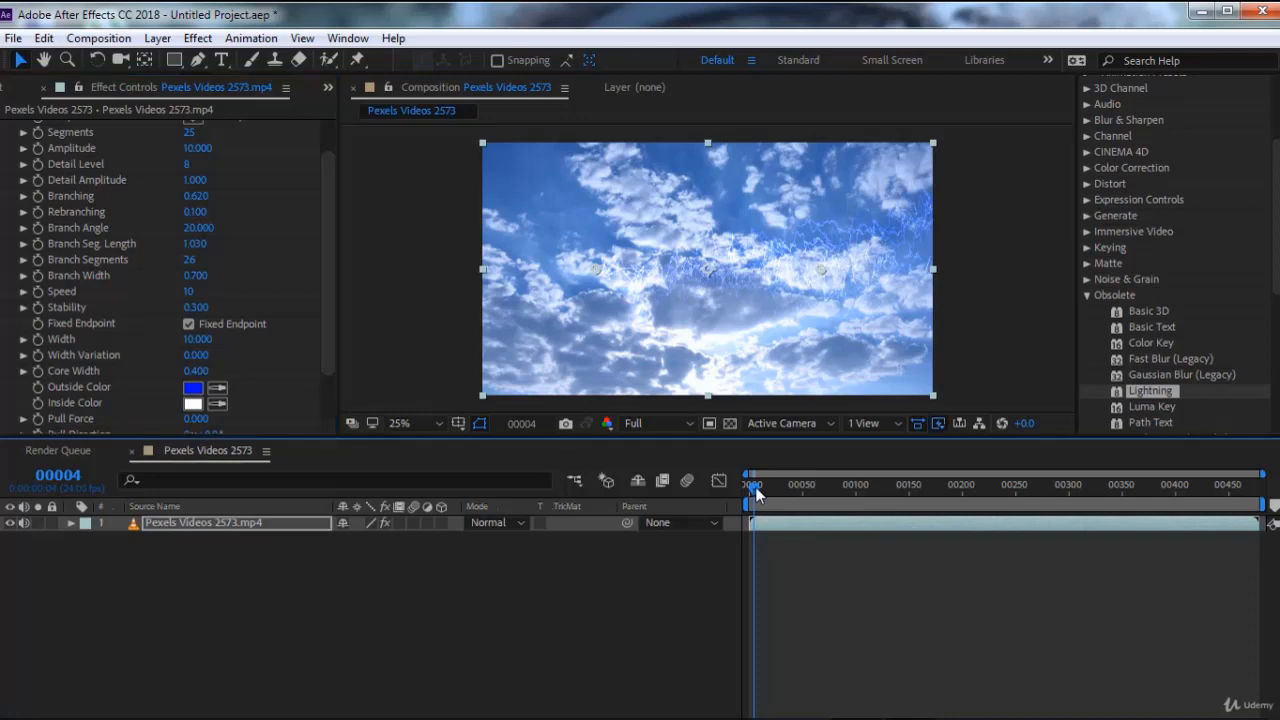
{"action": "key", "text": "space"}
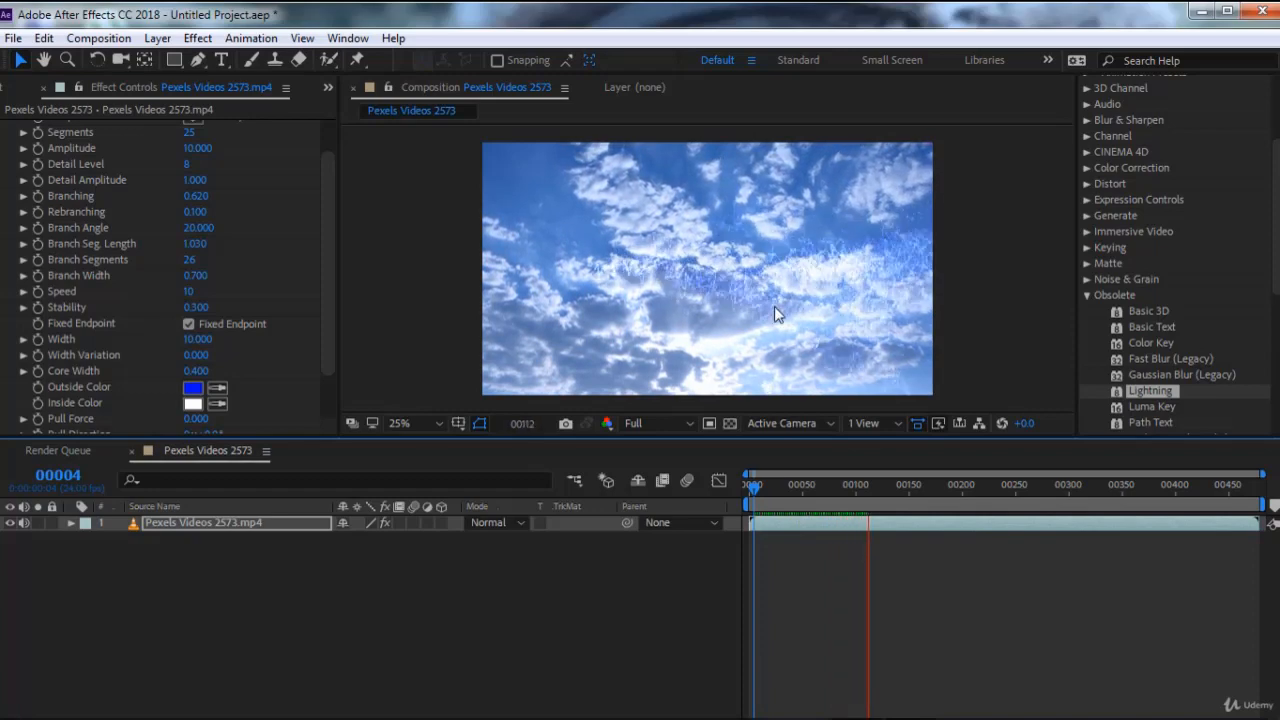
{"action": "left_click", "coordinate": [798, 486]}
{"action": "left_click_drag", "start_coordinate": [798, 486], "coordinate": [748, 487]}
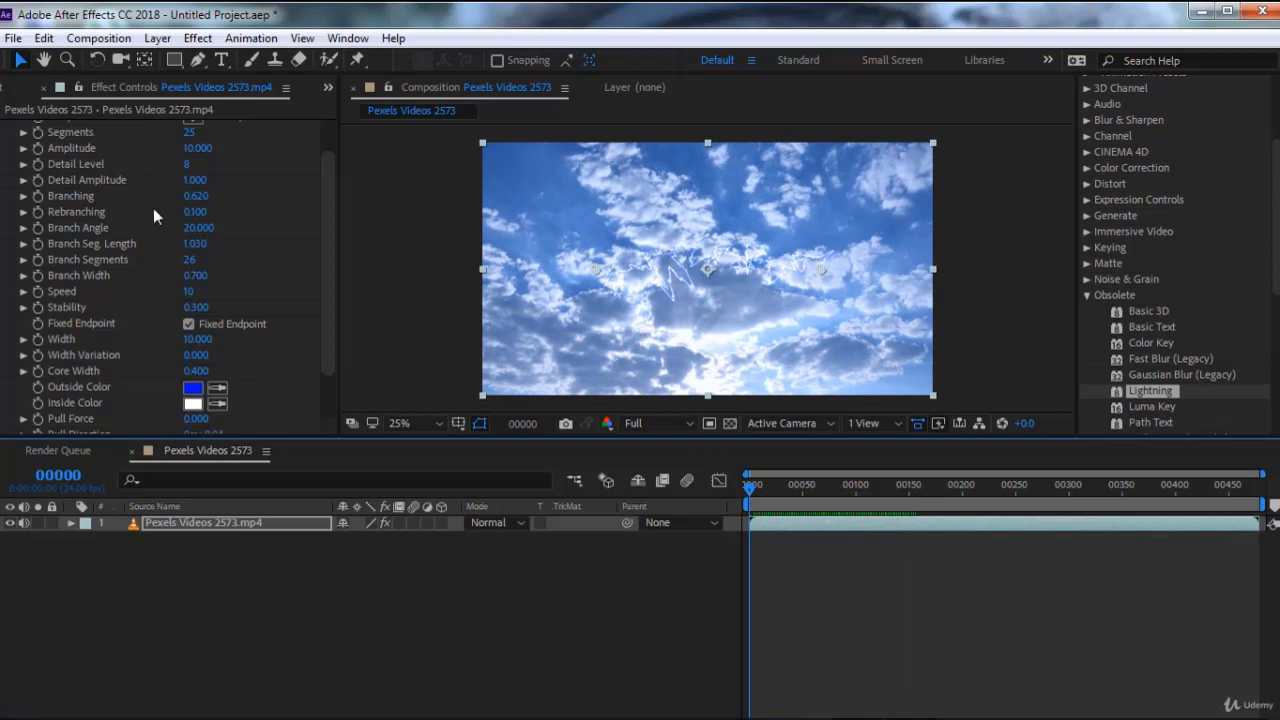
{"action": "scroll", "coordinate": [120, 180], "scroll_direction": "up", "scroll_amount": 2}
{"action": "key", "text": "Delete"}
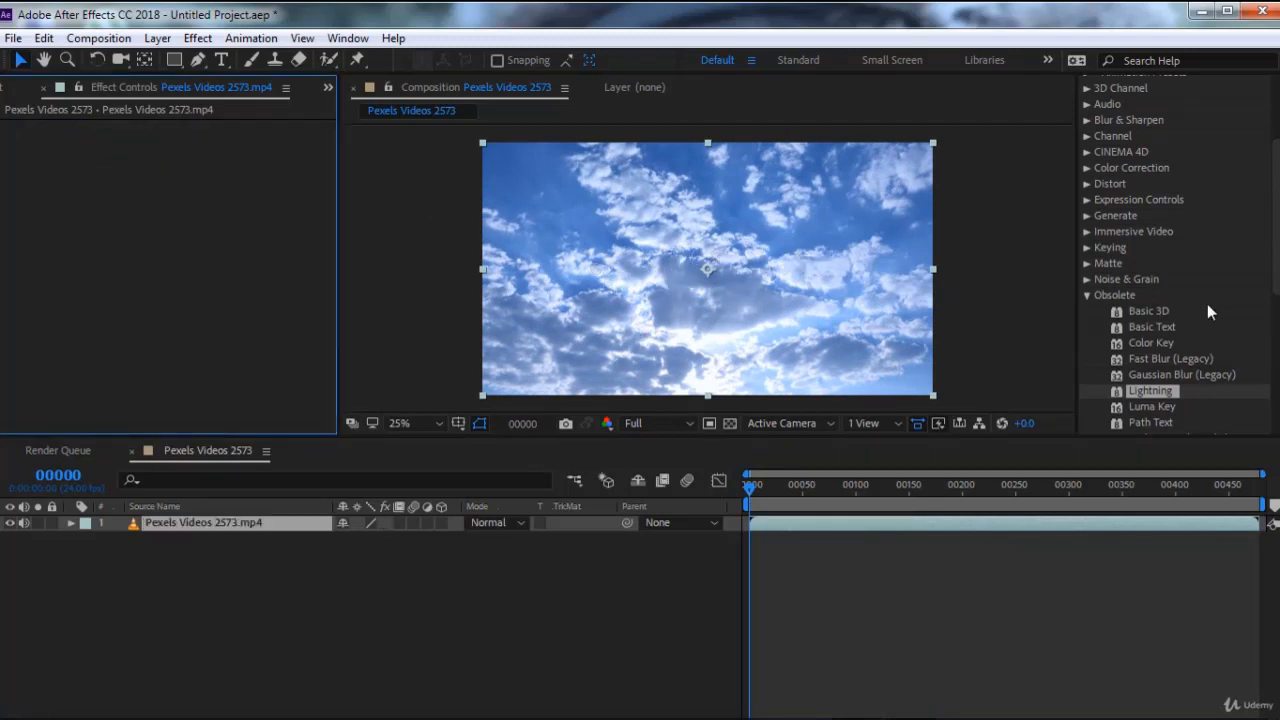
Apply the Luma Key effect to the video with Key Type Key Out Darker and Threshold 171
{"action": "double_click", "coordinate": [1159, 407]}
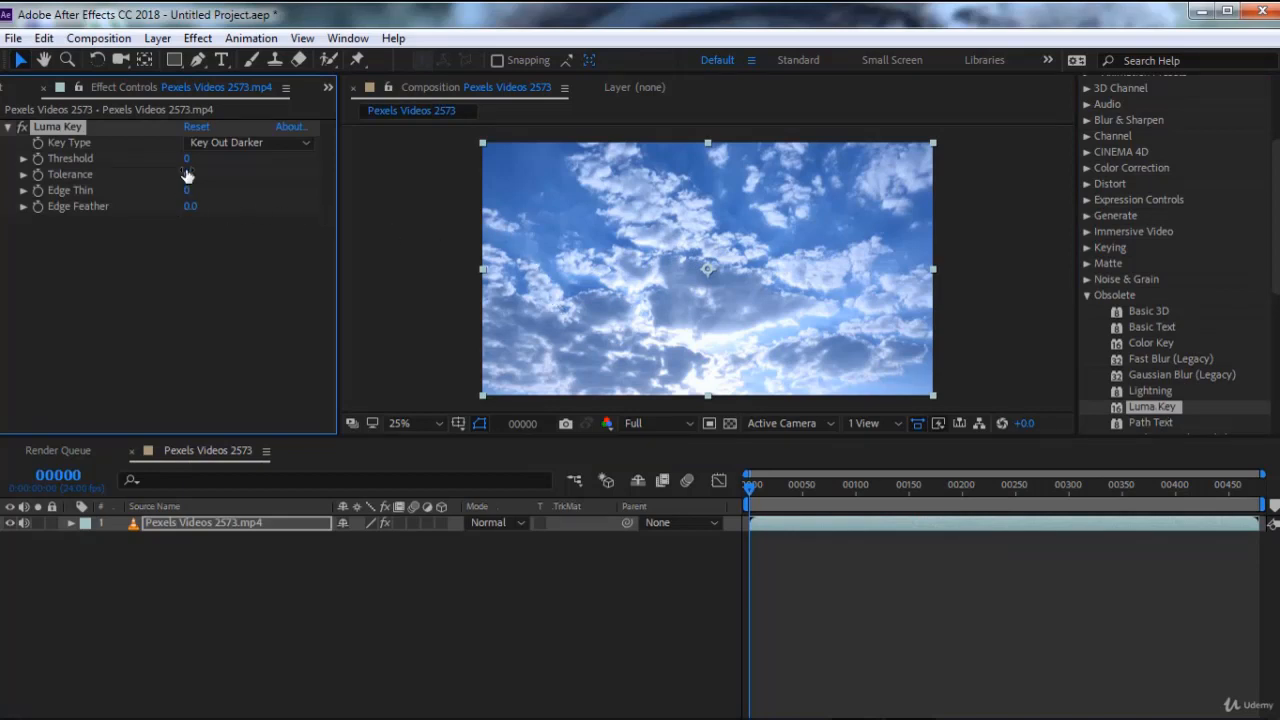
{"action": "left_click", "coordinate": [255, 147]}
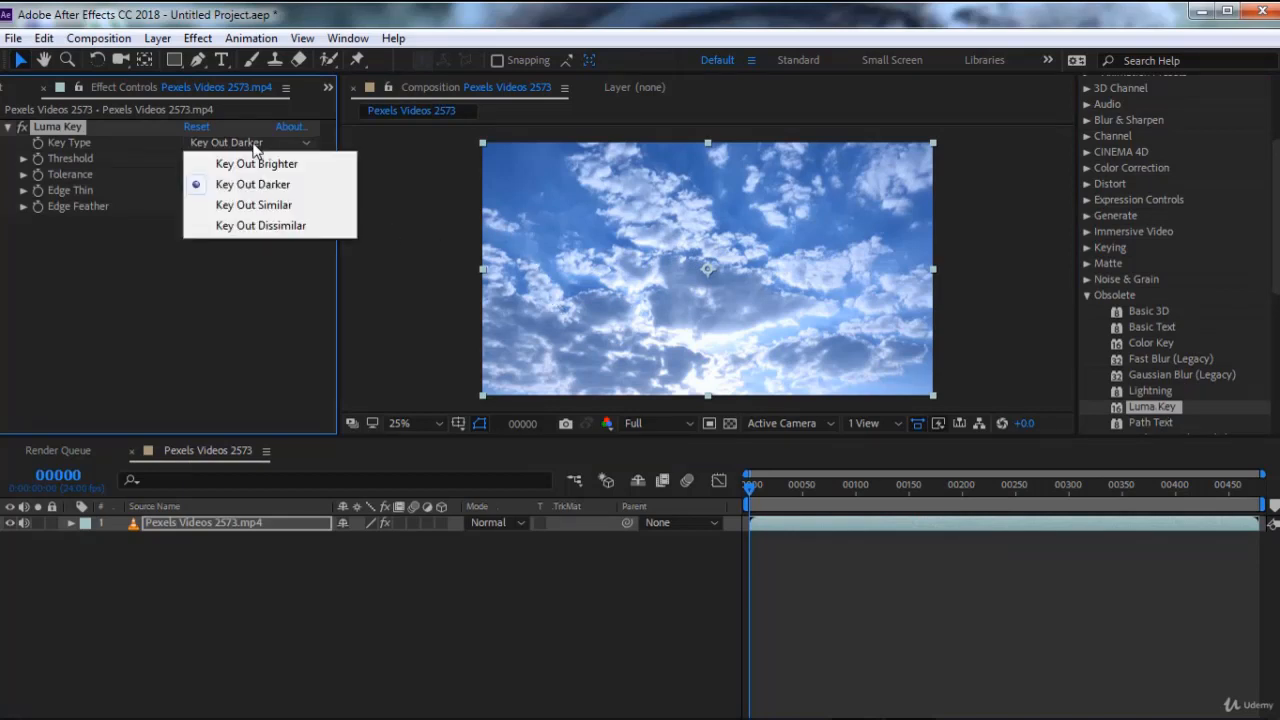
{"action": "left_click", "coordinate": [248, 184]}
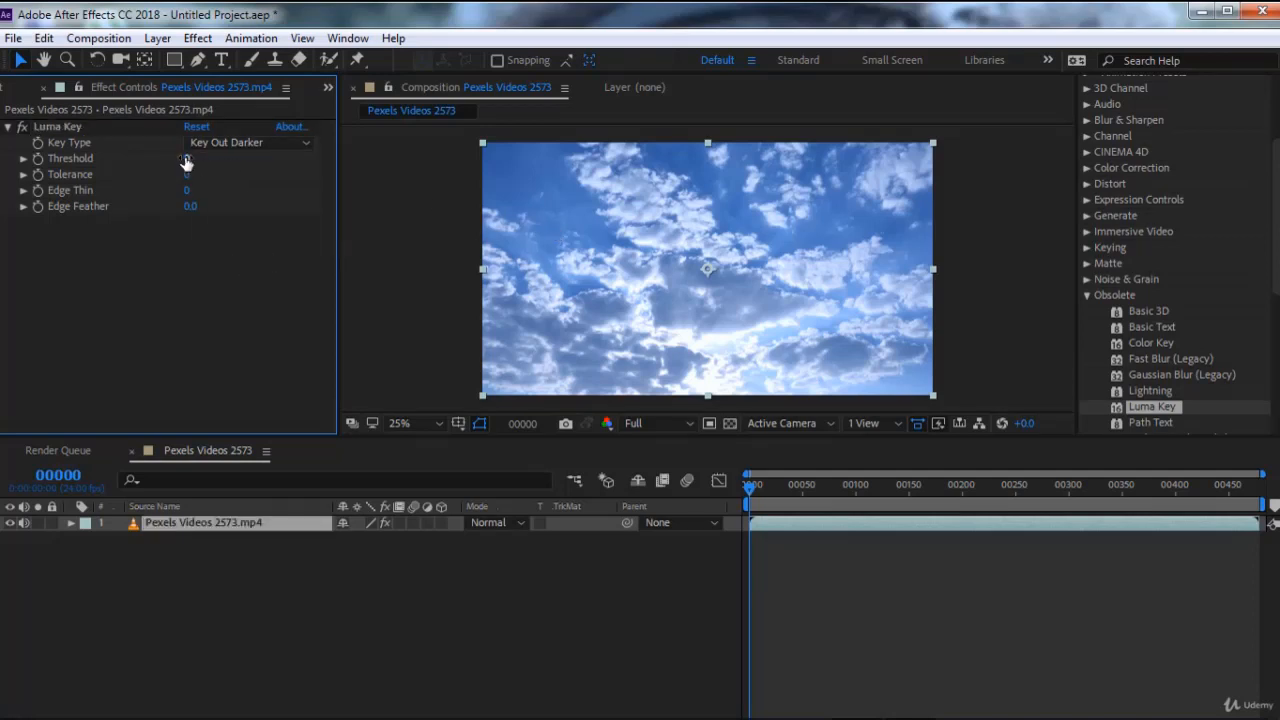
{"action": "left_click_drag", "start_coordinate": [186, 163], "coordinate": [357, 169]}
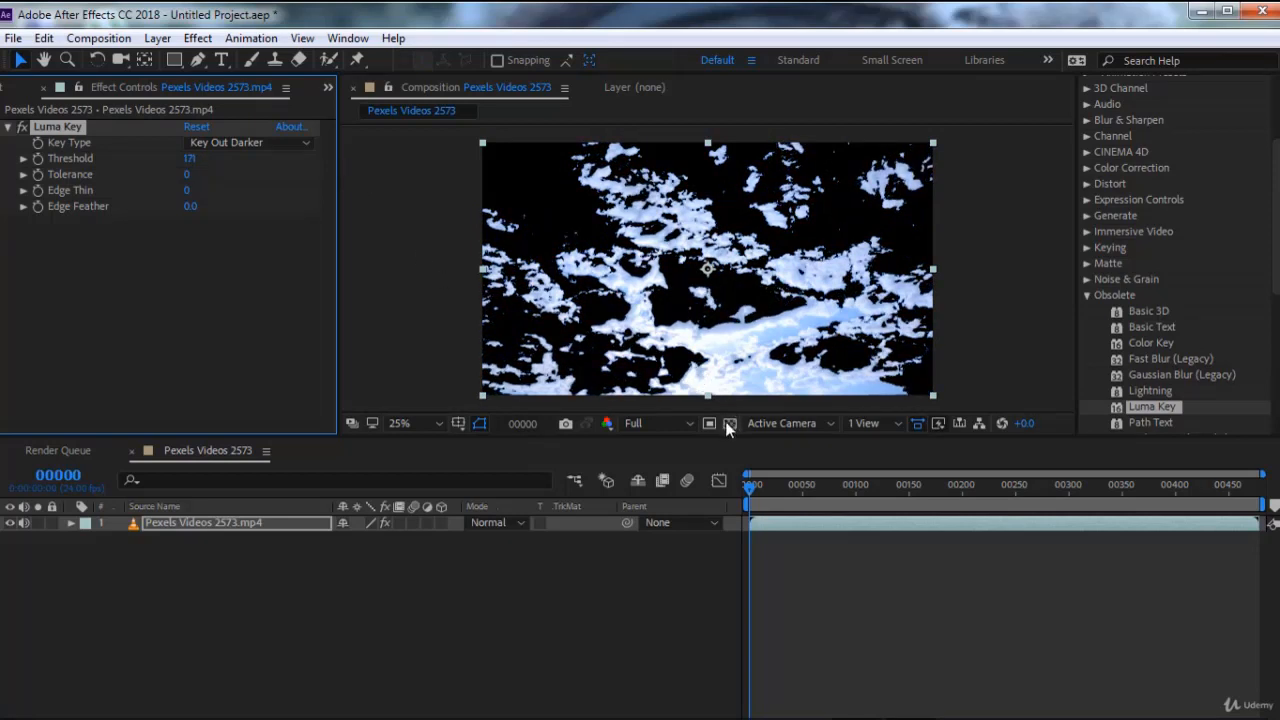
Turn on the transparency grid in the composition view, comparing the keyed sky with and without it
{"action": "left_click", "coordinate": [726, 422]}
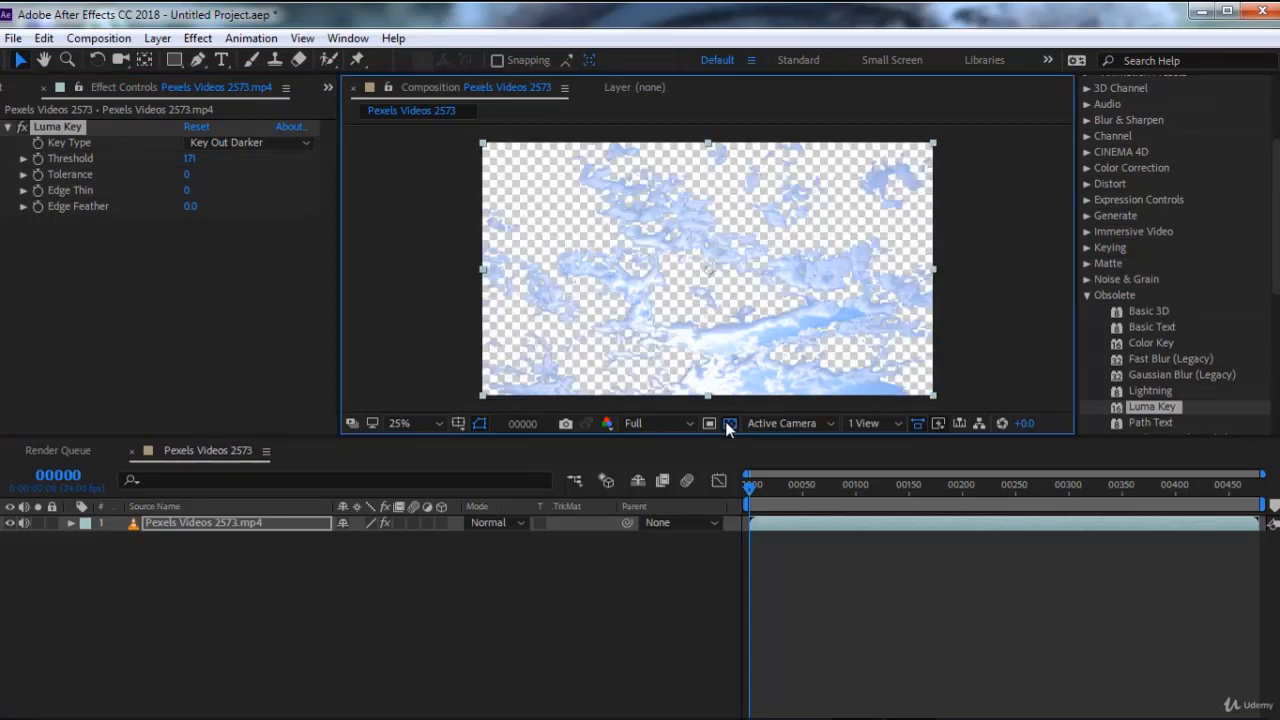
{"action": "left_click", "coordinate": [726, 422]}
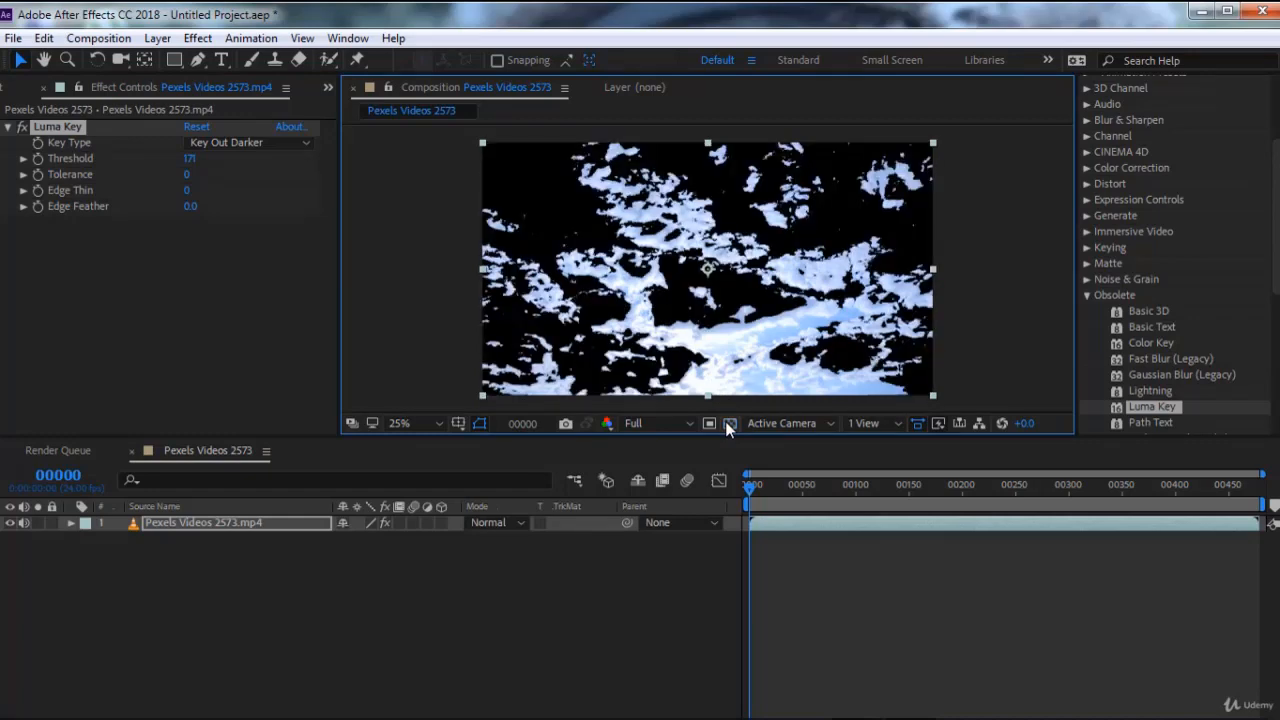
{"action": "left_click", "coordinate": [727, 424]}
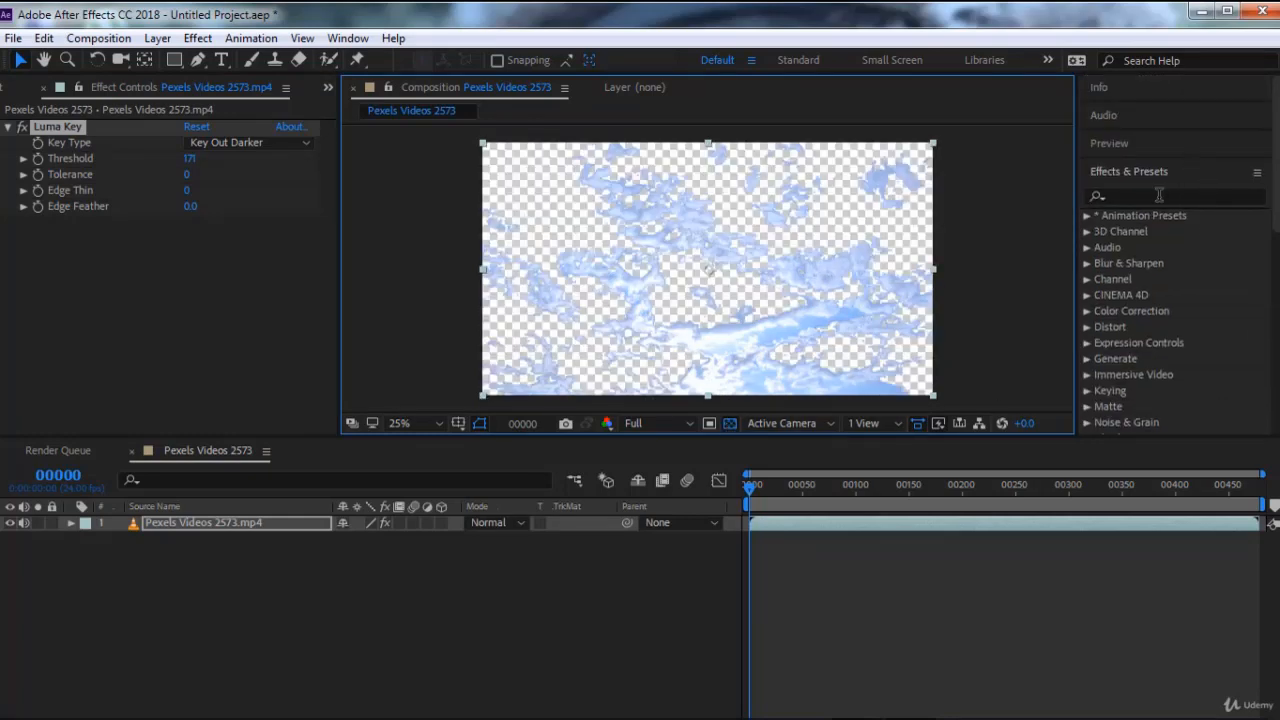
Search the effects for "refi" and apply Refine Soft Matte to the keyed video
{"action": "left_click", "coordinate": [1159, 195]}
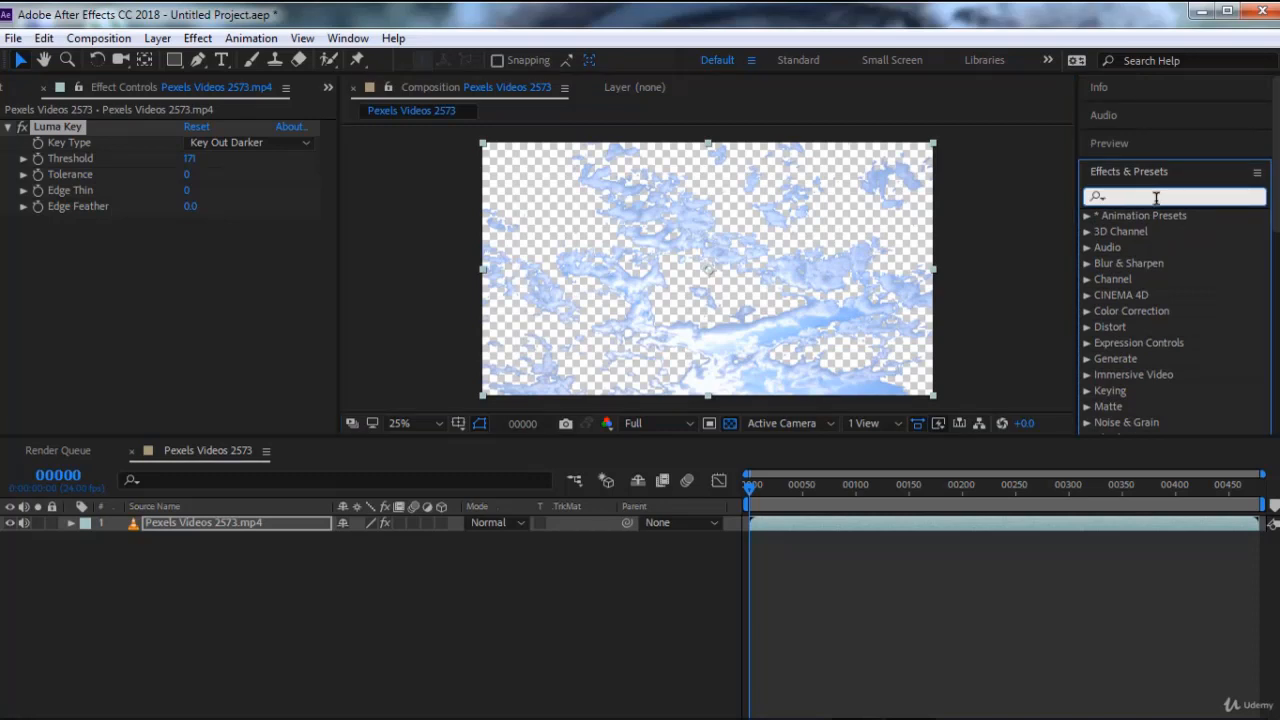
{"action": "type", "text": "refi"}
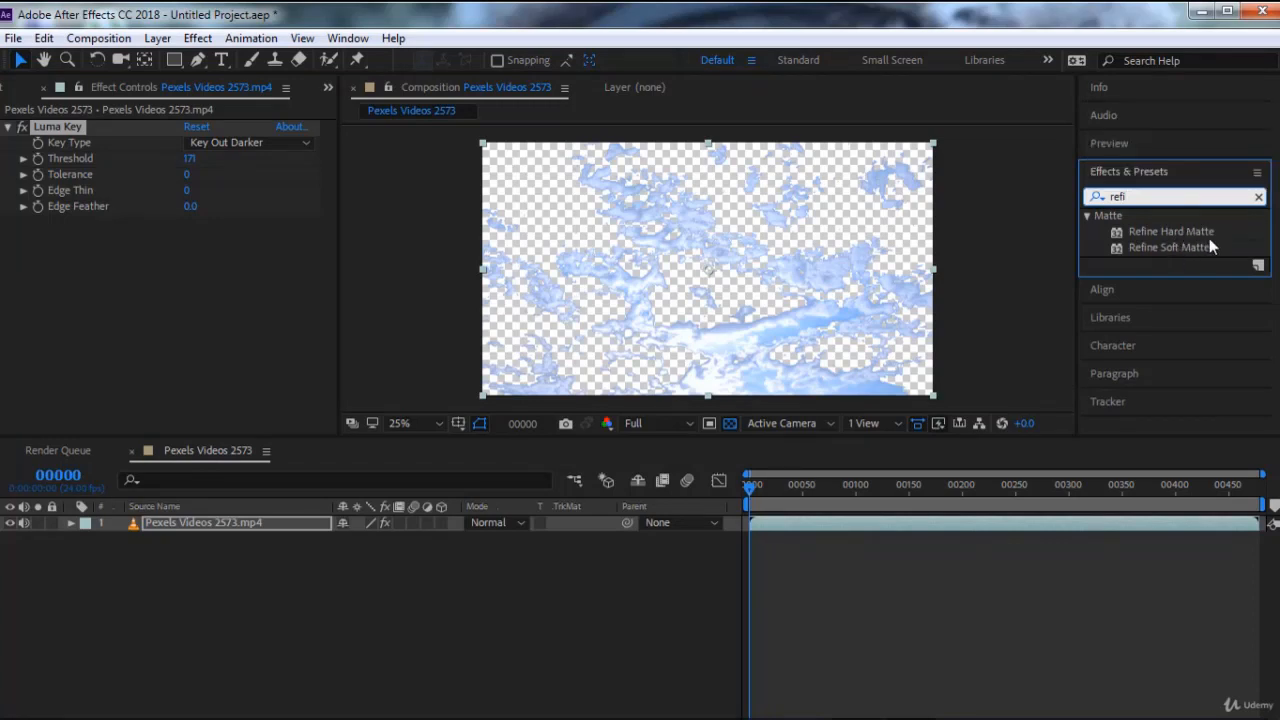
{"action": "double_click", "coordinate": [1159, 245]}
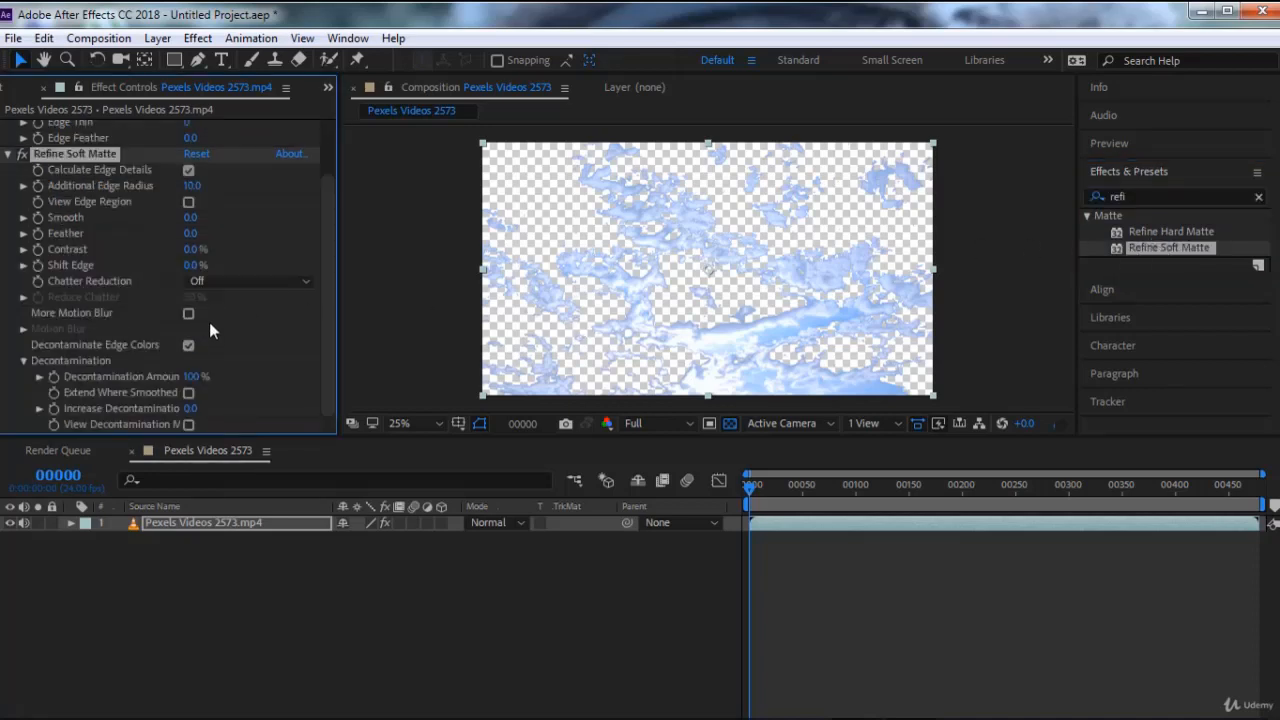
Try raising Refine Soft Matte's Additional Edge Radius, Smooth and Shift Edge, and delete the effect
{"action": "left_click_drag", "start_coordinate": [191, 185], "coordinate": [271, 189]}
{"action": "left_click_drag", "start_coordinate": [190, 217], "coordinate": [316, 240]}
{"action": "left_click_drag", "start_coordinate": [193, 265], "coordinate": [300, 265]}
{"action": "key", "text": "Delete"}
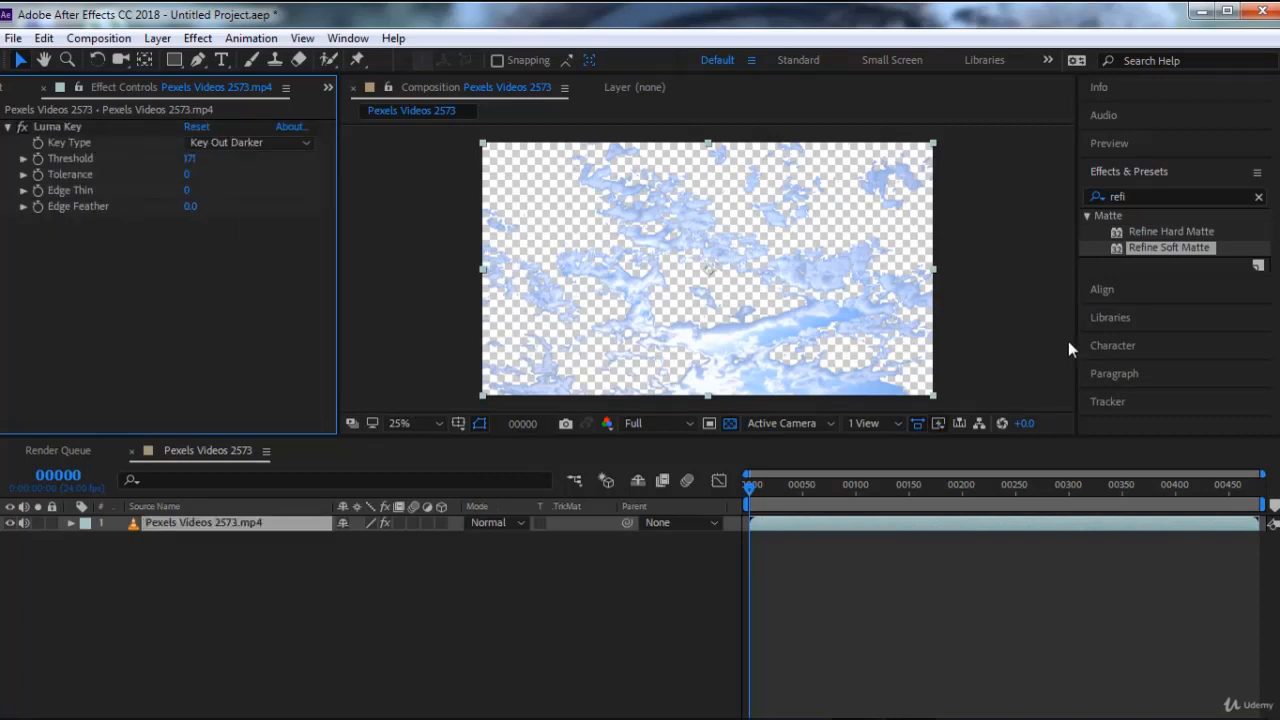
Search the effects for "matt" and apply Matte Choker to the keyed video
{"action": "left_click", "coordinate": [1141, 217]}
{"action": "left_click", "coordinate": [1145, 199]}
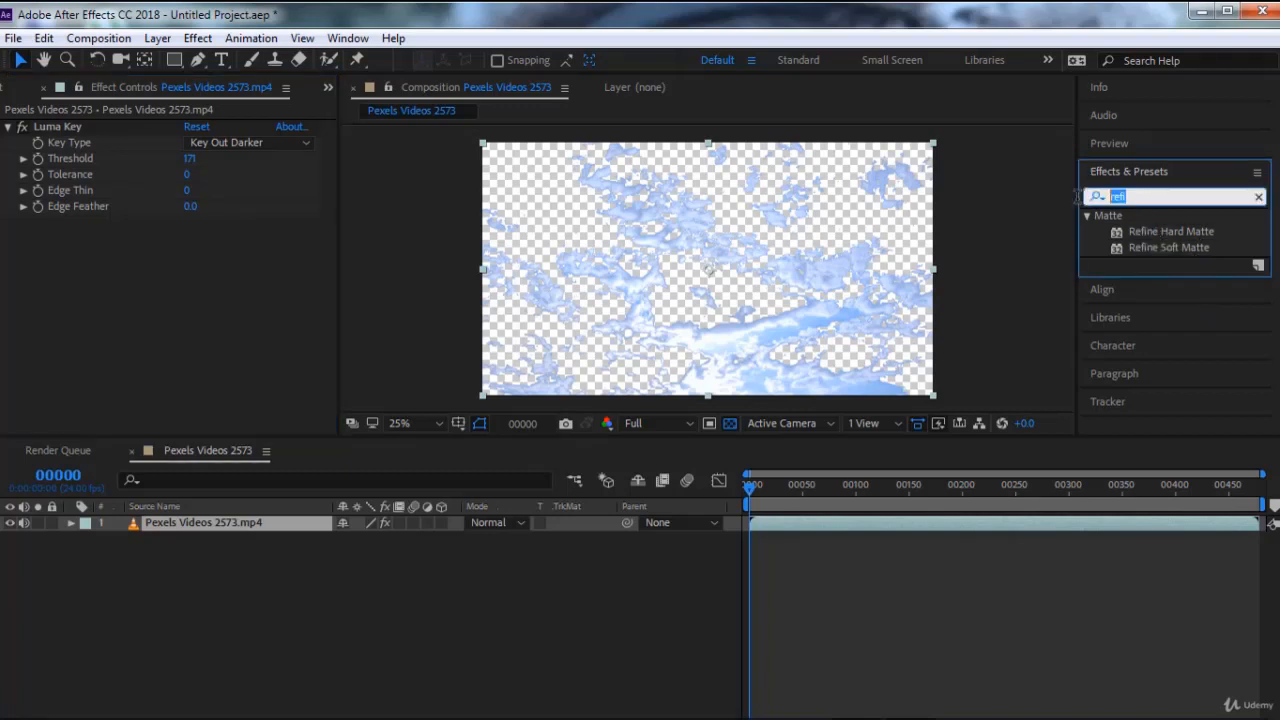
{"action": "type", "text": "matt"}
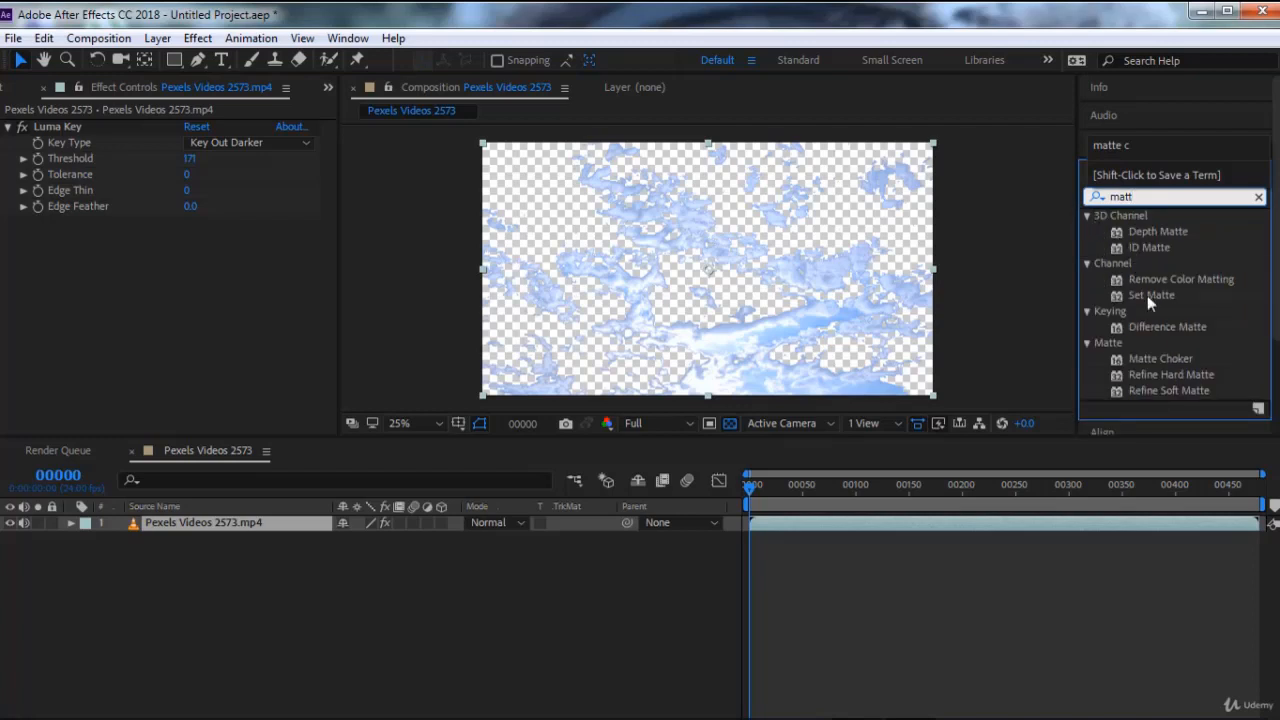
{"action": "left_click", "coordinate": [1163, 361]}
{"action": "double_click", "coordinate": [1165, 366]}
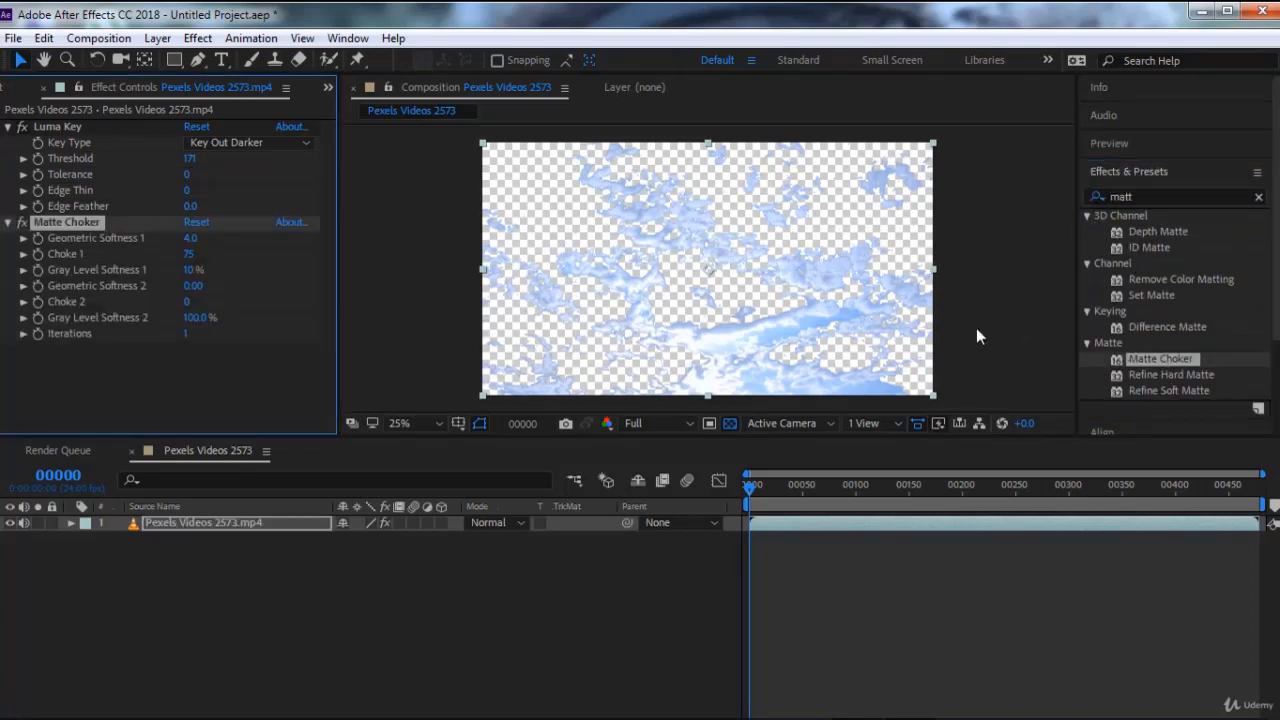
Inspect the cloud edges at 50% magnification while toggling Matte Choker, and delete the effect
{"action": "scroll", "coordinate": [806, 265], "scroll_direction": "up", "scroll_amount": 3}
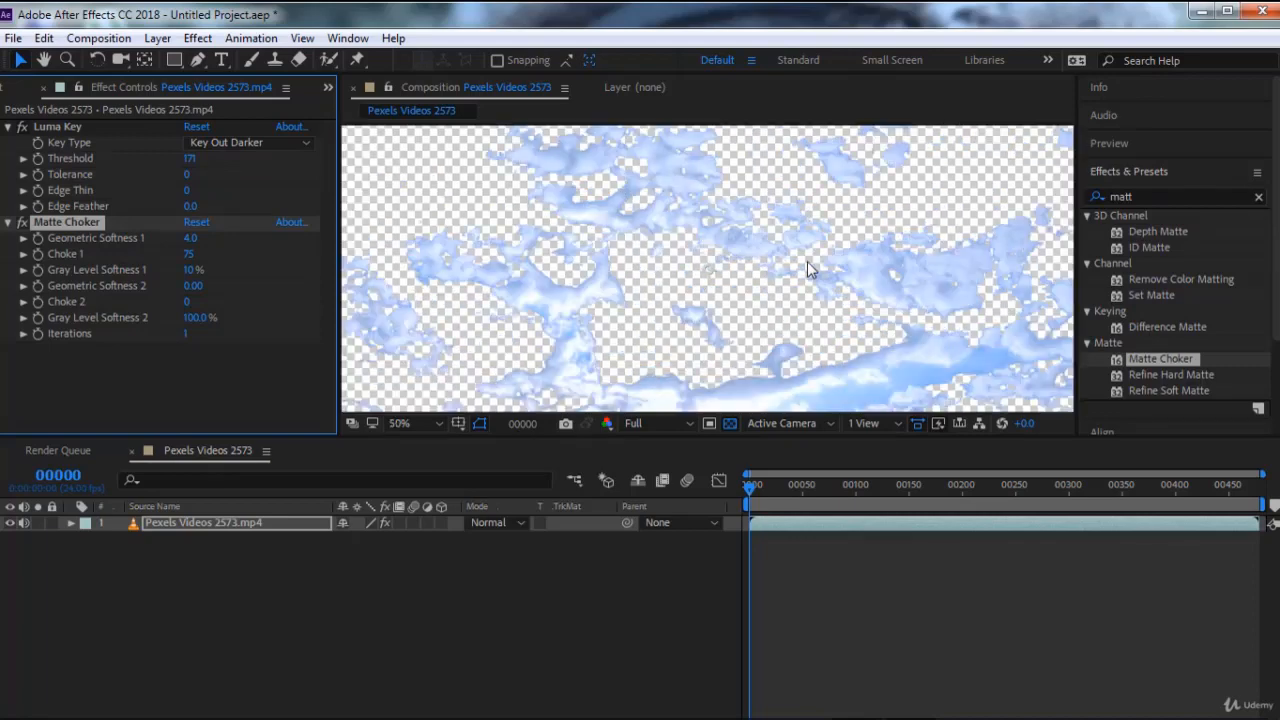
{"action": "scroll", "coordinate": [806, 265], "scroll_direction": "down", "scroll_amount": 1}
{"action": "left_click_drag", "start_coordinate": [806, 265], "coordinate": [580, 294]}
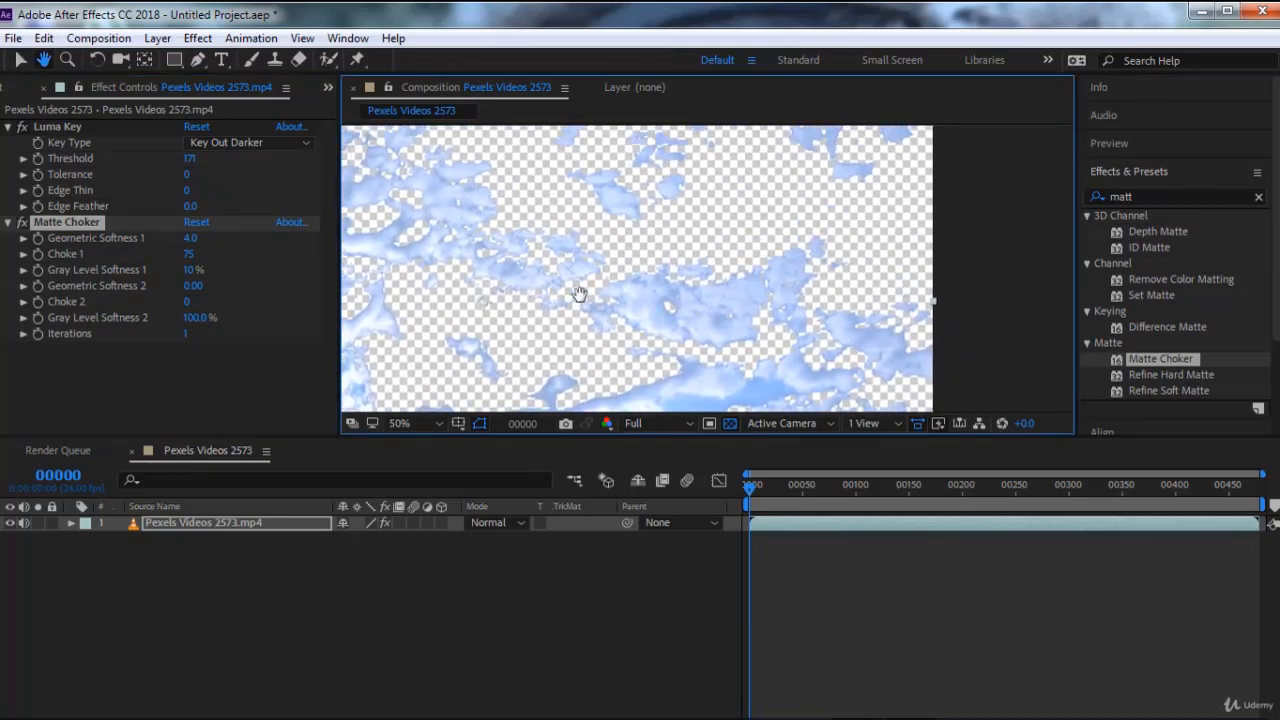
{"action": "left_click", "coordinate": [27, 230]}
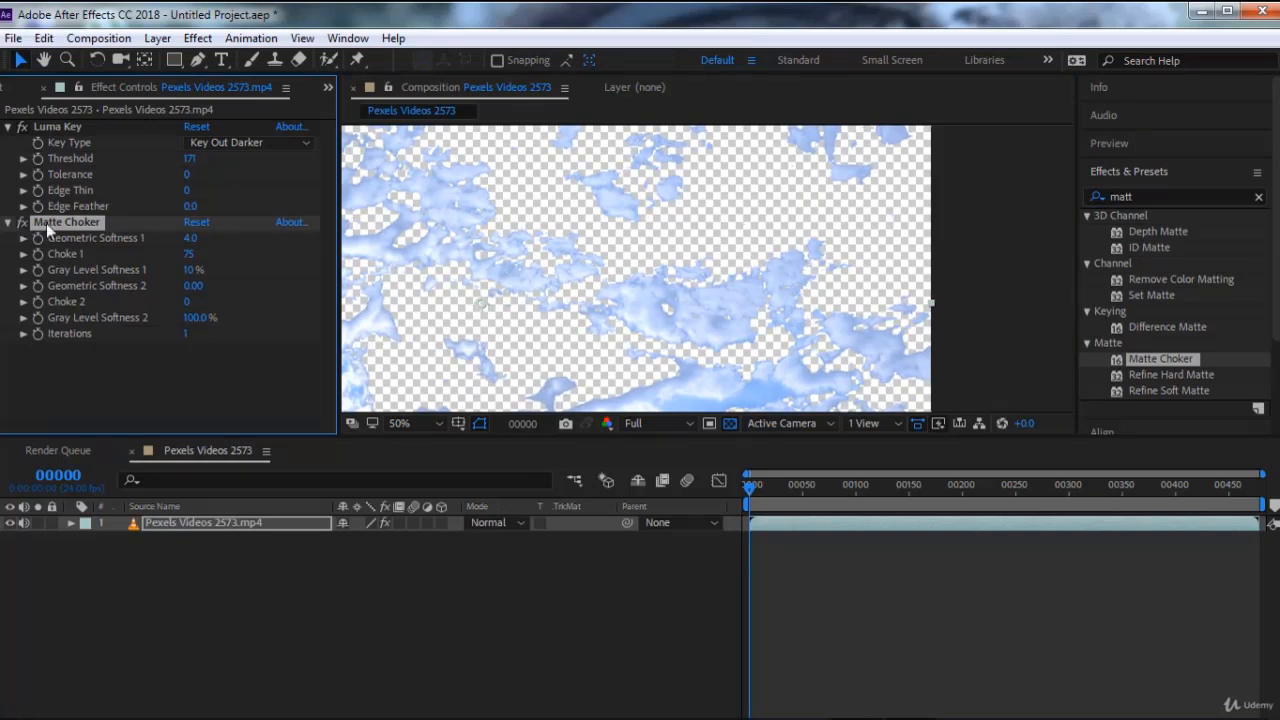
{"action": "scroll", "coordinate": [551, 261], "scroll_direction": "down", "scroll_amount": 1}
{"action": "left_click_drag", "start_coordinate": [582, 263], "coordinate": [690, 240]}
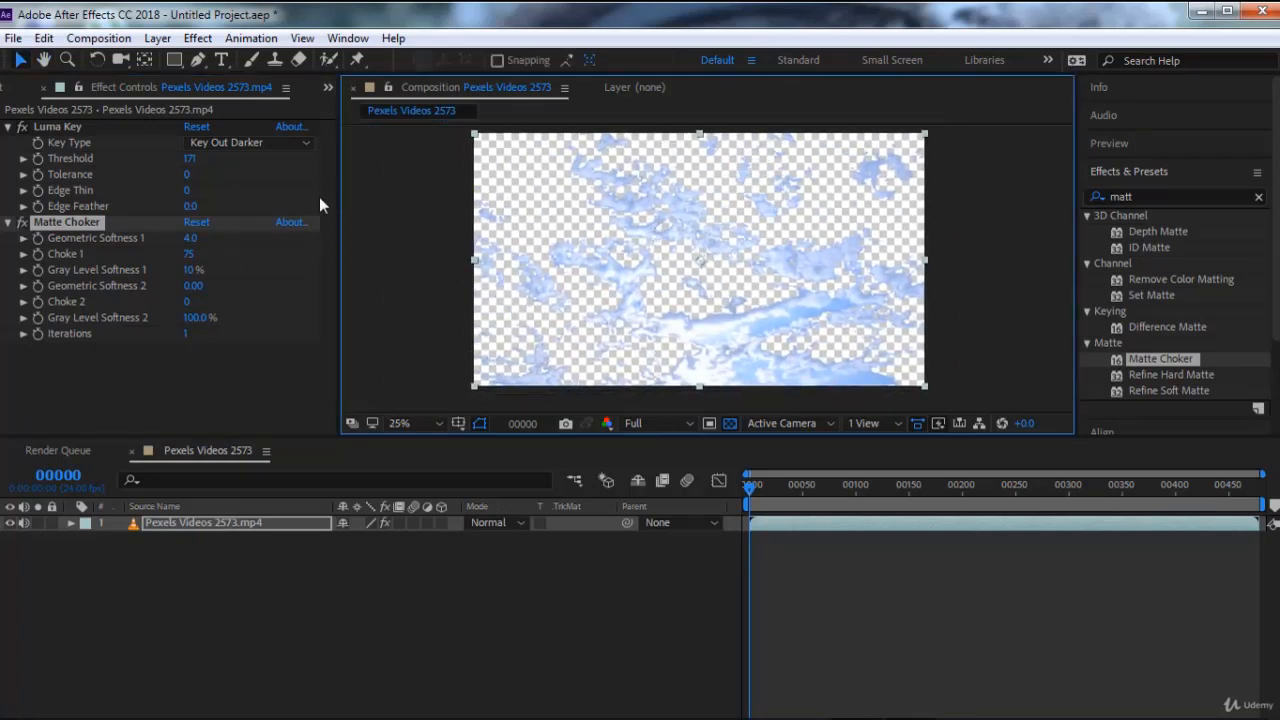
{"action": "left_click", "coordinate": [85, 228]}
{"action": "key", "text": "Delete"}
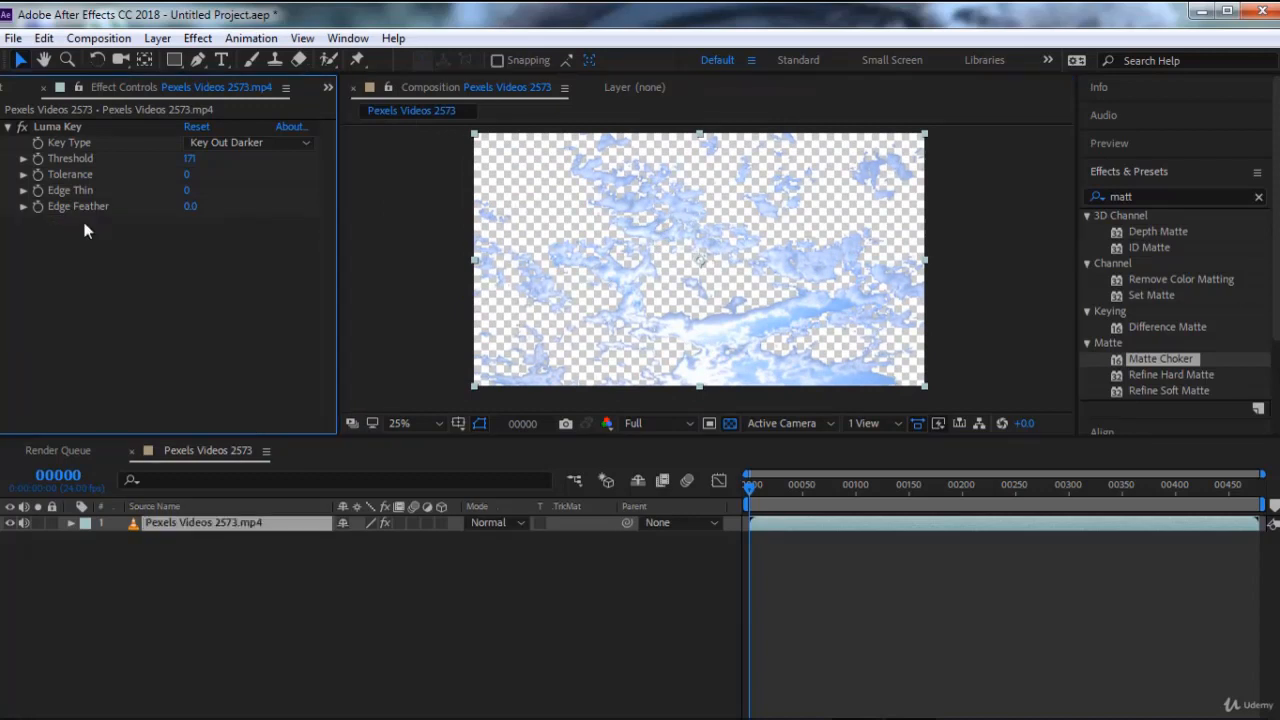
Try Luma Key's Key Out Brighter, Key Out Similar and Key Out Dissimilar types, settling on Key Out Brighter
{"action": "left_click", "coordinate": [66, 129]}
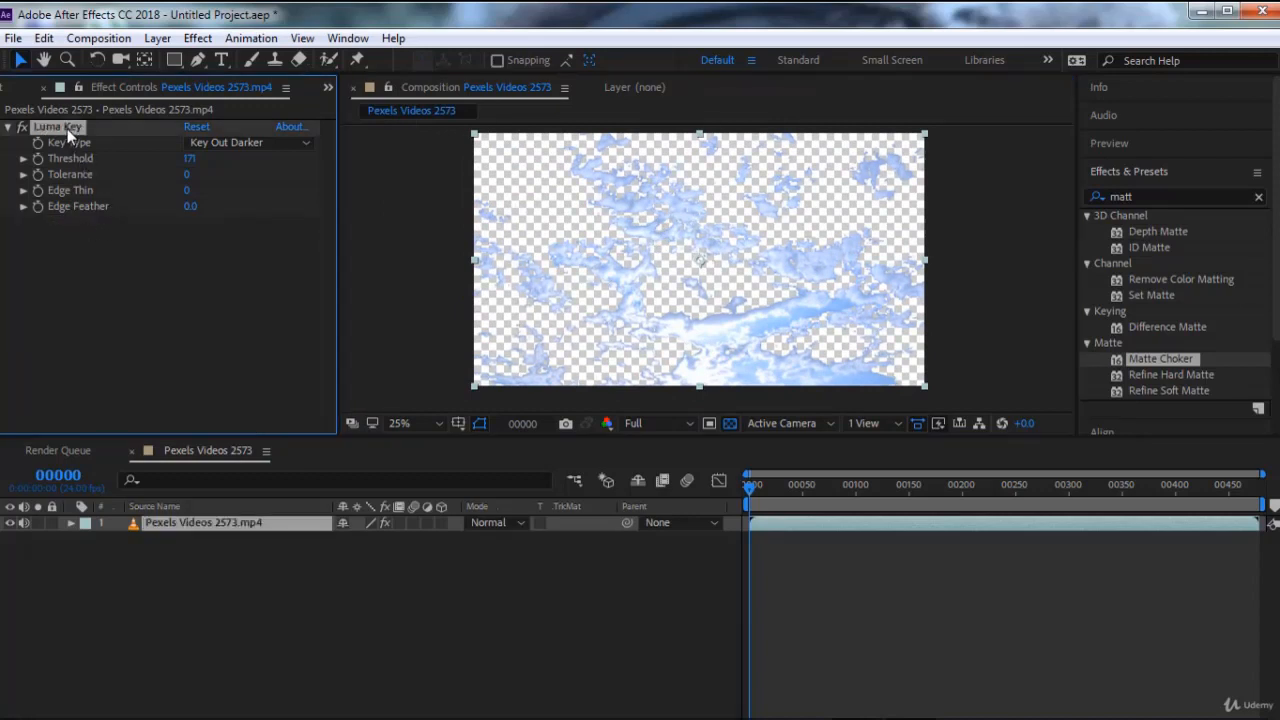
{"action": "left_click", "coordinate": [240, 143]}
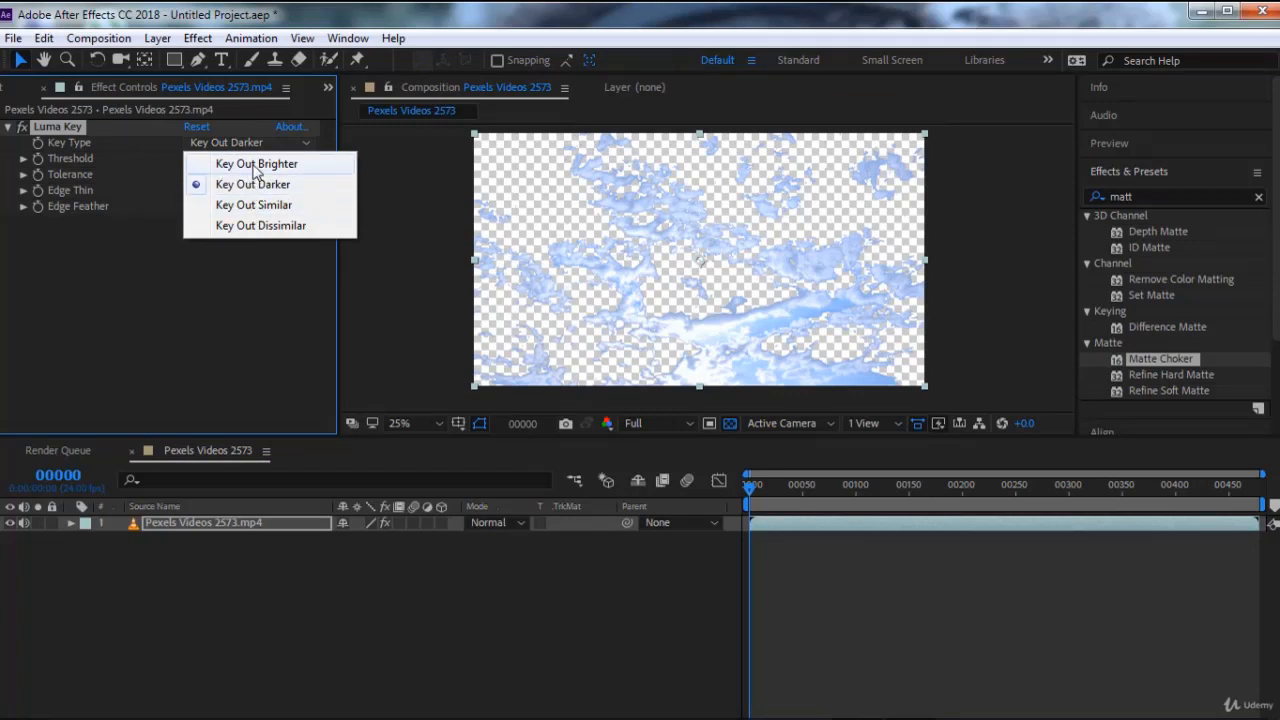
{"action": "left_click", "coordinate": [256, 165]}
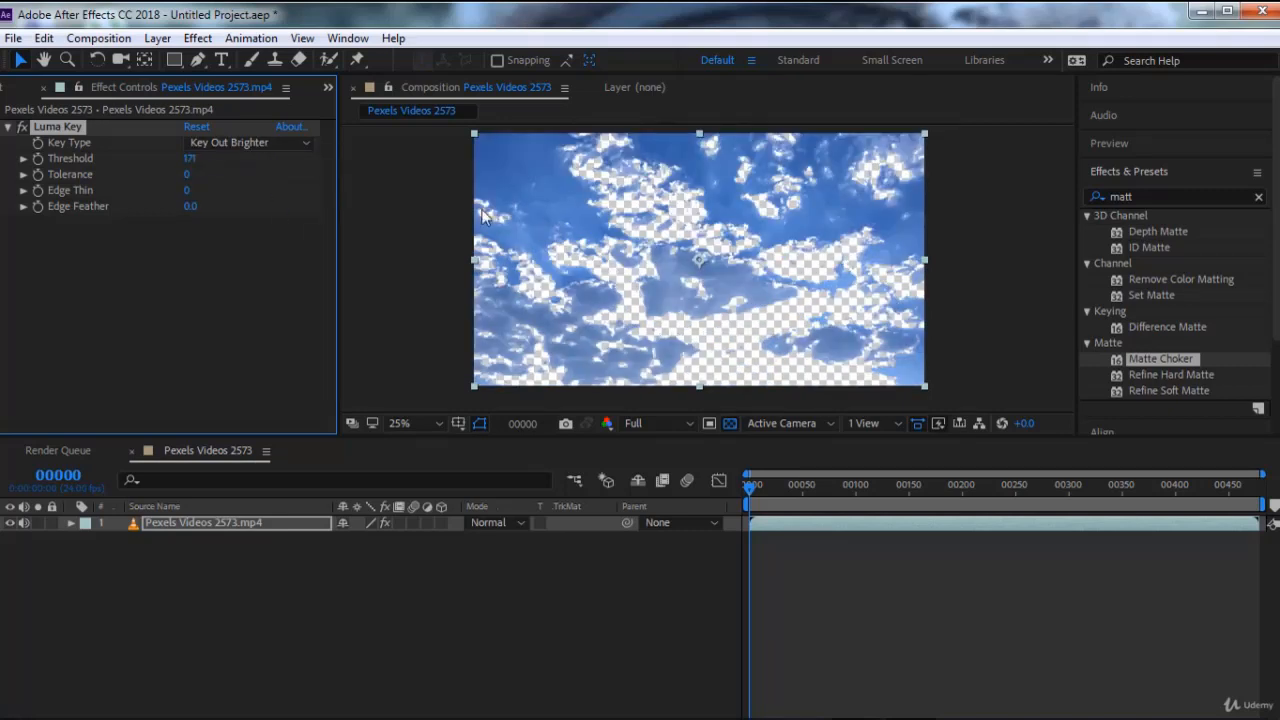
{"action": "left_click", "coordinate": [258, 145]}
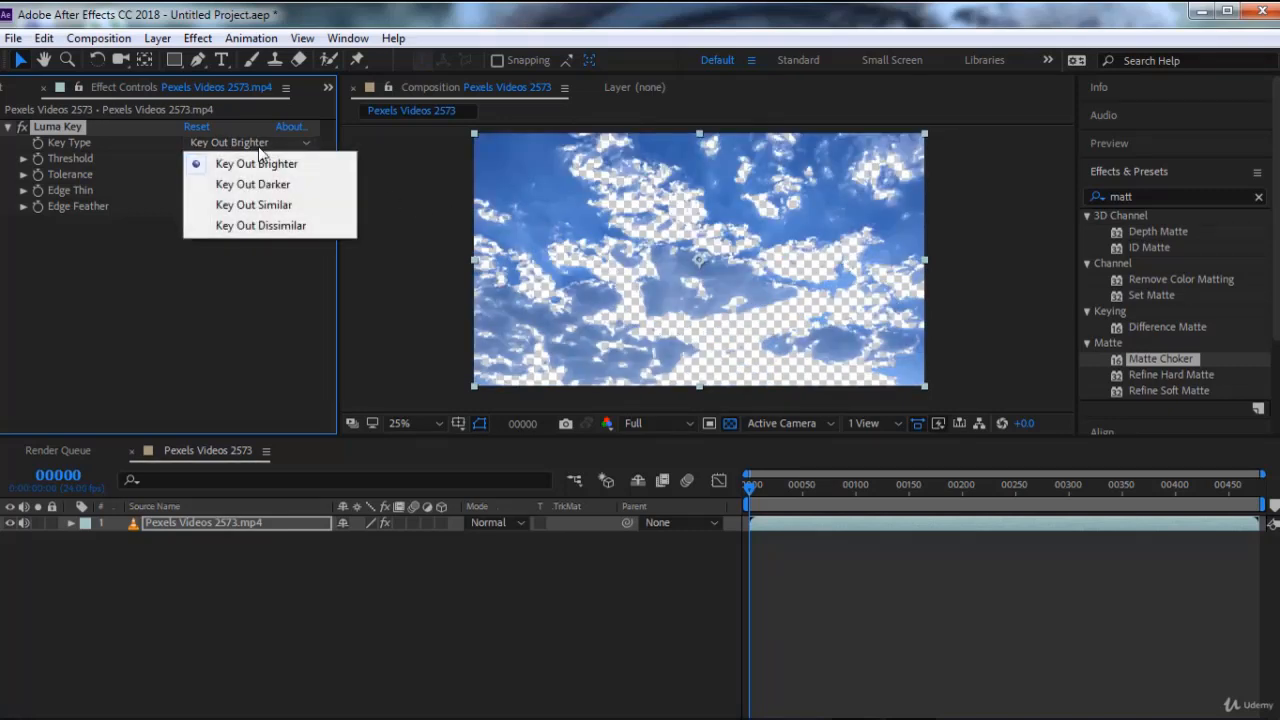
{"action": "left_click", "coordinate": [262, 205]}
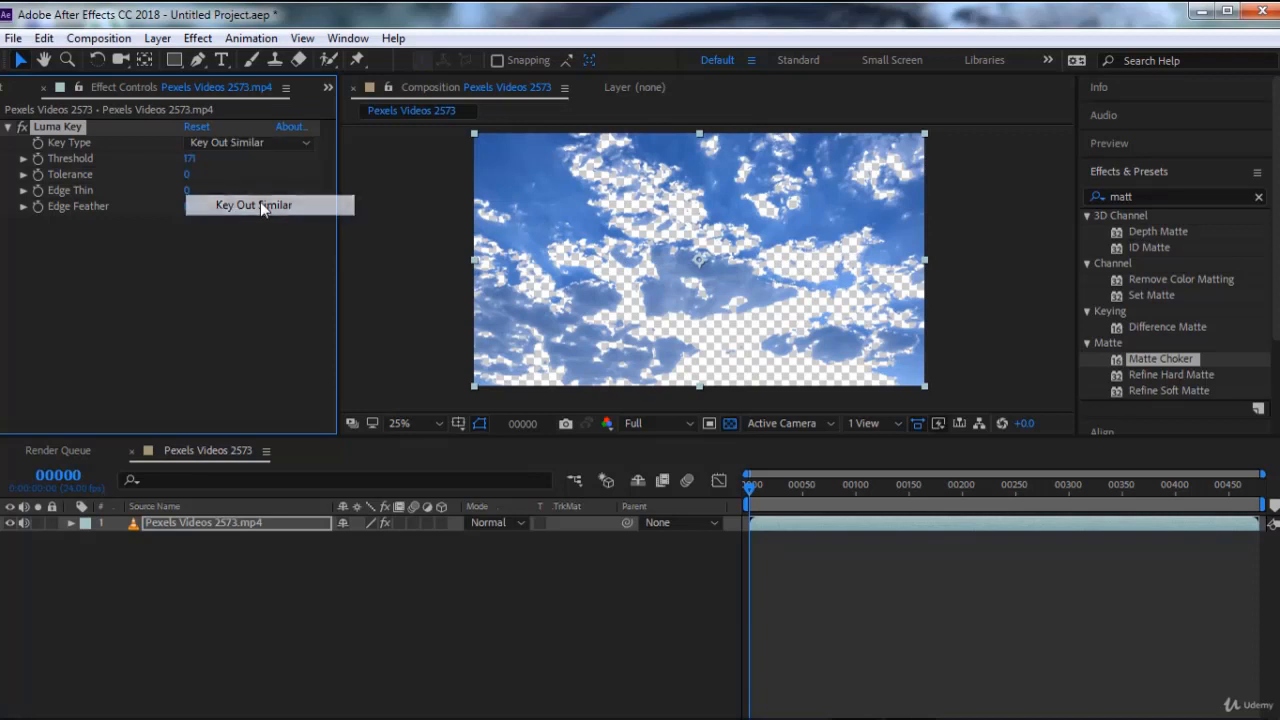
{"action": "left_click", "coordinate": [274, 143]}
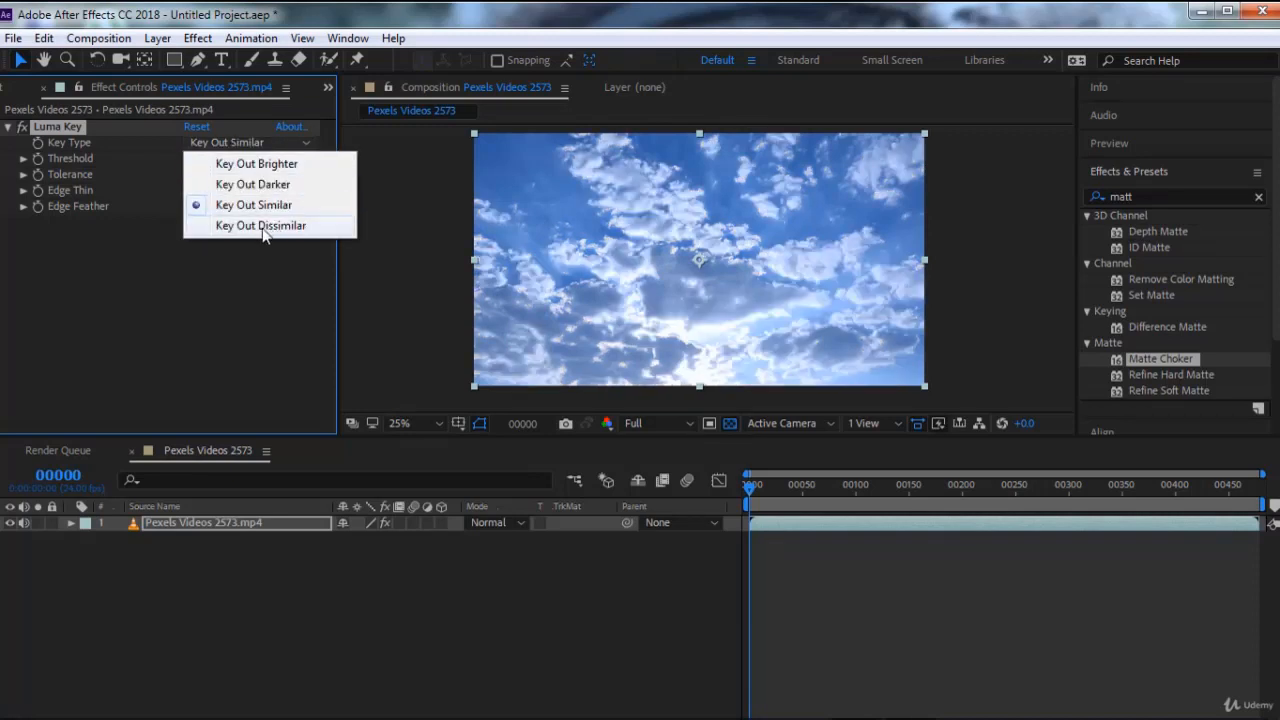
{"action": "left_click", "coordinate": [263, 226]}
{"action": "left_click", "coordinate": [252, 143]}
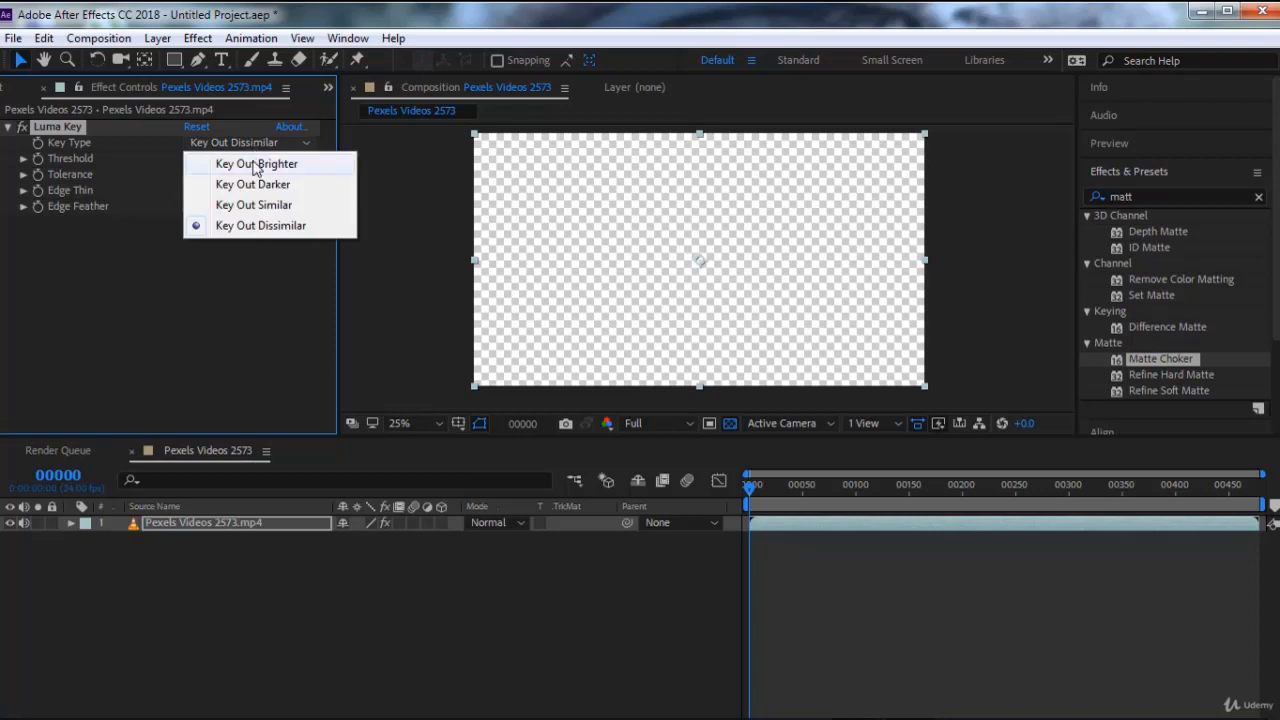
{"action": "left_click", "coordinate": [255, 164]}
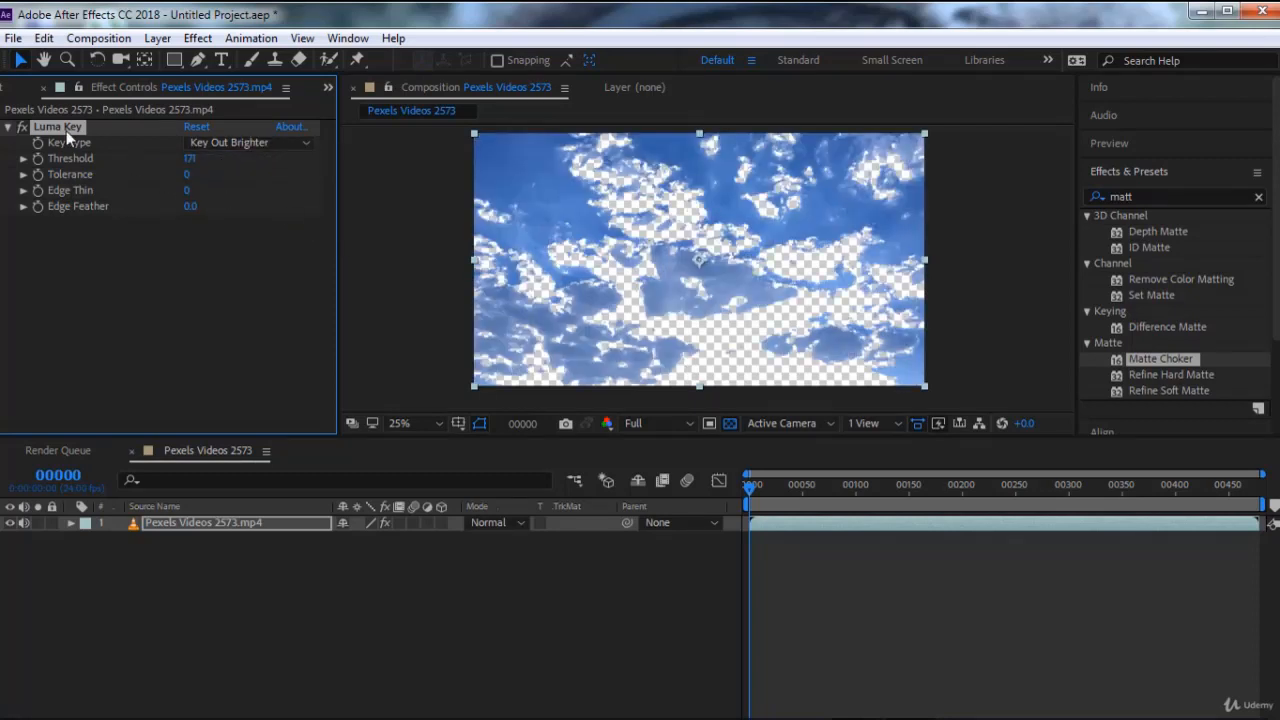
Delete Luma Key from the video and reopen the Obsolete effects category without the search filter
{"action": "key", "text": "Delete"}
{"action": "left_click", "coordinate": [1175, 377]}
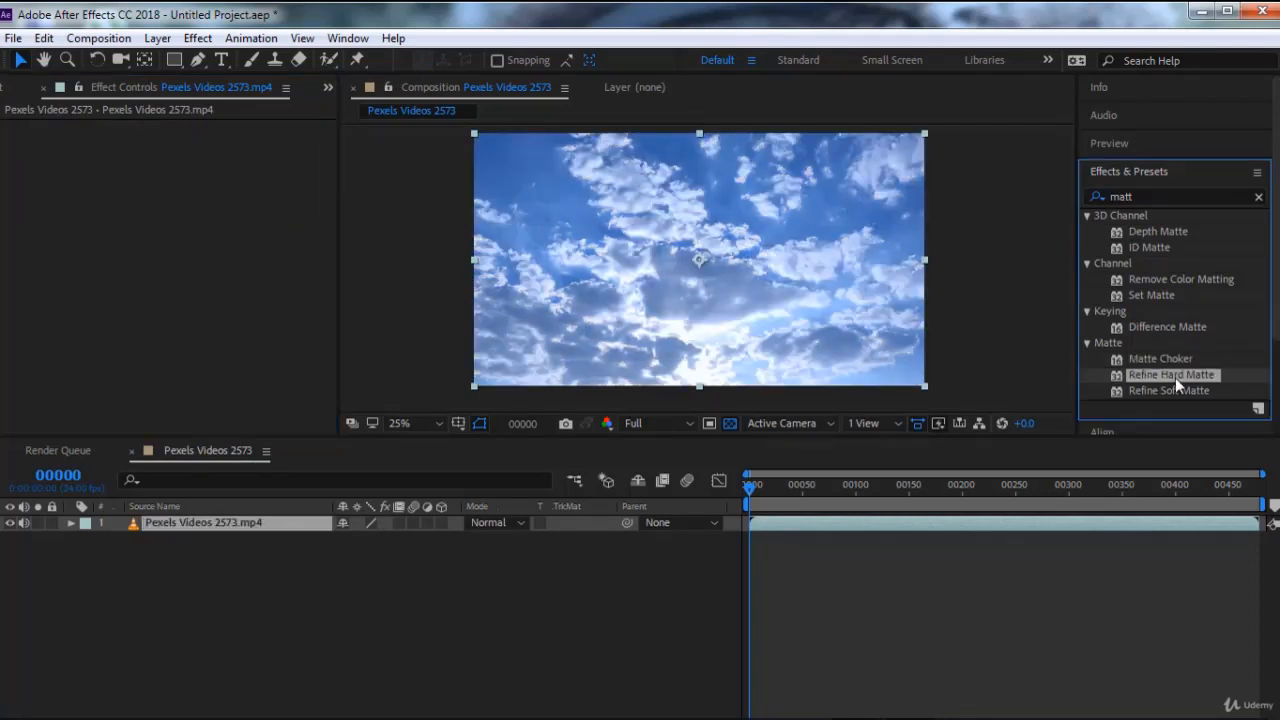
{"action": "scroll", "coordinate": [1194, 341], "scroll_direction": "down", "scroll_amount": 1}
{"action": "scroll", "coordinate": [1194, 341], "scroll_direction": "up", "scroll_amount": 1}
{"action": "left_click", "coordinate": [1260, 198]}
{"action": "scroll", "coordinate": [1100, 314], "scroll_direction": "down", "scroll_amount": 8}
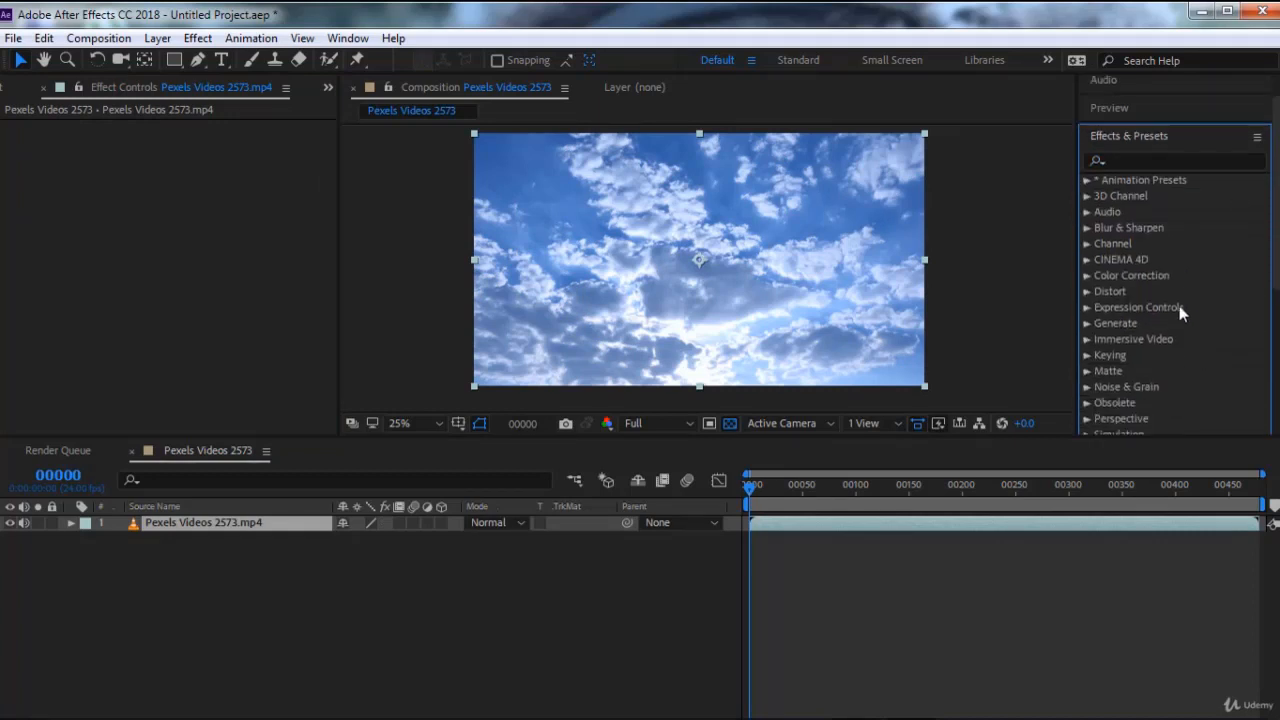
{"action": "scroll", "coordinate": [1100, 314], "scroll_direction": "up", "scroll_amount": 5}
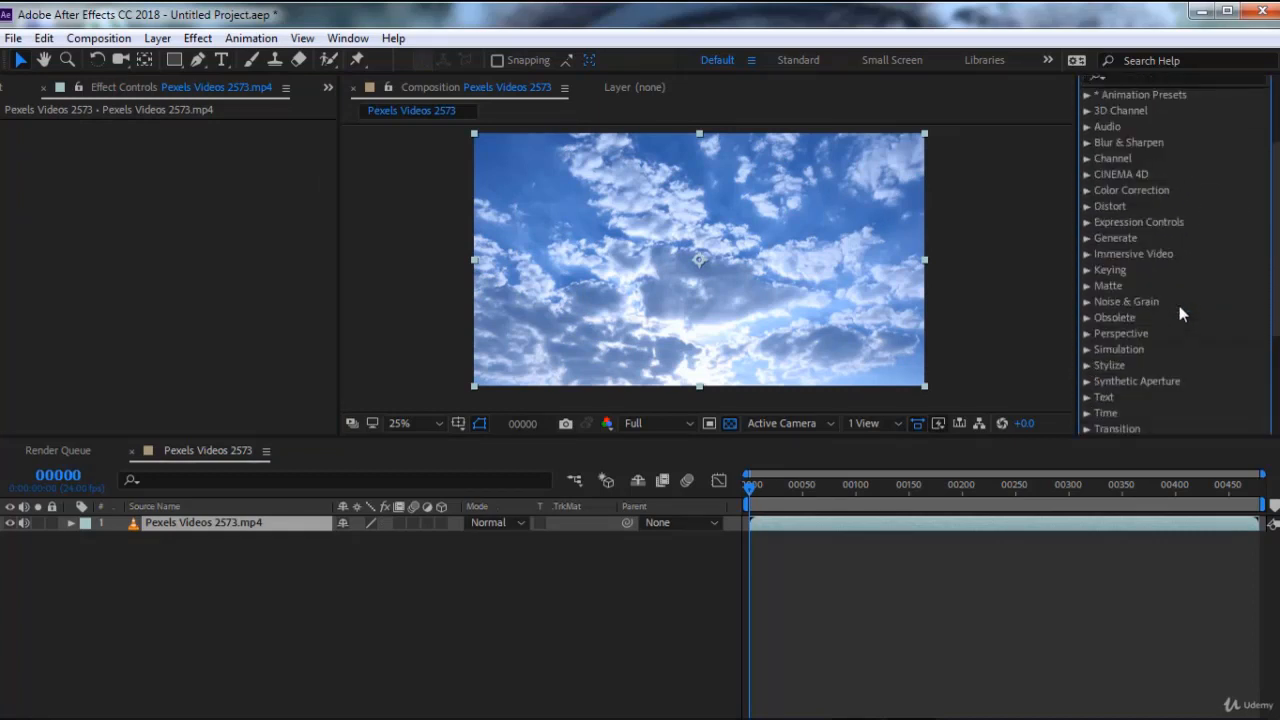
{"action": "left_click", "coordinate": [1088, 317]}
{"action": "scroll", "coordinate": [1124, 328], "scroll_direction": "down", "scroll_amount": 2}
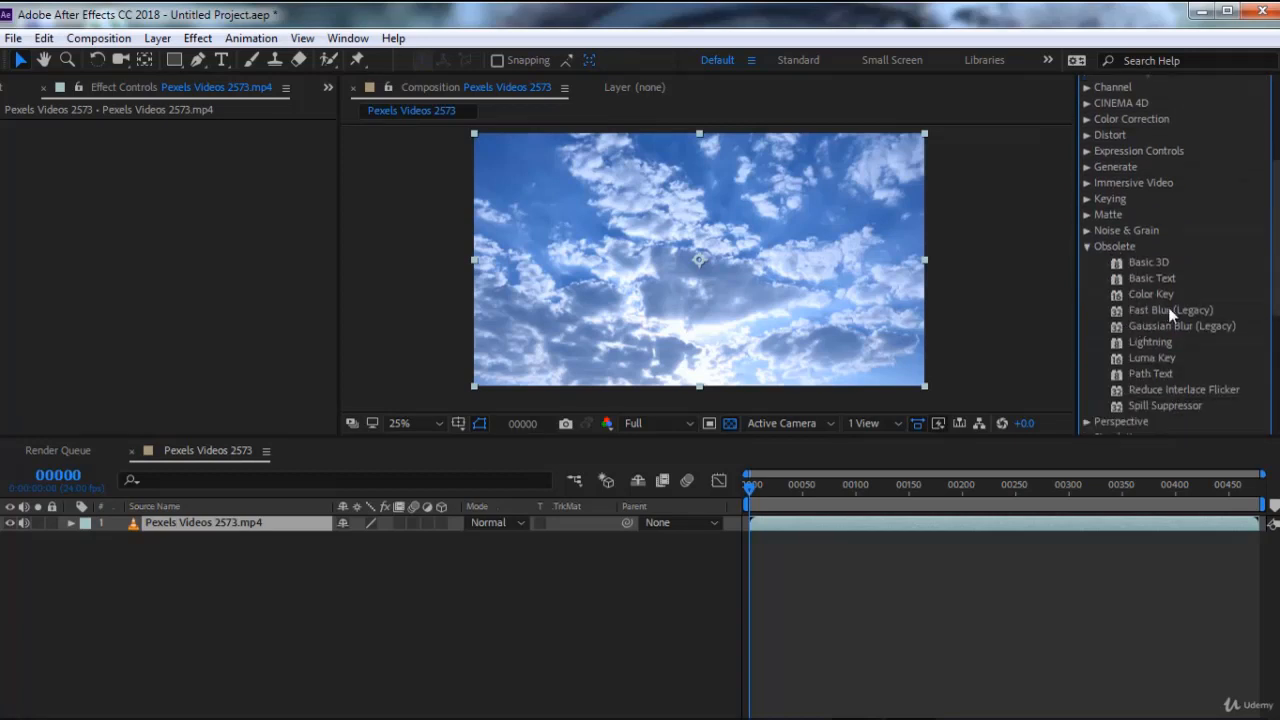
Apply Path Text to the video with the text "TEXT" and raise its Size to 165
{"action": "left_click", "coordinate": [1152, 375]}
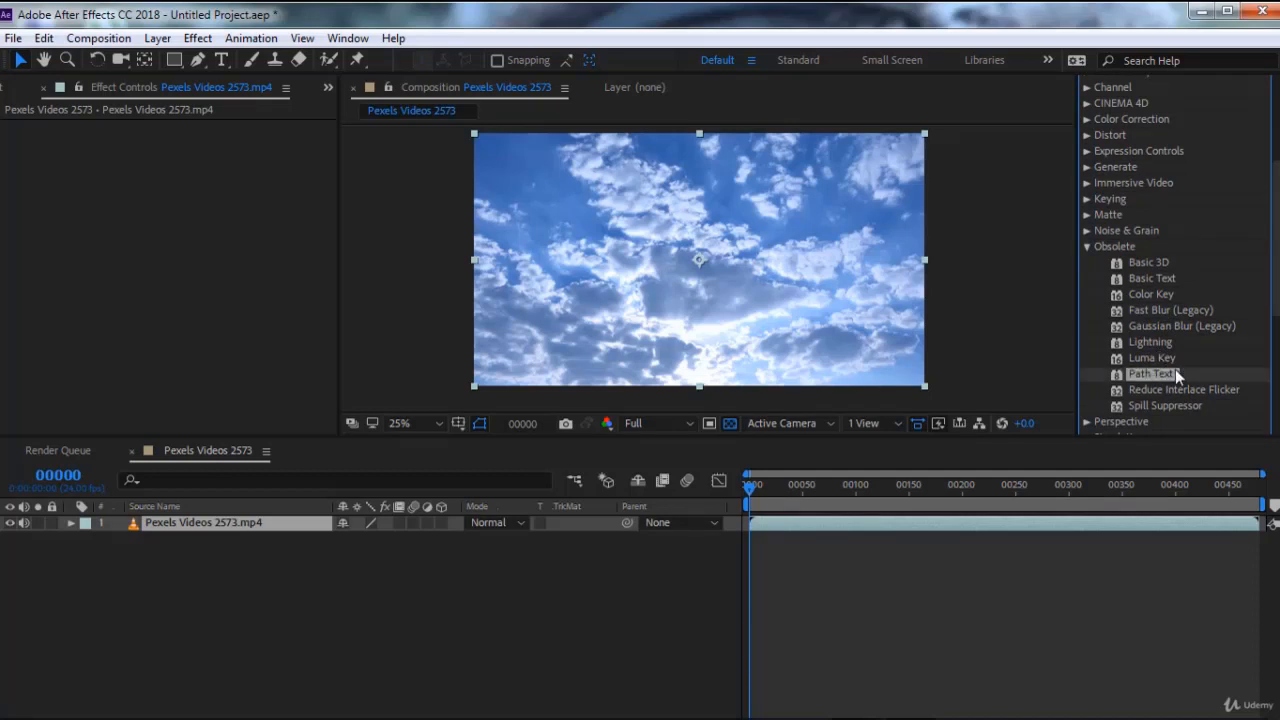
{"action": "double_click", "coordinate": [1153, 374]}
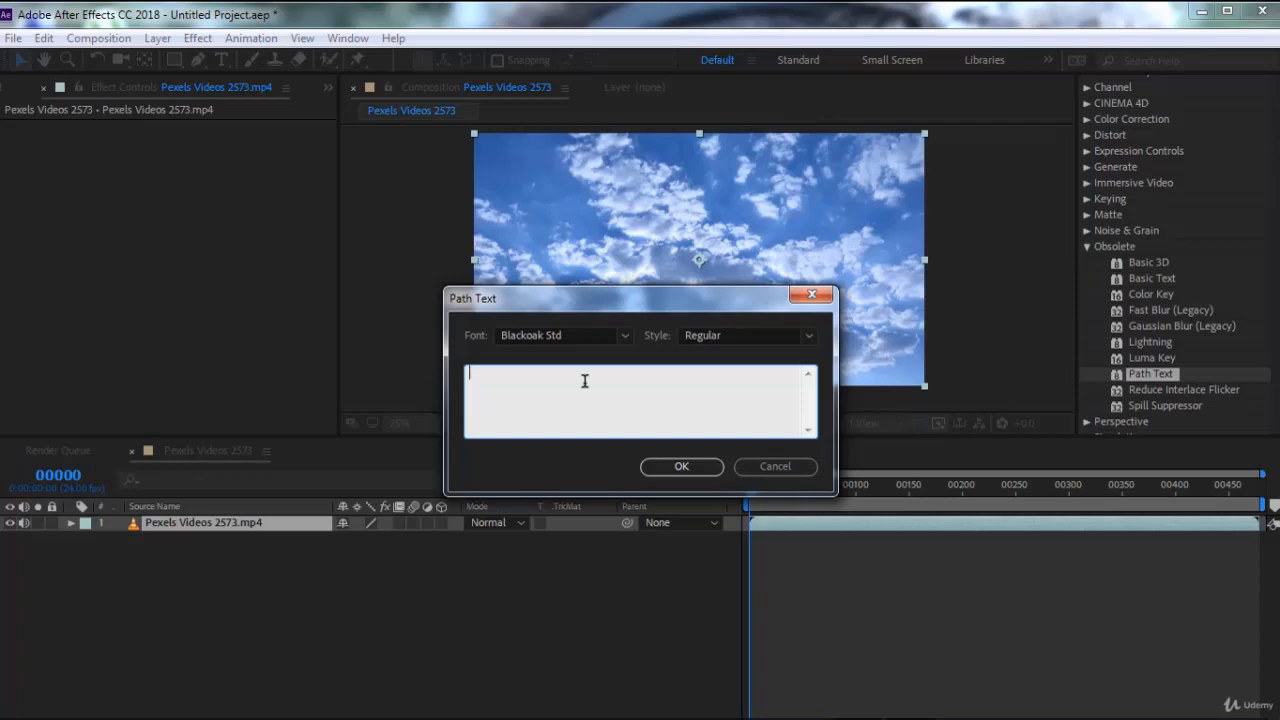
{"action": "type", "text": "TEXT"}
{"action": "left_click", "coordinate": [682, 466]}
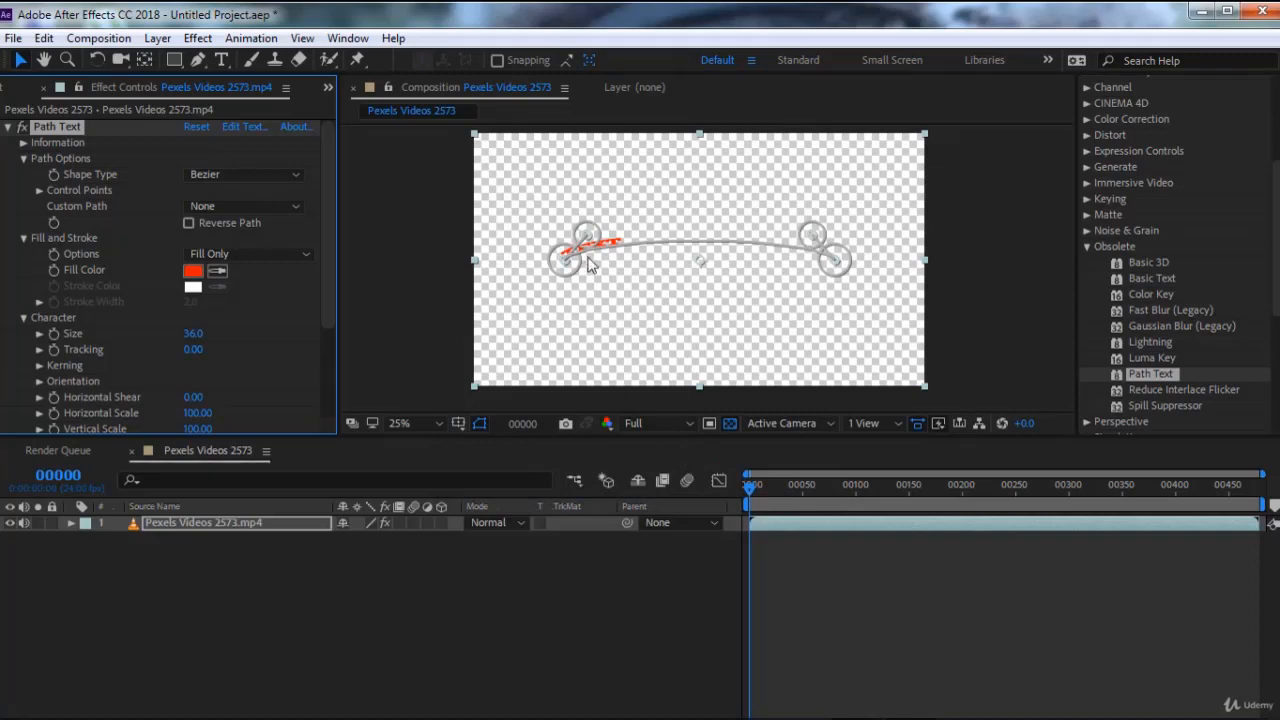
{"action": "left_click_drag", "start_coordinate": [587, 236], "coordinate": [587, 232]}
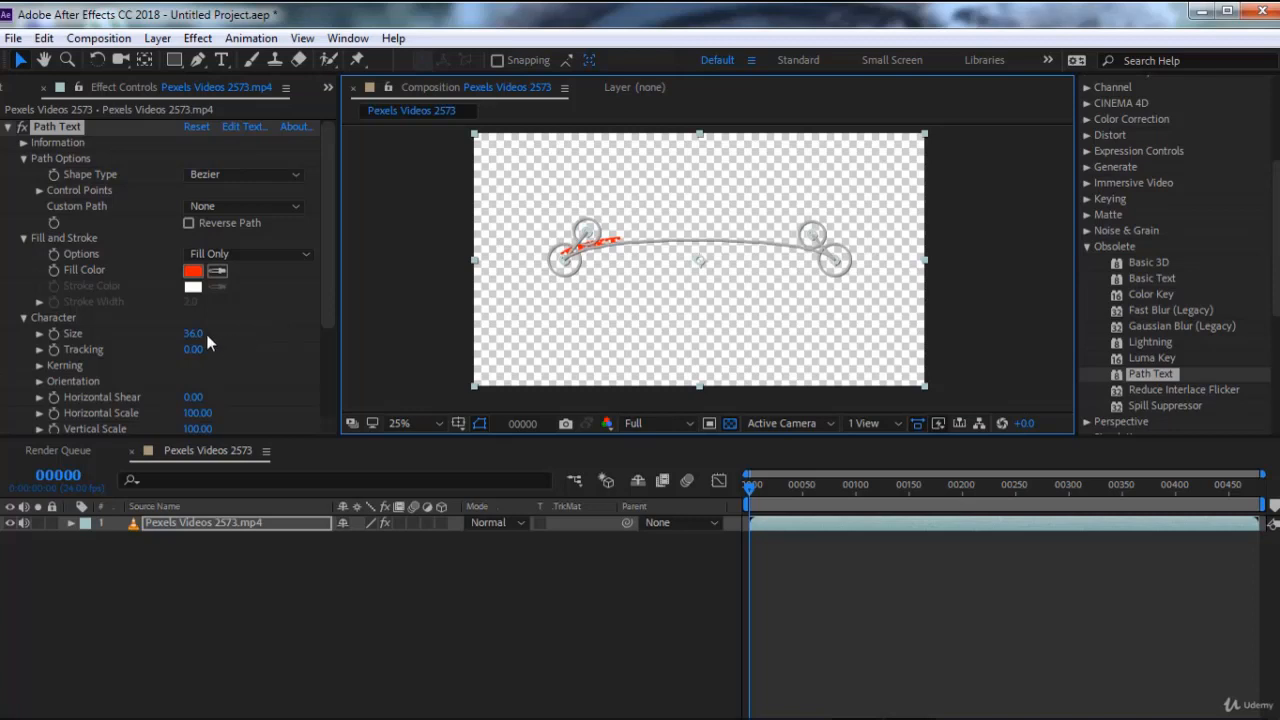
{"action": "left_click_drag", "start_coordinate": [196, 334], "coordinate": [335, 347]}
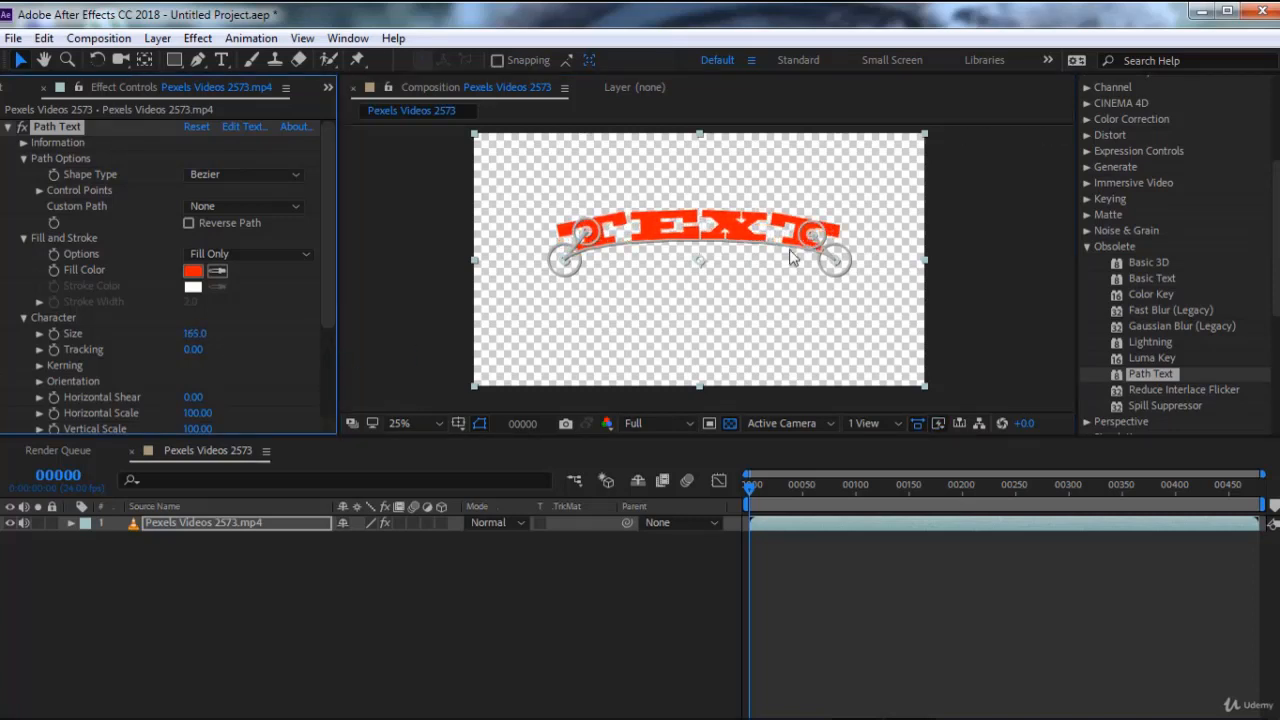
Try bending the Path Text curve downward with its Bezier control points, and delete the effect
{"action": "left_click_drag", "start_coordinate": [812, 232], "coordinate": [765, 293]}
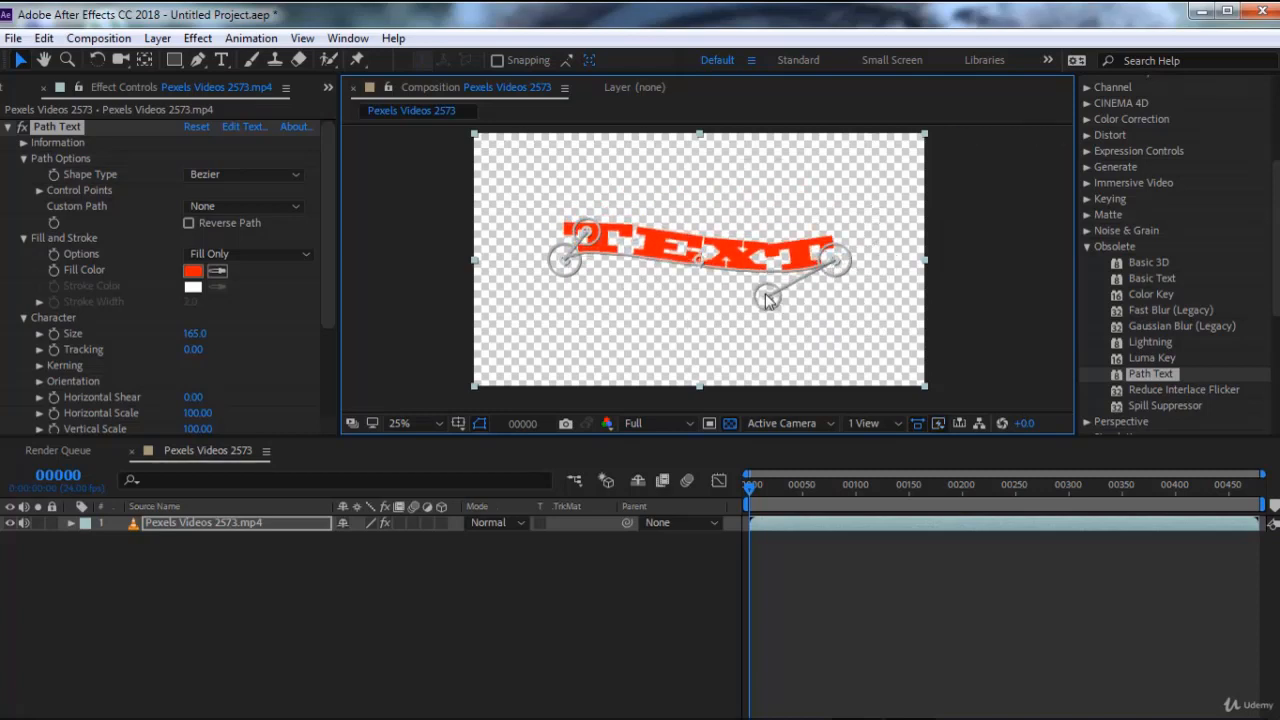
{"action": "left_click_drag", "start_coordinate": [588, 234], "coordinate": [703, 297]}
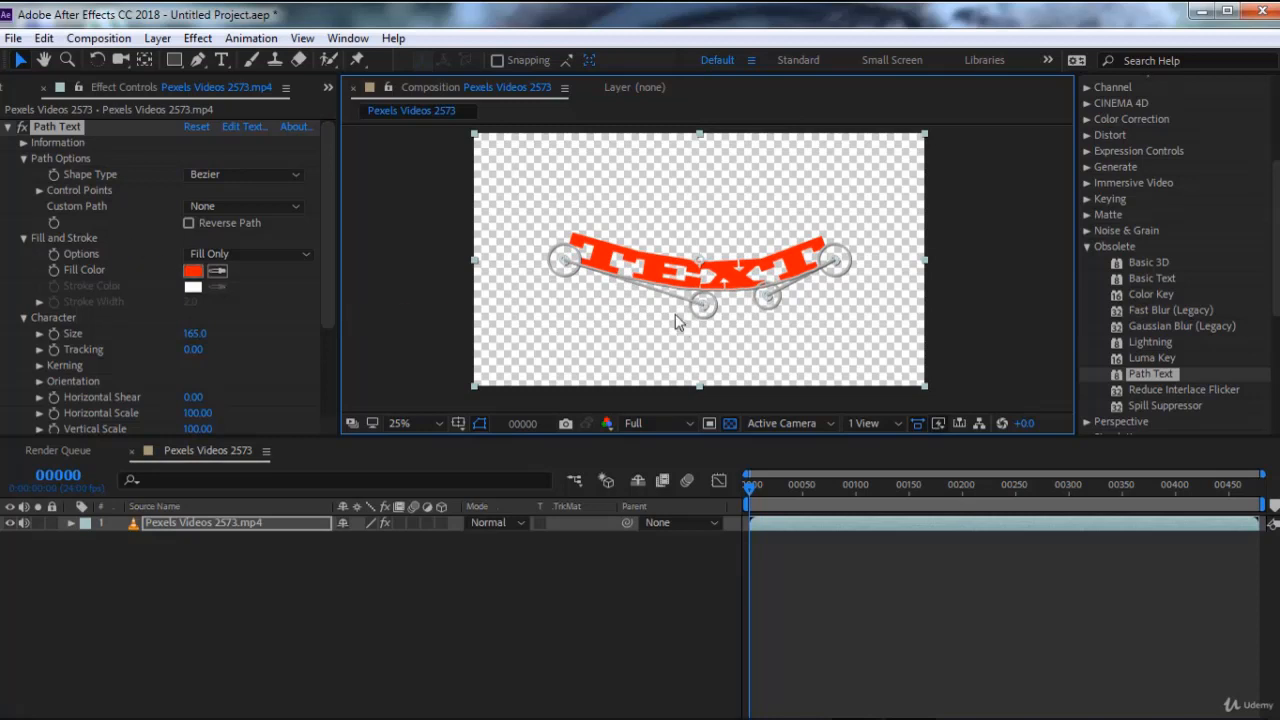
{"action": "left_click_drag", "start_coordinate": [703, 305], "coordinate": [662, 332]}
{"action": "left_click_drag", "start_coordinate": [770, 297], "coordinate": [708, 296]}
{"action": "left_click_drag", "start_coordinate": [662, 335], "coordinate": [667, 286]}
{"action": "left_click", "coordinate": [60, 126]}
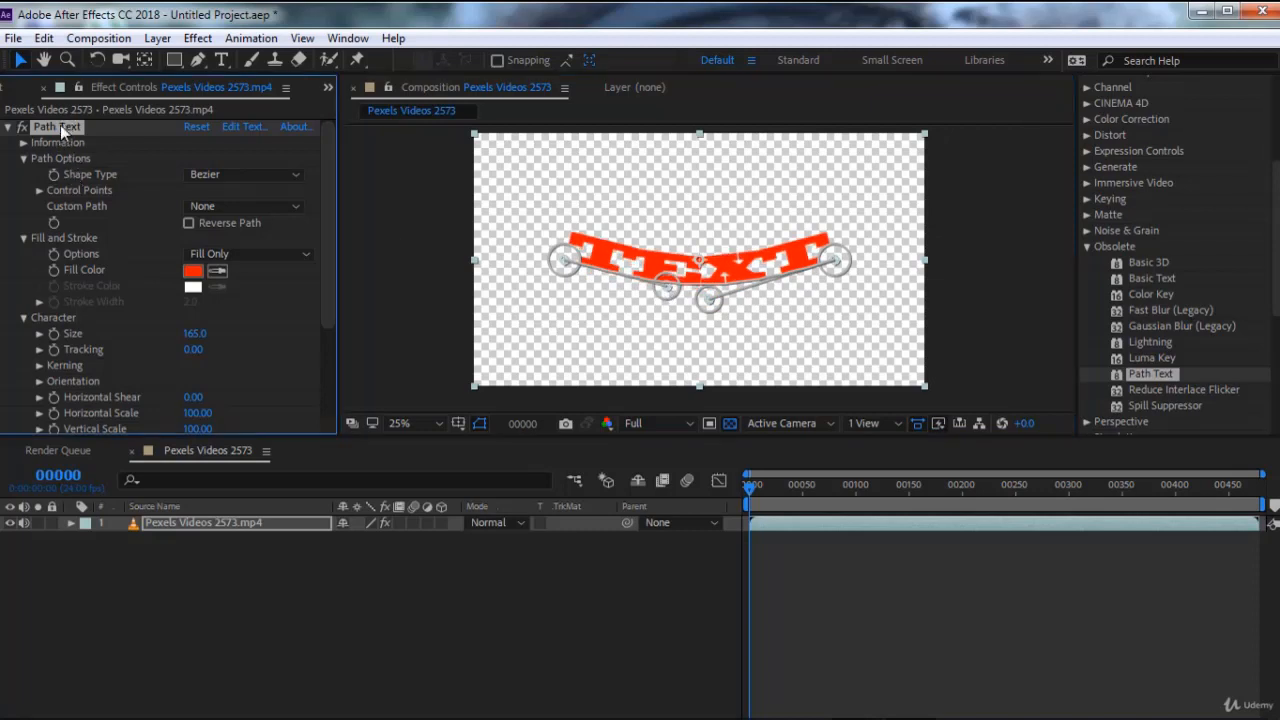
{"action": "key", "text": "Delete"}
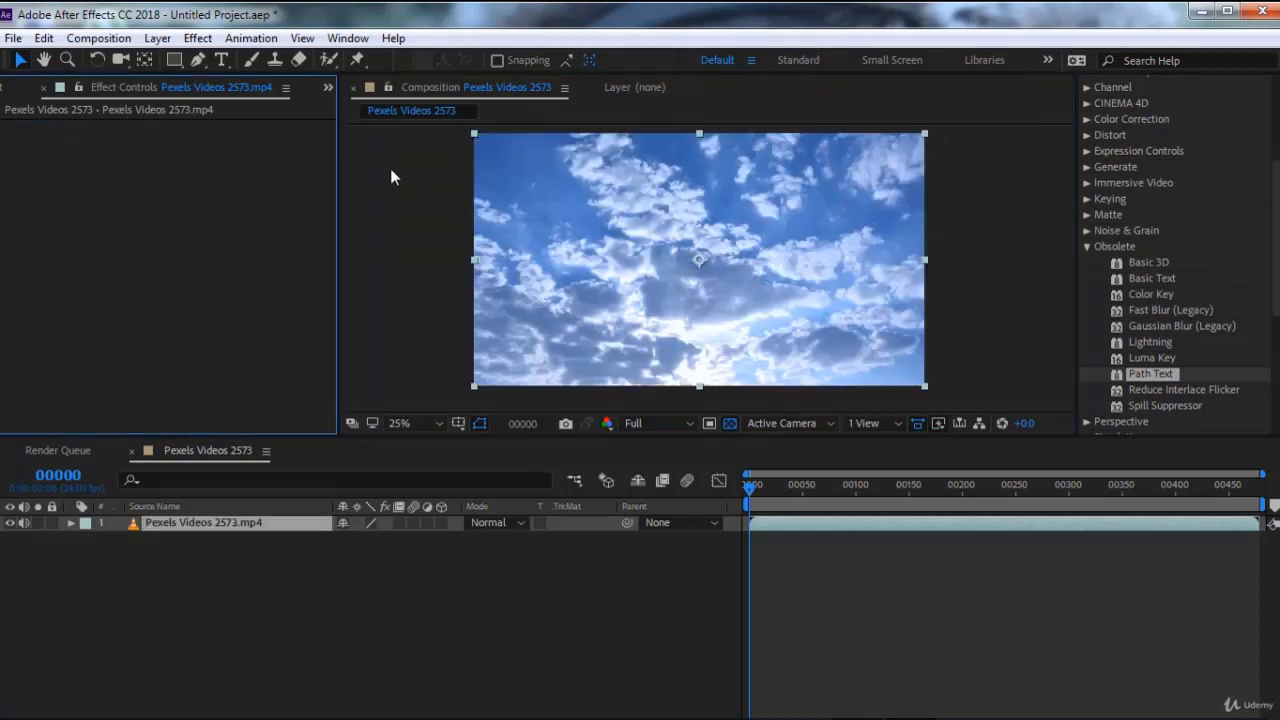
Create a text layer containing a person's first name and move it to the middle of the frame
{"action": "left_click", "coordinate": [221, 61]}
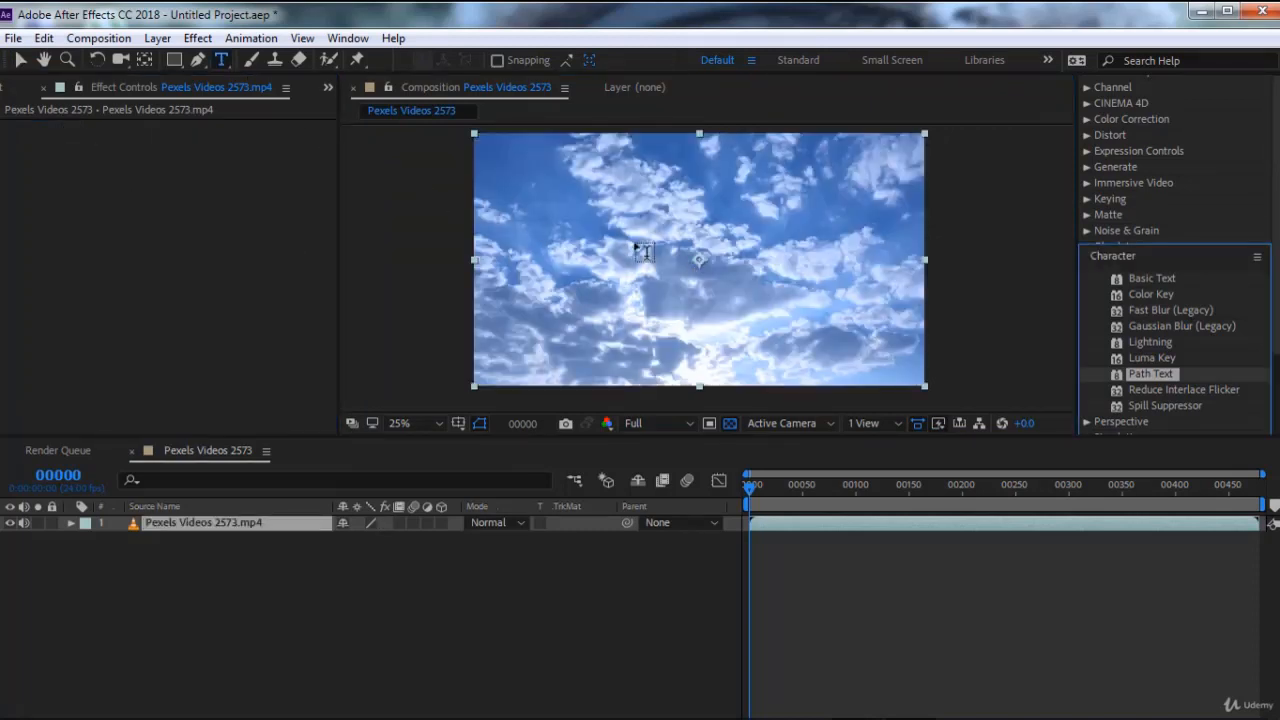
{"action": "left_click", "coordinate": [536, 238]}
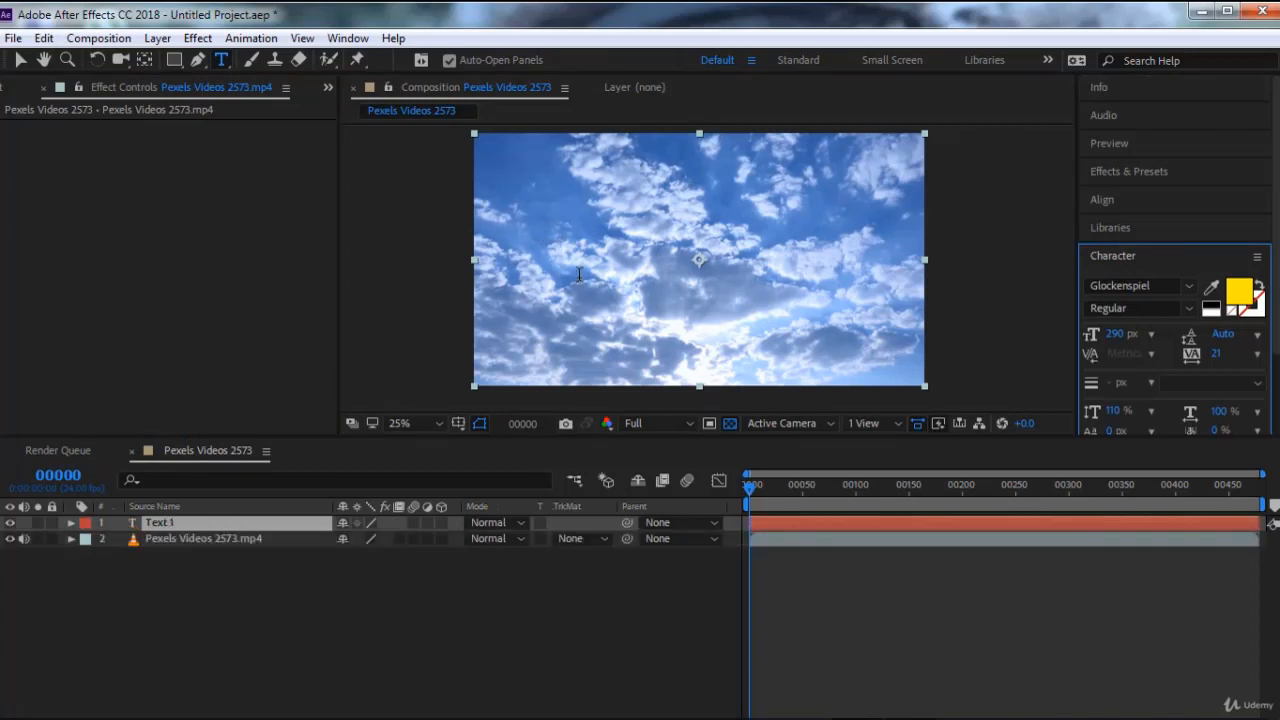
{"action": "type", "text": "MU"}
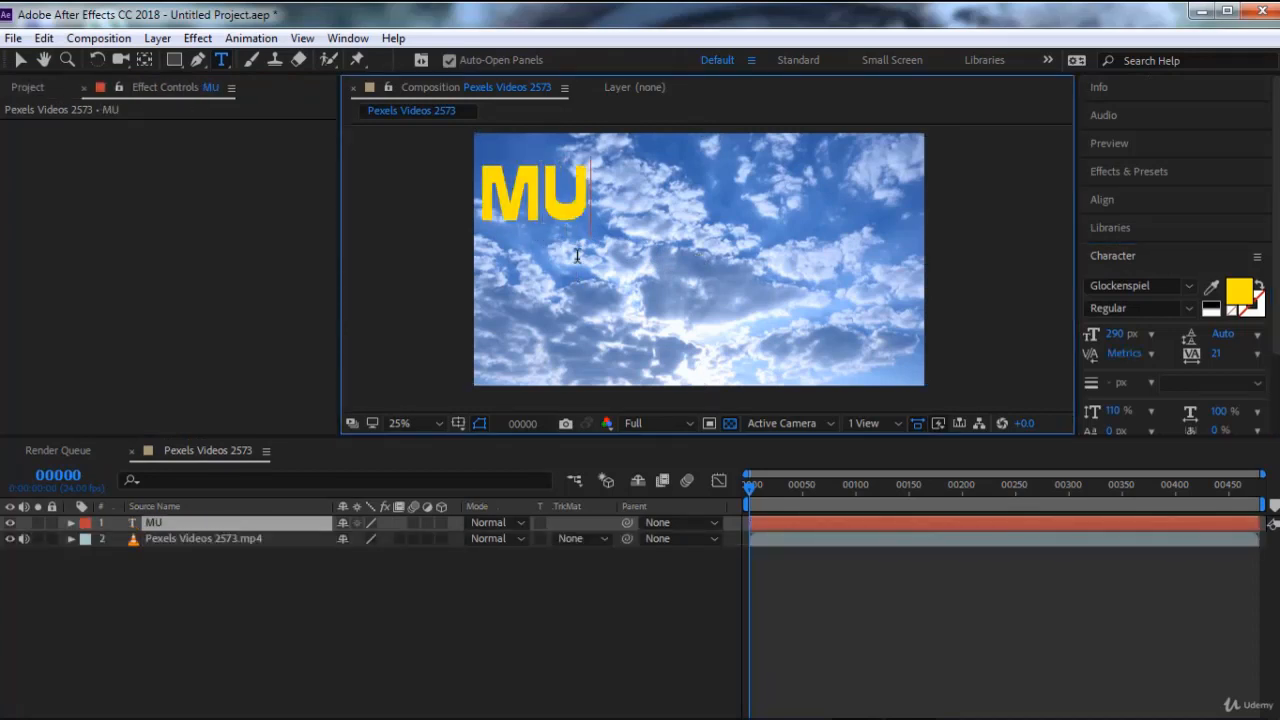
{"action": "type", "text": "KESH"}
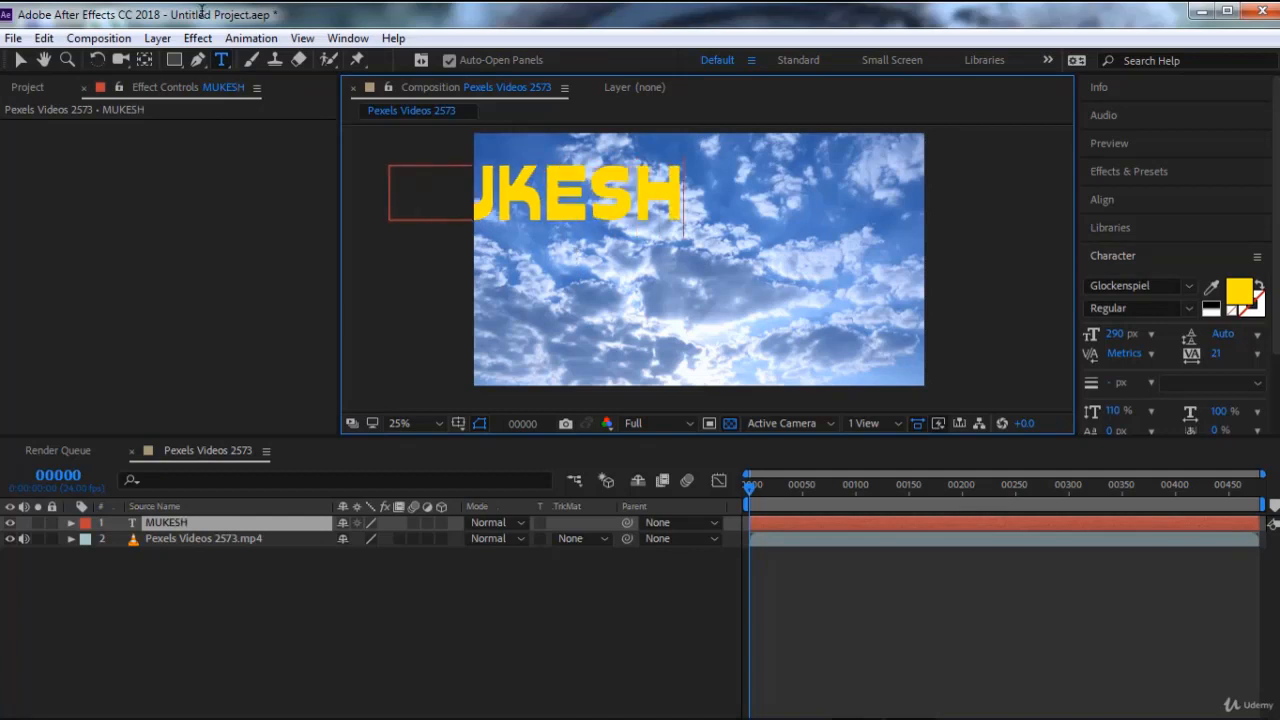
{"action": "left_click", "coordinate": [18, 62]}
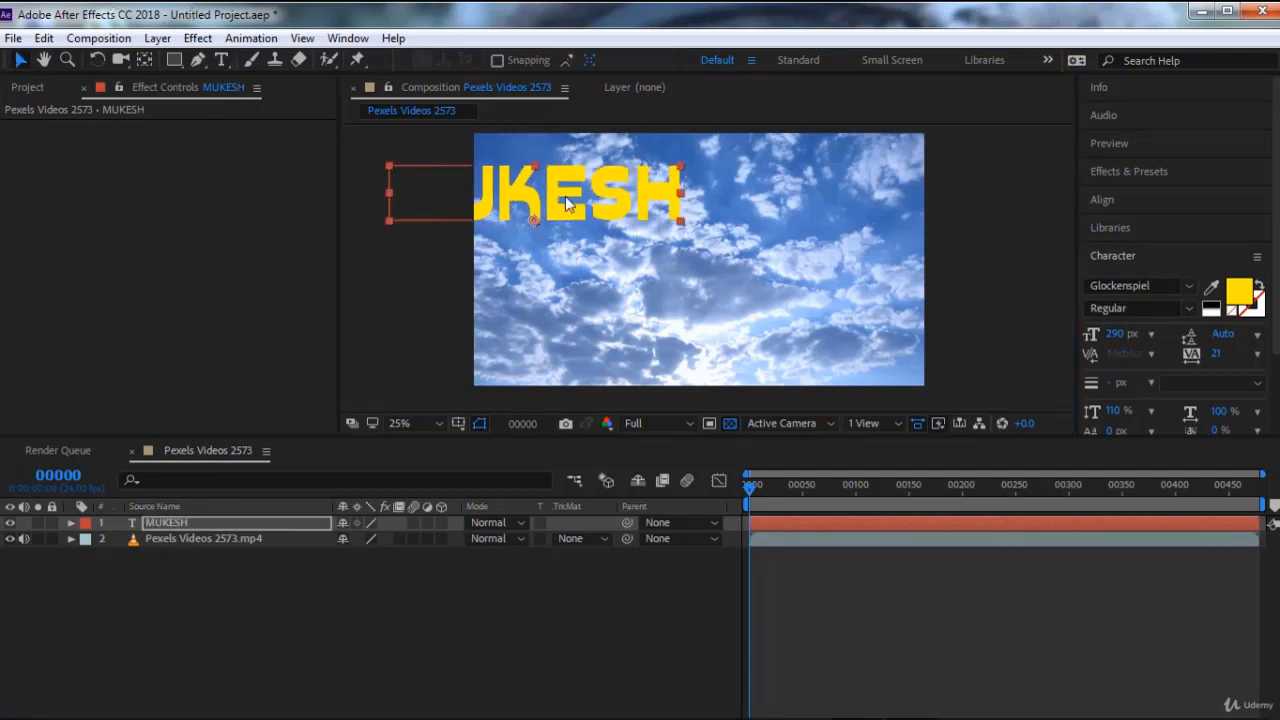
{"action": "left_click_drag", "start_coordinate": [566, 203], "coordinate": [728, 238]}
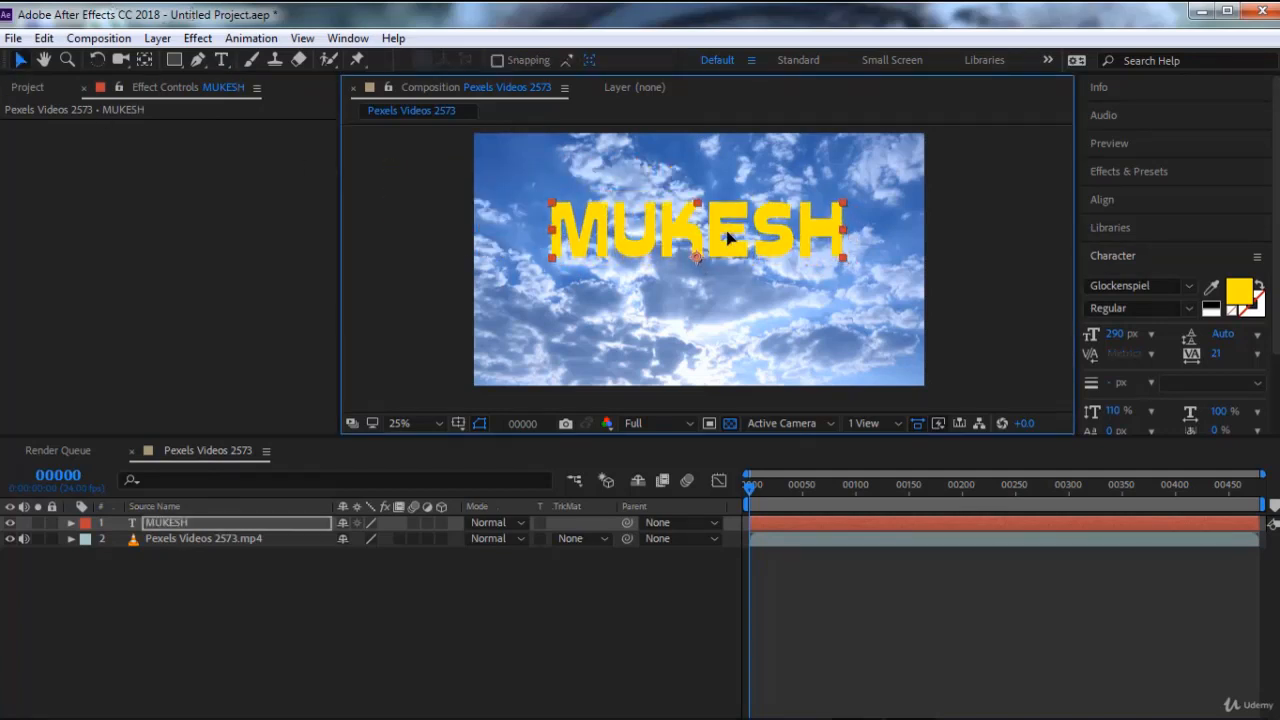
Draw an open wavy mask path across the full frame width beneath the name on the text layer
{"action": "left_click", "coordinate": [196, 62]}
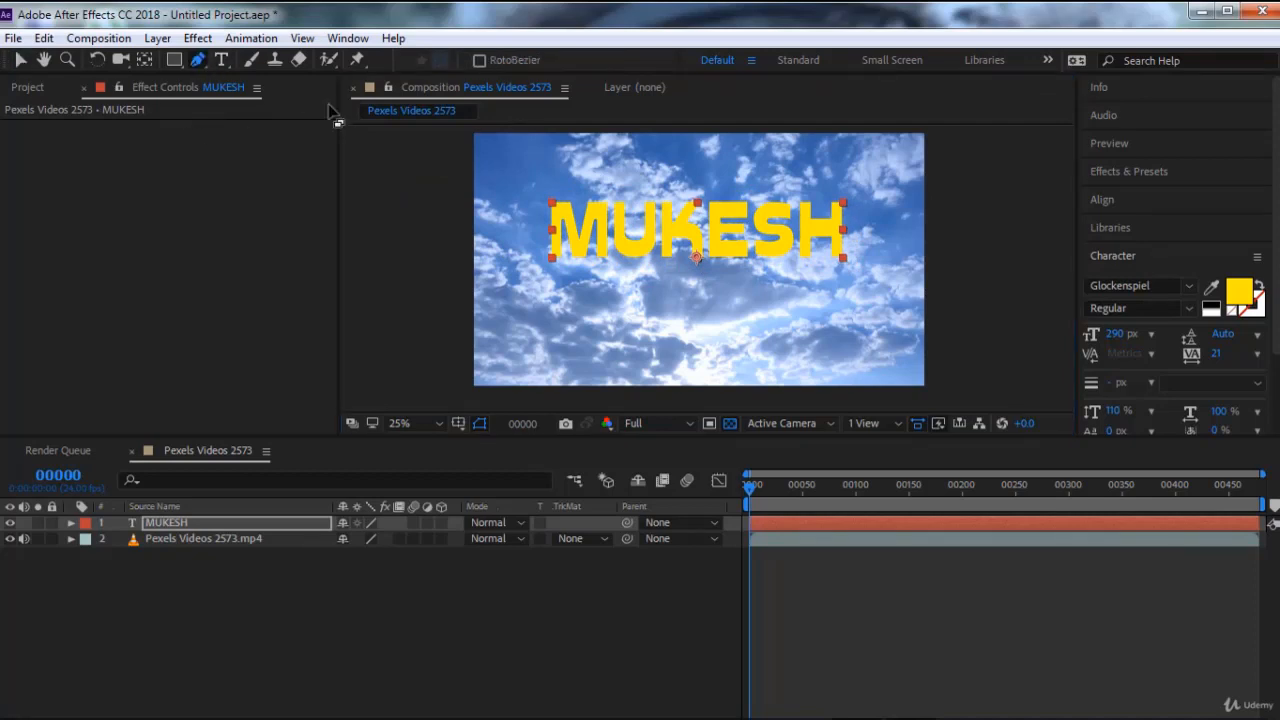
{"action": "left_click", "coordinate": [488, 325]}
{"action": "left_click", "coordinate": [520, 302]}
{"action": "left_click_drag", "start_coordinate": [582, 310], "coordinate": [663, 298]}
{"action": "left_click", "coordinate": [725, 303]}
{"action": "left_click", "coordinate": [800, 290]}
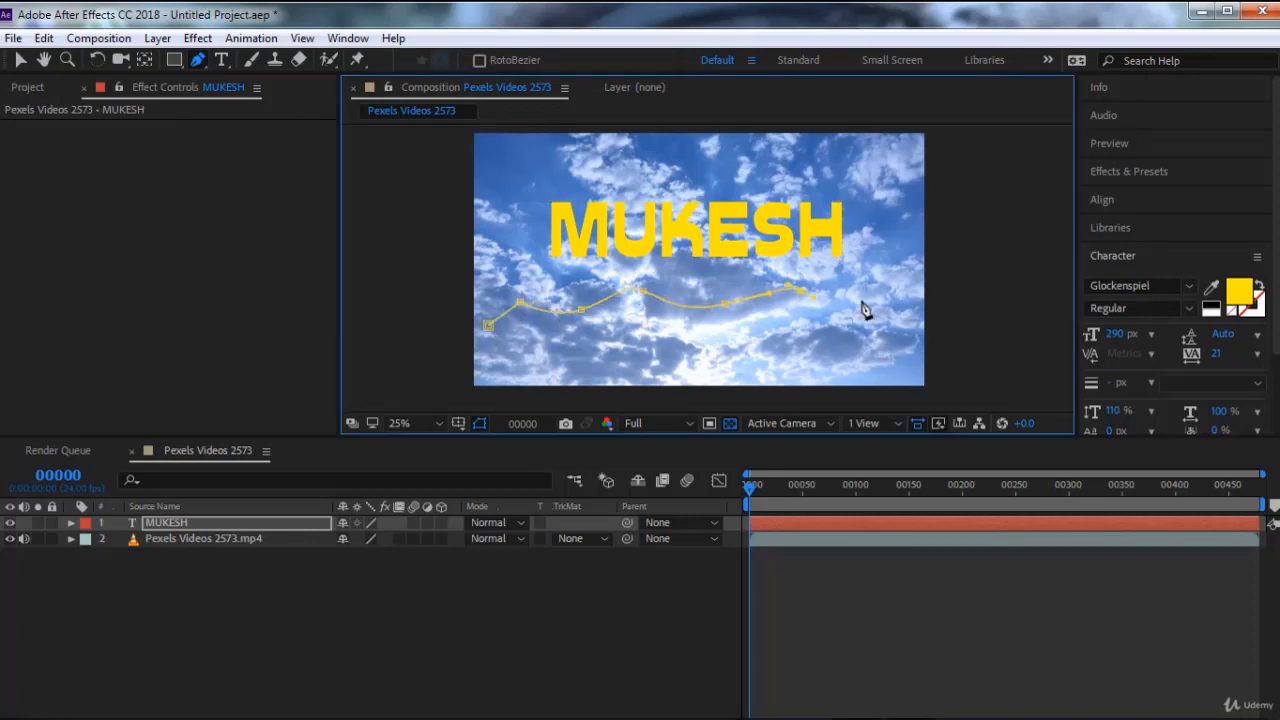
{"action": "left_click", "coordinate": [862, 298]}
{"action": "left_click", "coordinate": [932, 280]}
{"action": "left_click", "coordinate": [19, 62]}
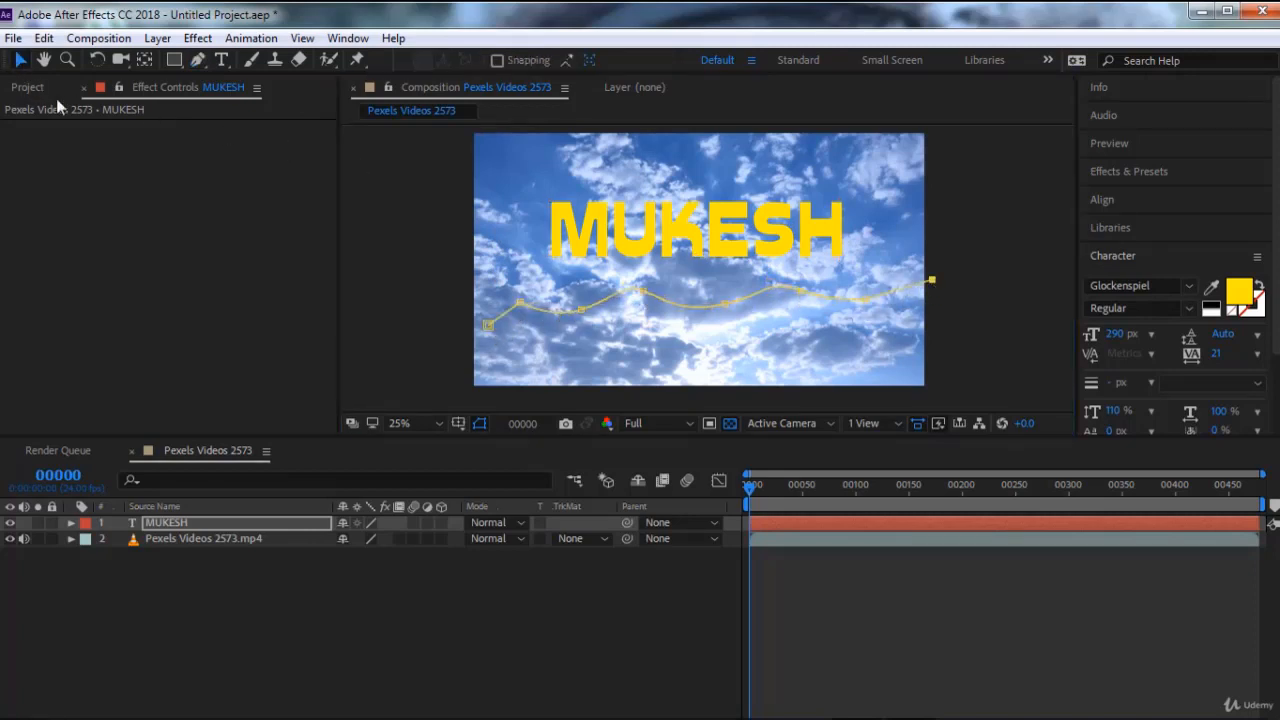
Set the text layer's Path option to Mask 1 so the name follows the wavy path
{"action": "left_click", "coordinate": [70, 523]}
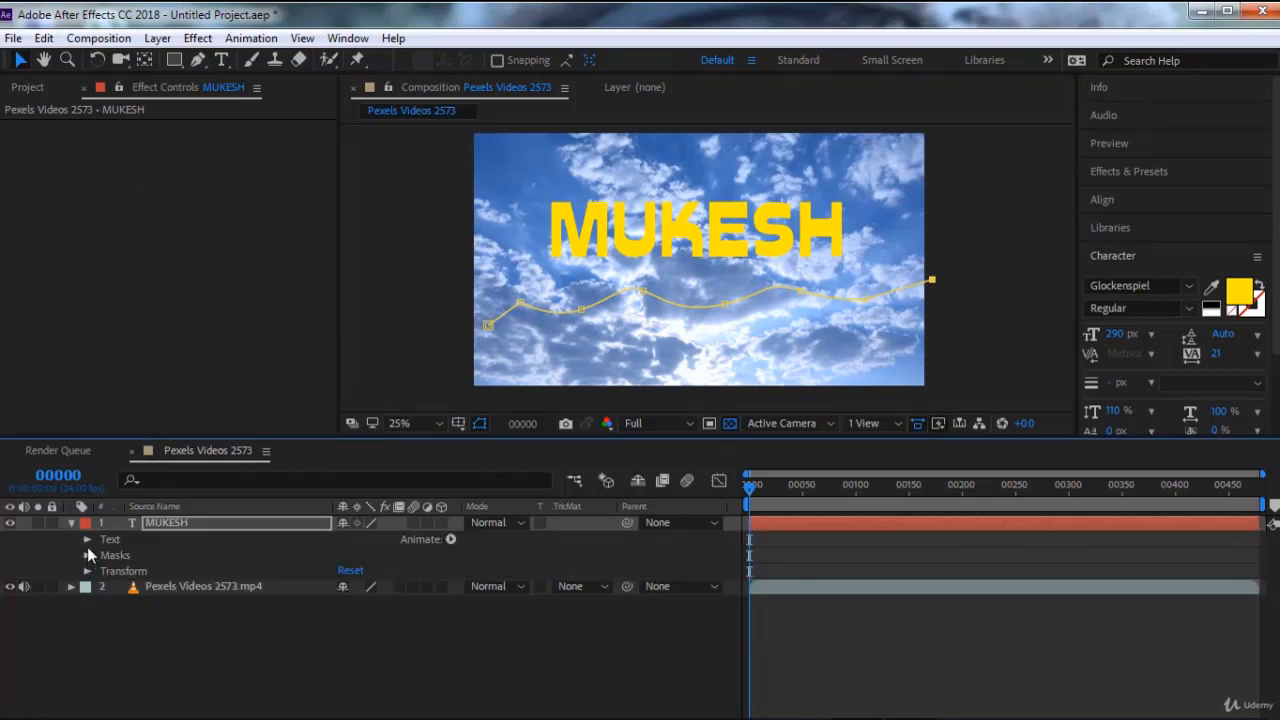
{"action": "left_click", "coordinate": [86, 541]}
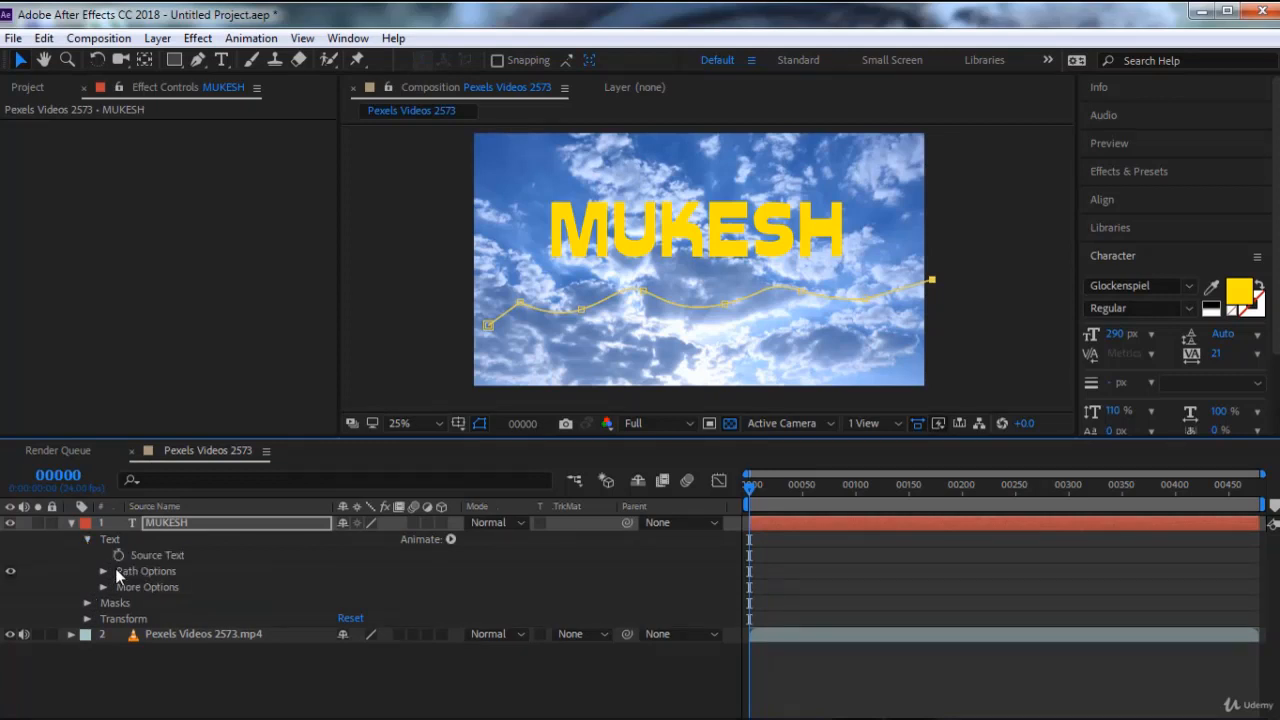
{"action": "left_click", "coordinate": [102, 571]}
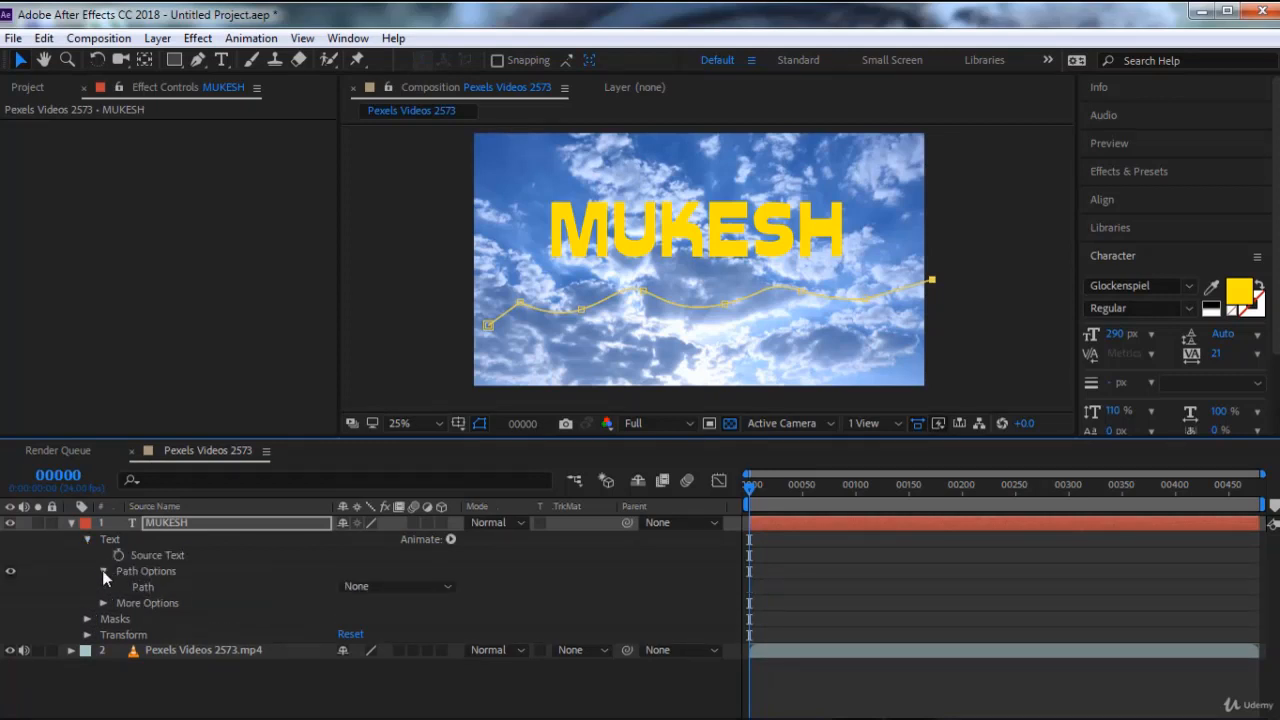
{"action": "left_click", "coordinate": [380, 587]}
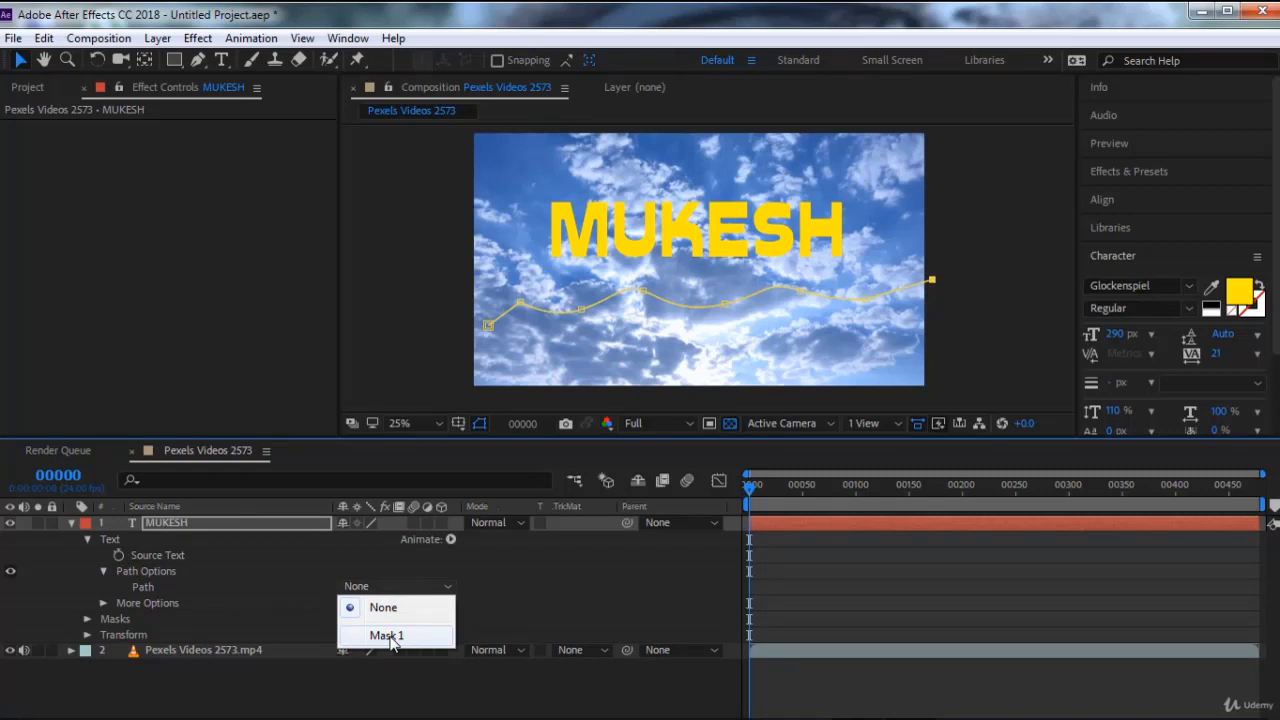
{"action": "left_click", "coordinate": [387, 636]}
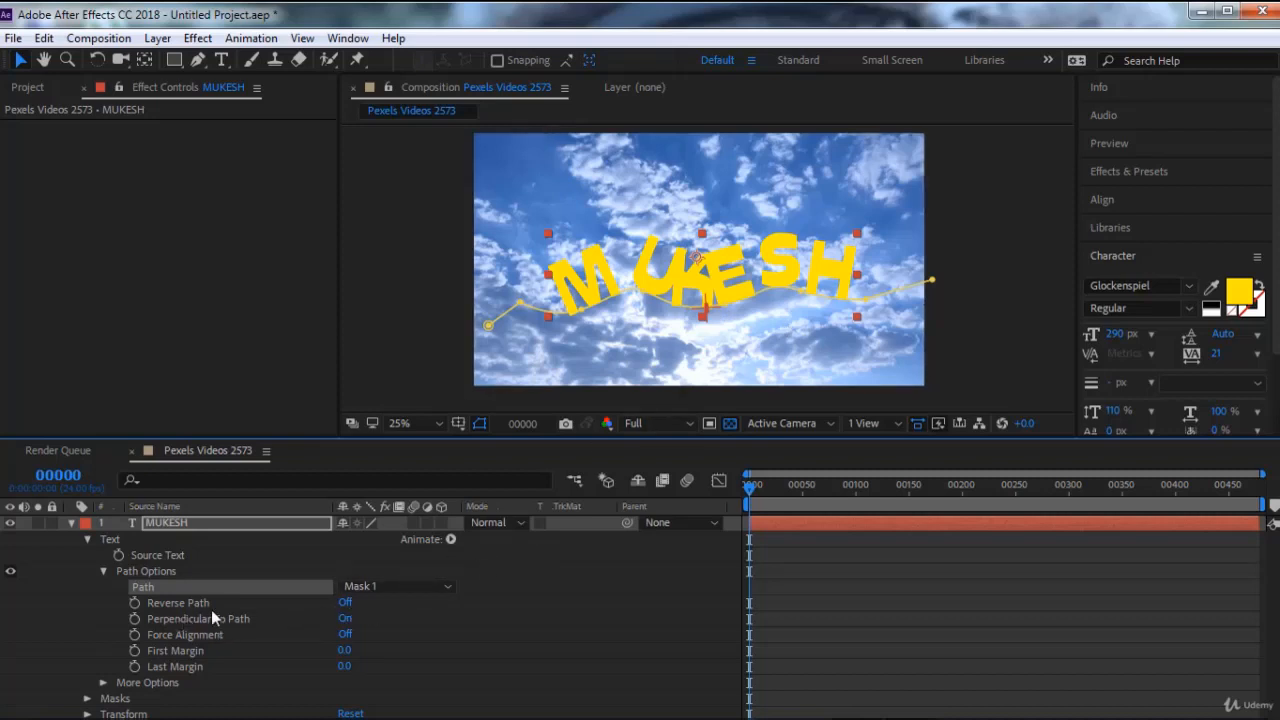
Try reversing the text's direction along the mask path, then restore the original direction
{"action": "left_click", "coordinate": [346, 603]}
{"action": "left_click", "coordinate": [346, 603]}
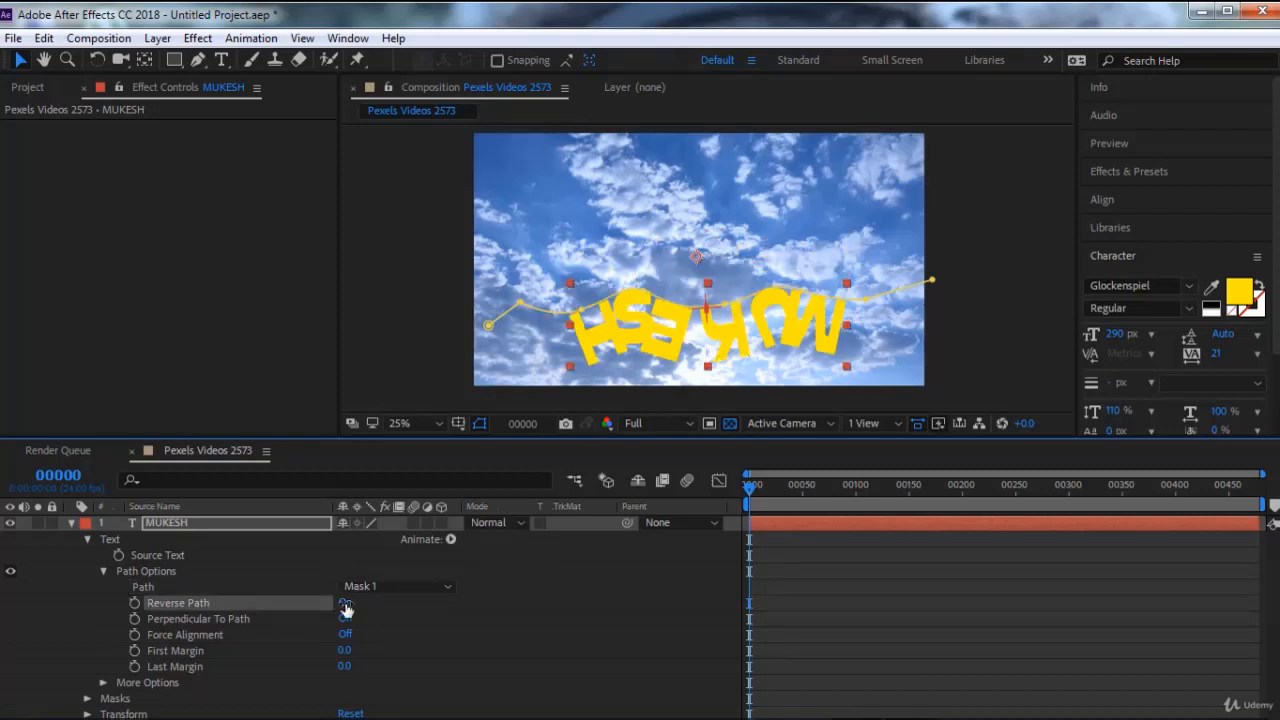
{"action": "left_click", "coordinate": [345, 603]}
{"action": "left_click", "coordinate": [345, 603]}
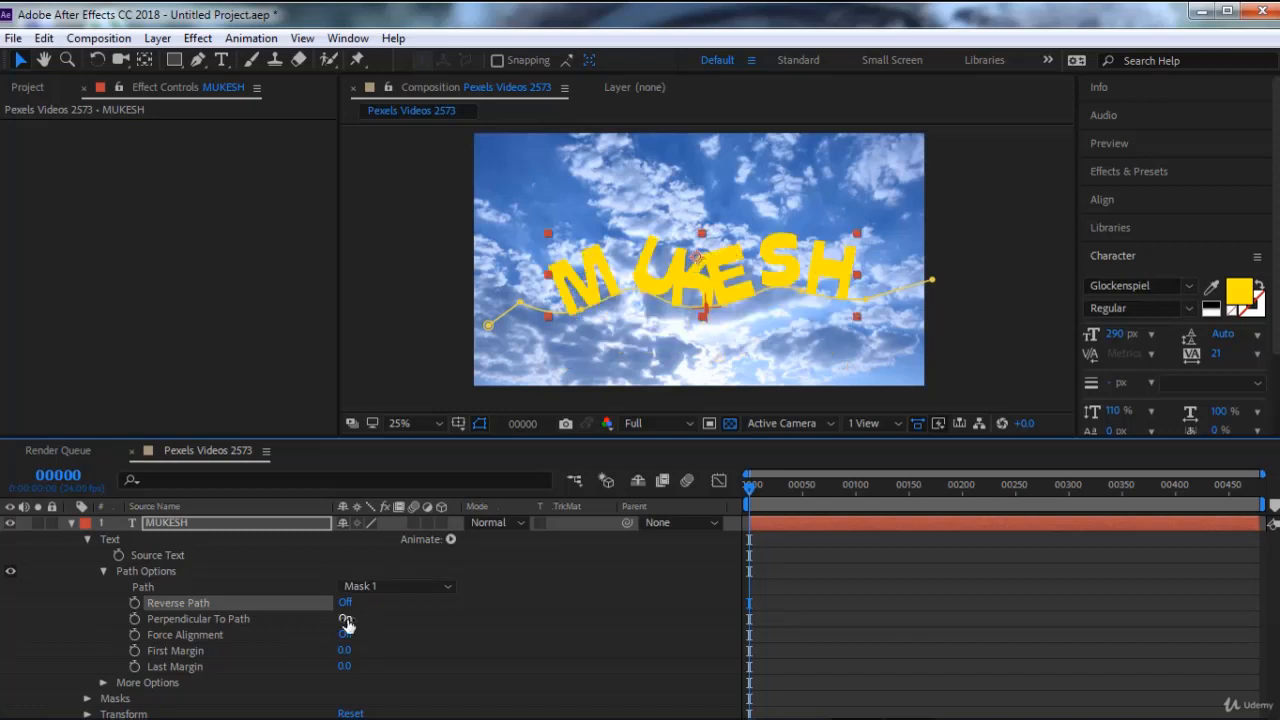
Turn off Perpendicular To Path for the text and test Force Alignment, leaving it off
{"action": "left_click", "coordinate": [345, 619]}
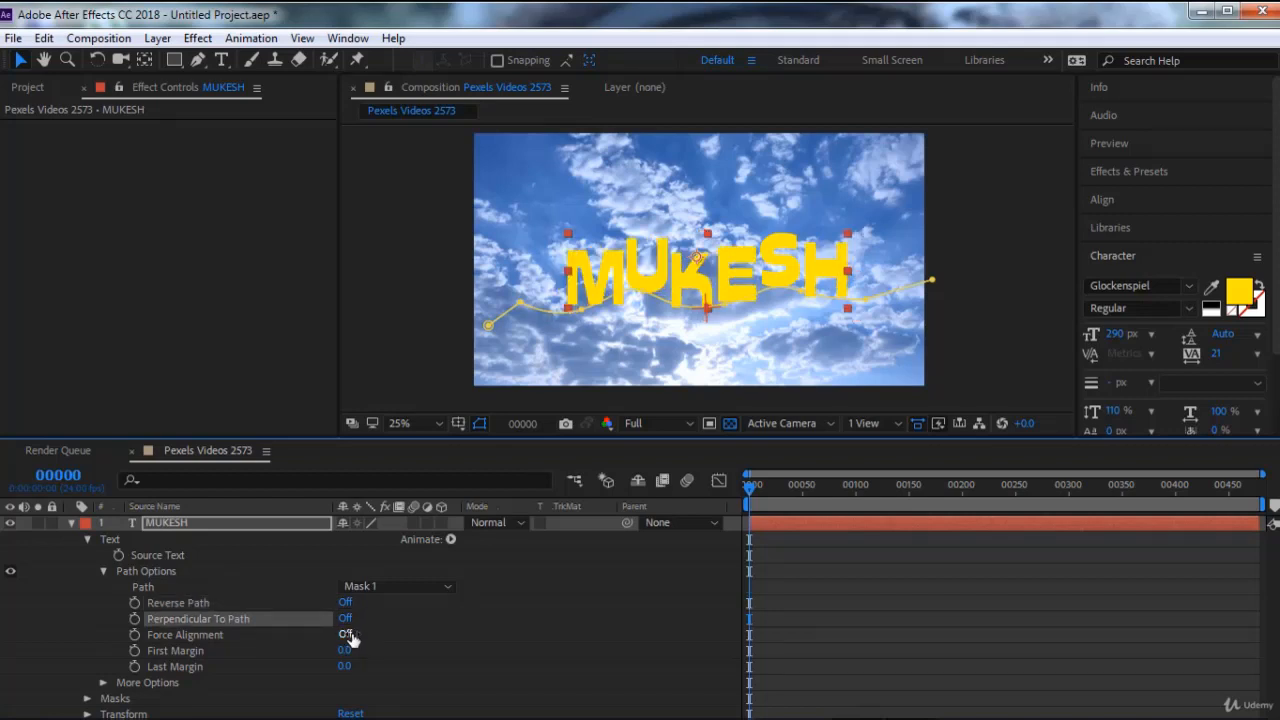
{"action": "left_click", "coordinate": [346, 634]}
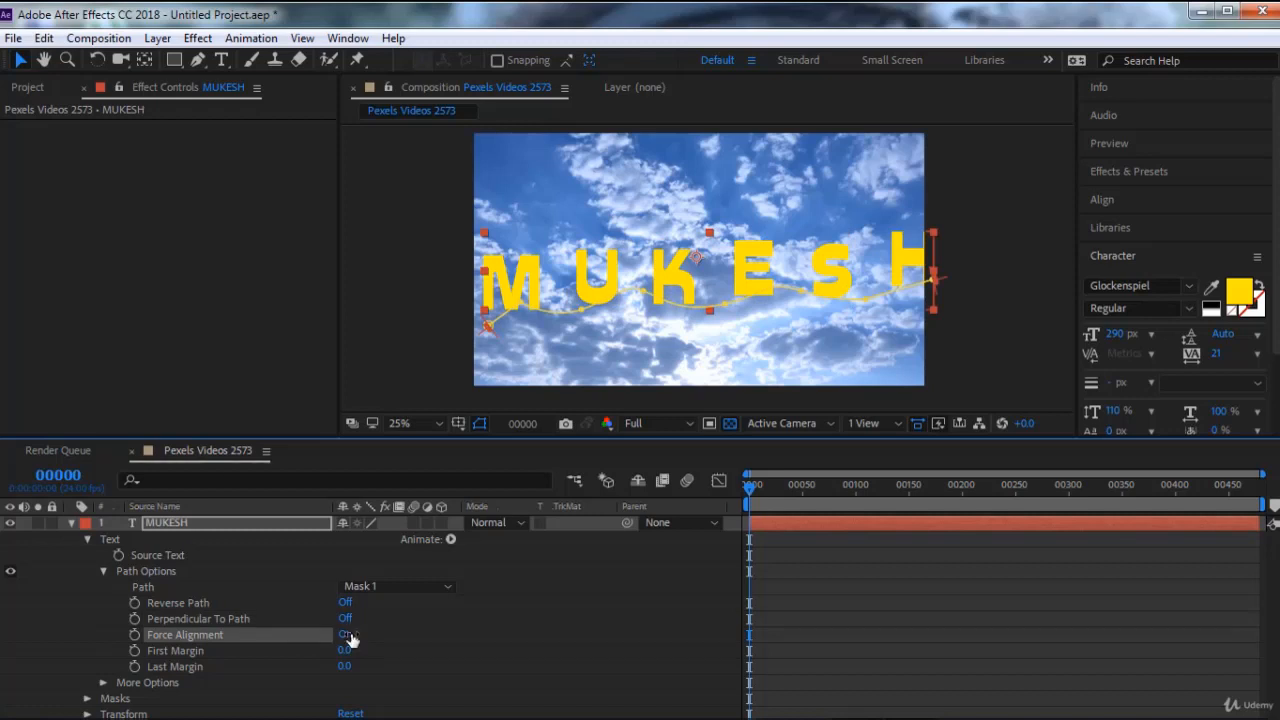
{"action": "left_click", "coordinate": [346, 634]}
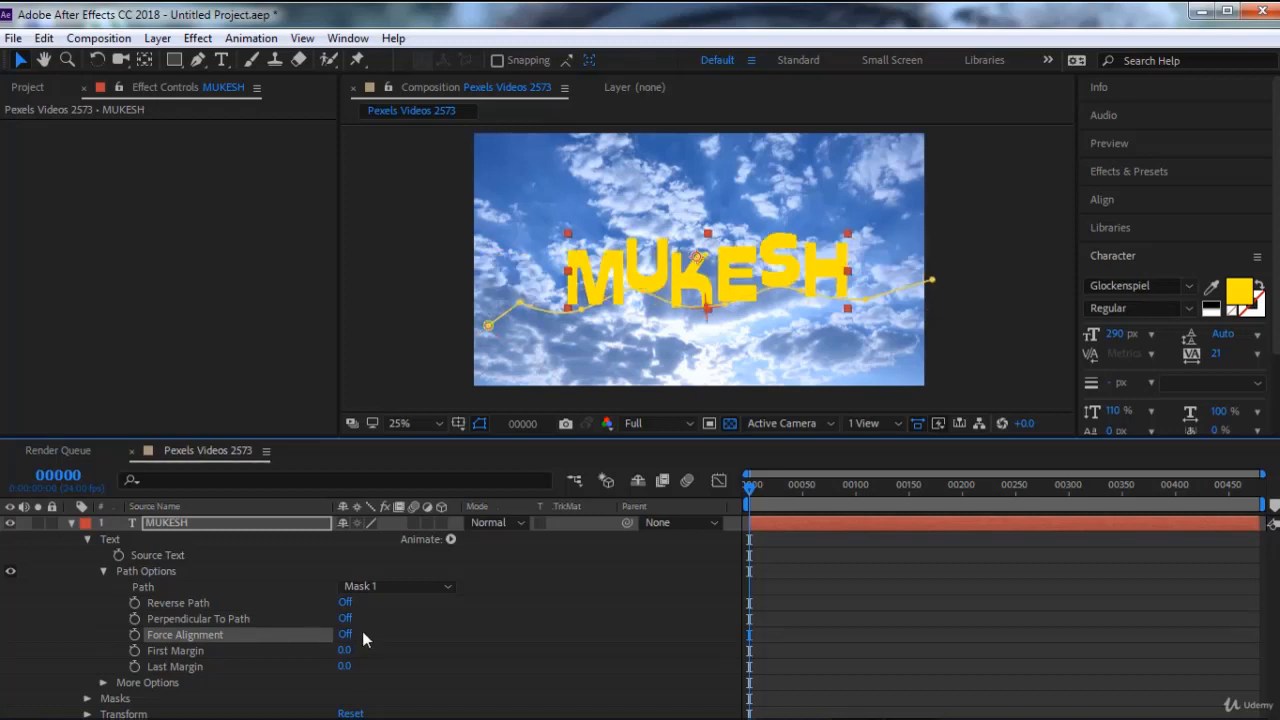
{"action": "left_click", "coordinate": [345, 634]}
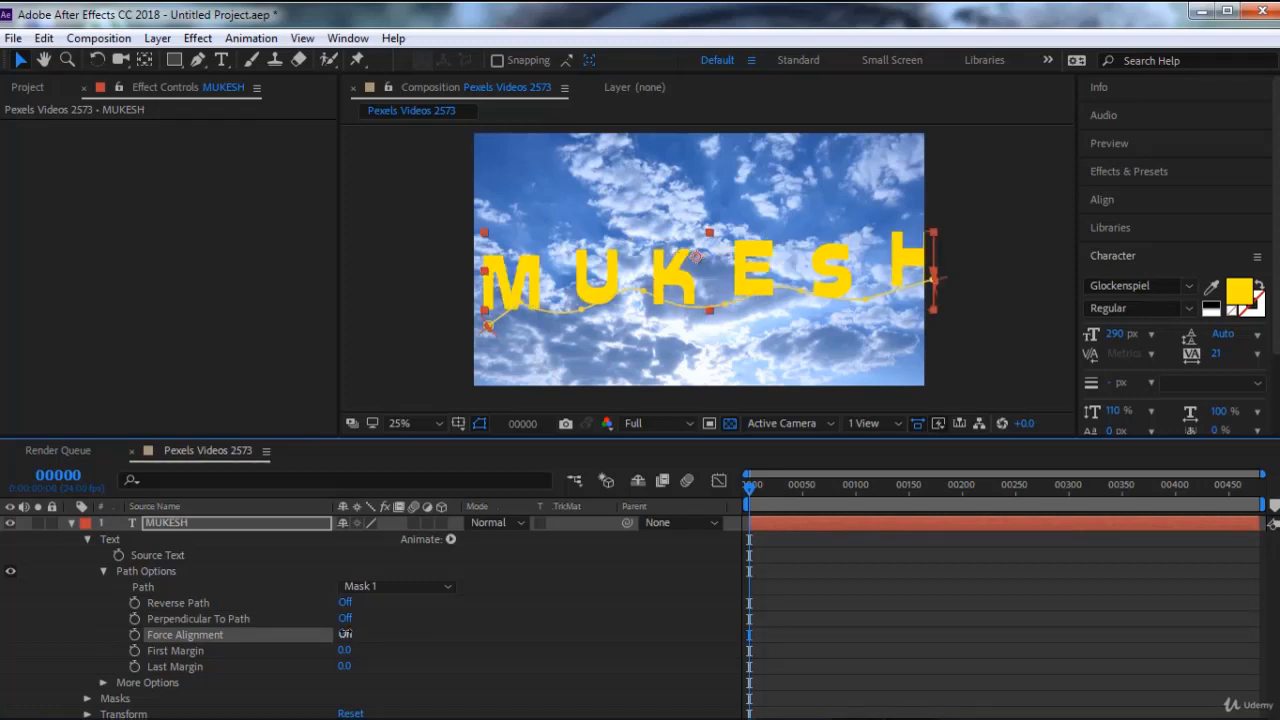
{"action": "left_click", "coordinate": [345, 634]}
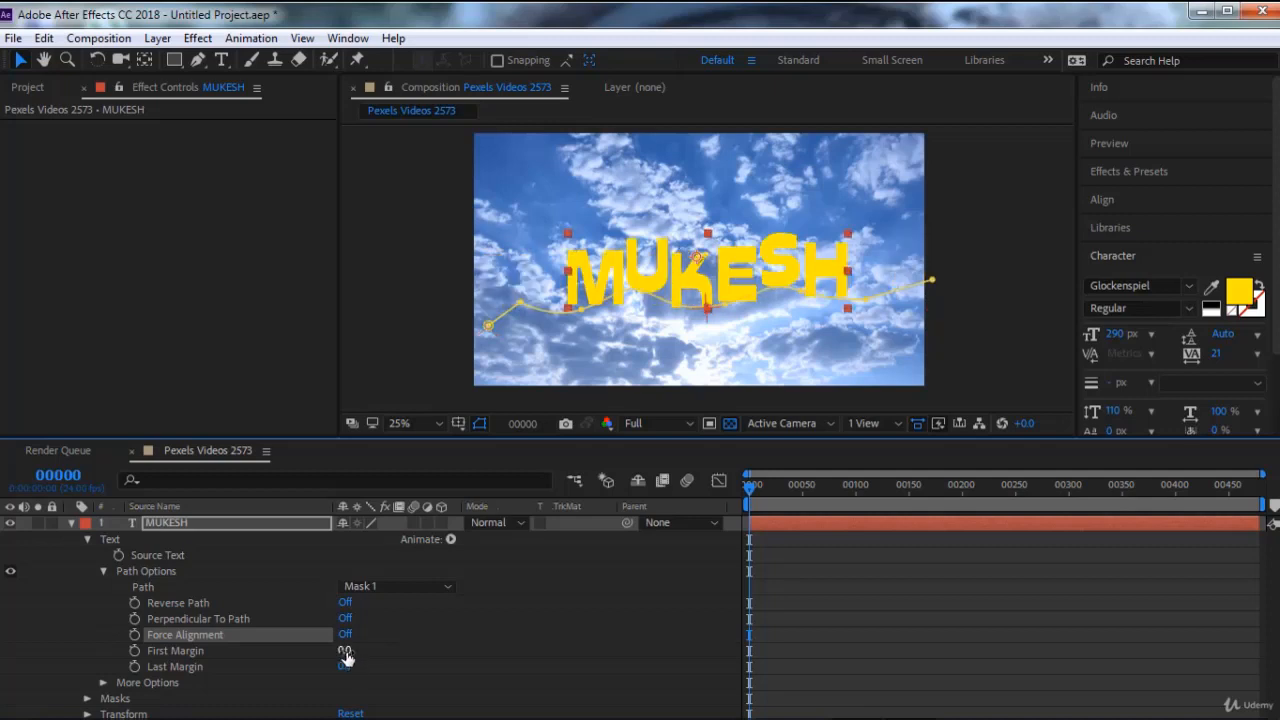
Slide the text back along its path by setting First Margin to -1054
{"action": "left_click_drag", "start_coordinate": [345, 652], "coordinate": [20, 656]}
{"action": "left_click_drag", "start_coordinate": [352, 652], "coordinate": [60, 657]}
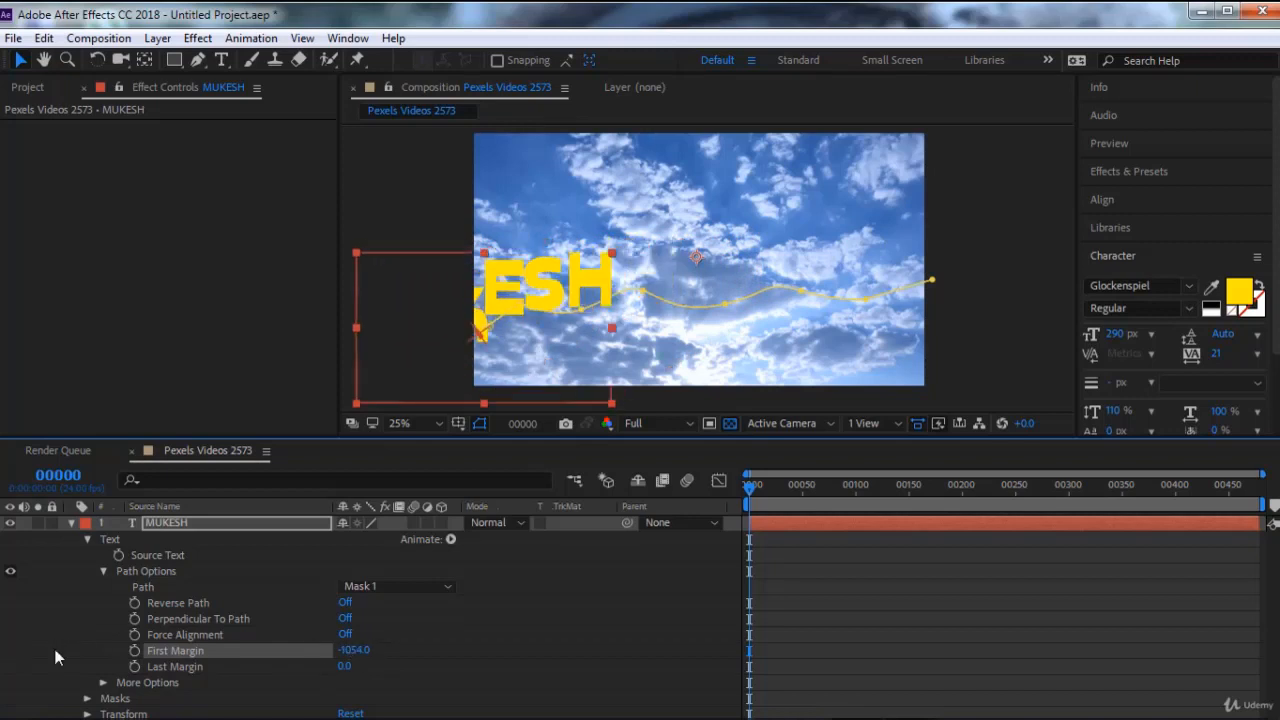
Move the text off the end of its path by setting First Margin to 1613, and add a starting keyframe at frame 0
{"action": "left_click_drag", "start_coordinate": [368, 652], "coordinate": [765, 650]}
{"action": "left_click_drag", "start_coordinate": [350, 652], "coordinate": [965, 660]}
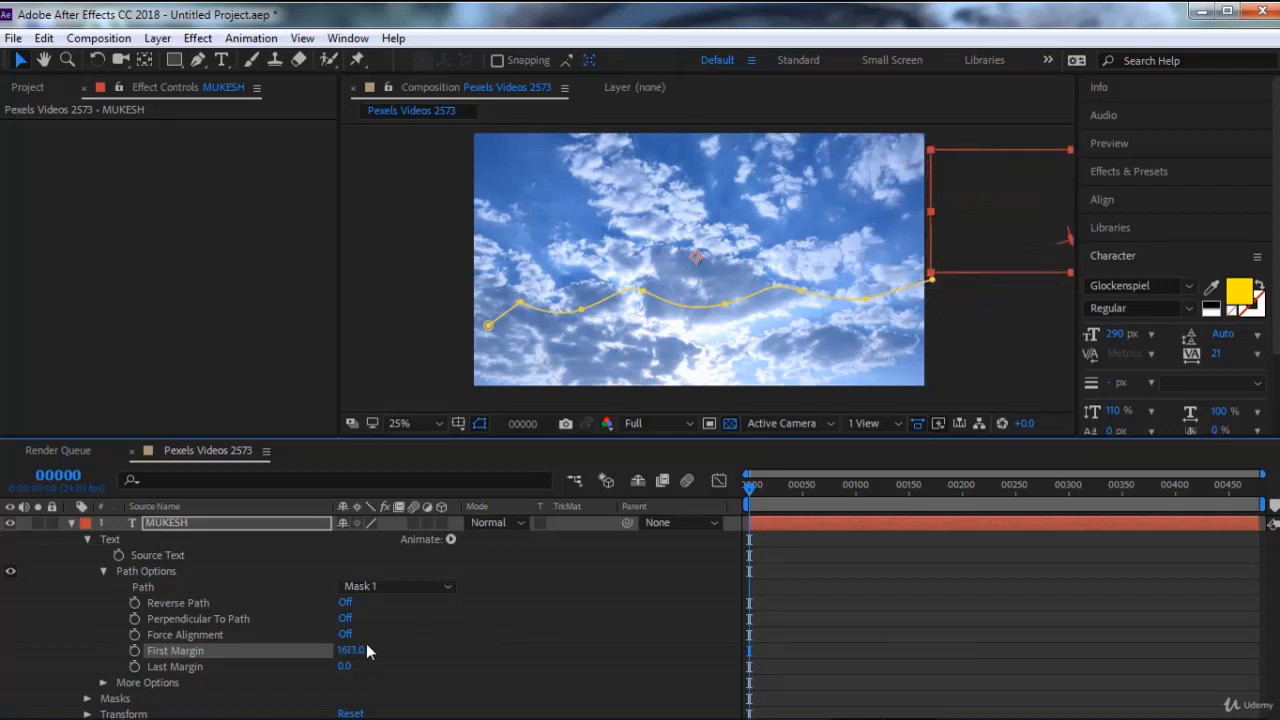
{"action": "left_click", "coordinate": [135, 651]}
At frame 99, keyframe First Margin at -1808 so the text exits past the beginning of the path
{"action": "left_click_drag", "start_coordinate": [763, 489], "coordinate": [853, 489]}
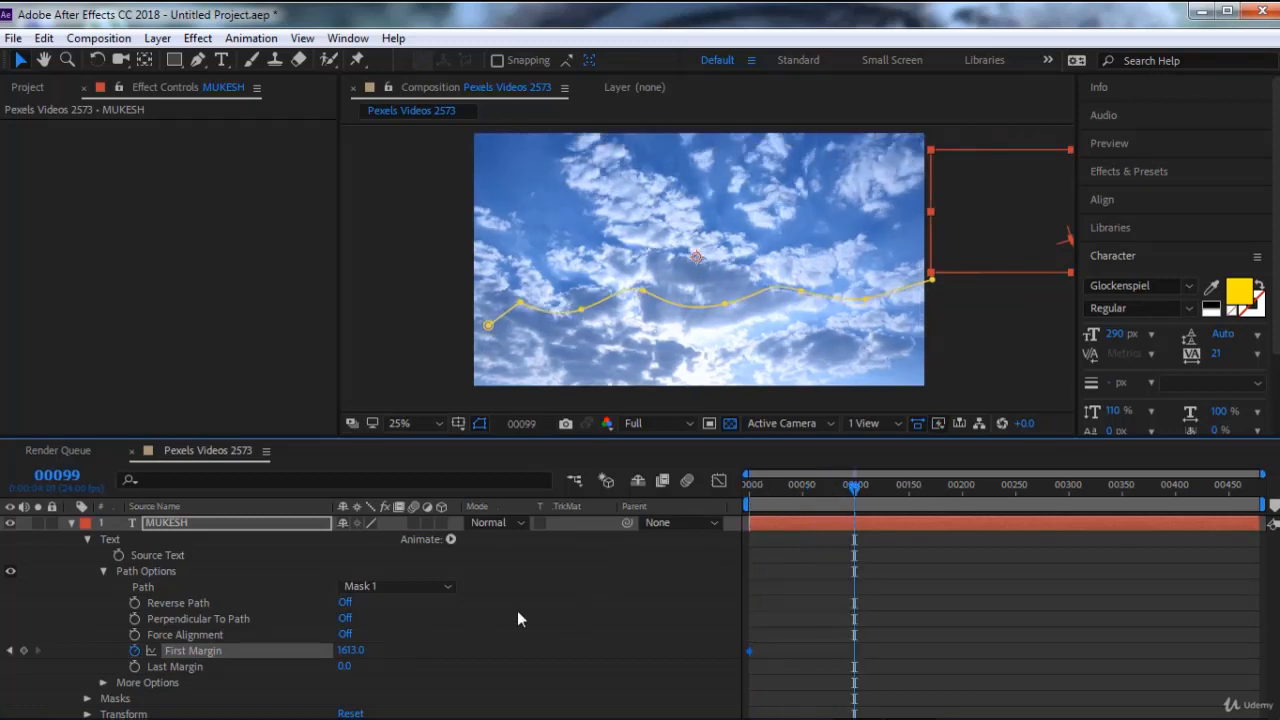
{"action": "left_click", "coordinate": [350, 651]}
{"action": "type", "text": "0"}
{"action": "key", "text": "Return"}
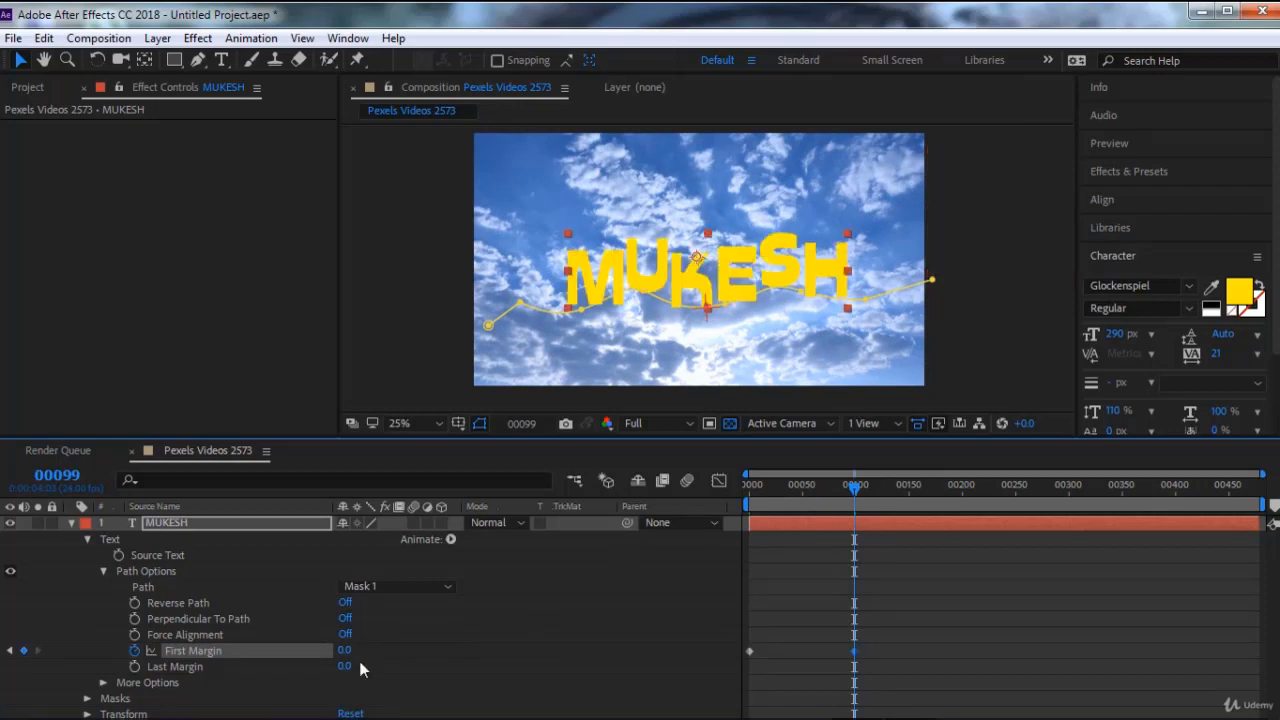
{"action": "left_click_drag", "start_coordinate": [347, 655], "coordinate": [229, 663]}
{"action": "left_click_drag", "start_coordinate": [343, 662], "coordinate": [232, 655]}
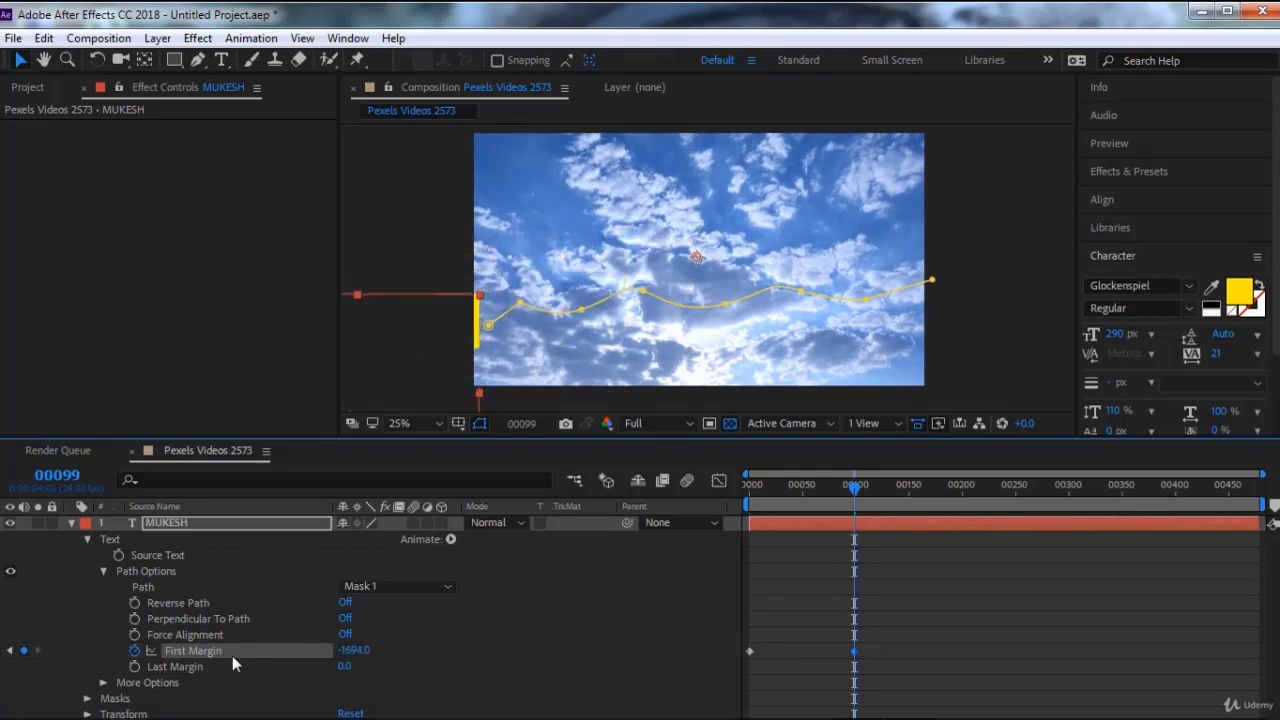
{"action": "left_click_drag", "start_coordinate": [347, 655], "coordinate": [307, 656]}
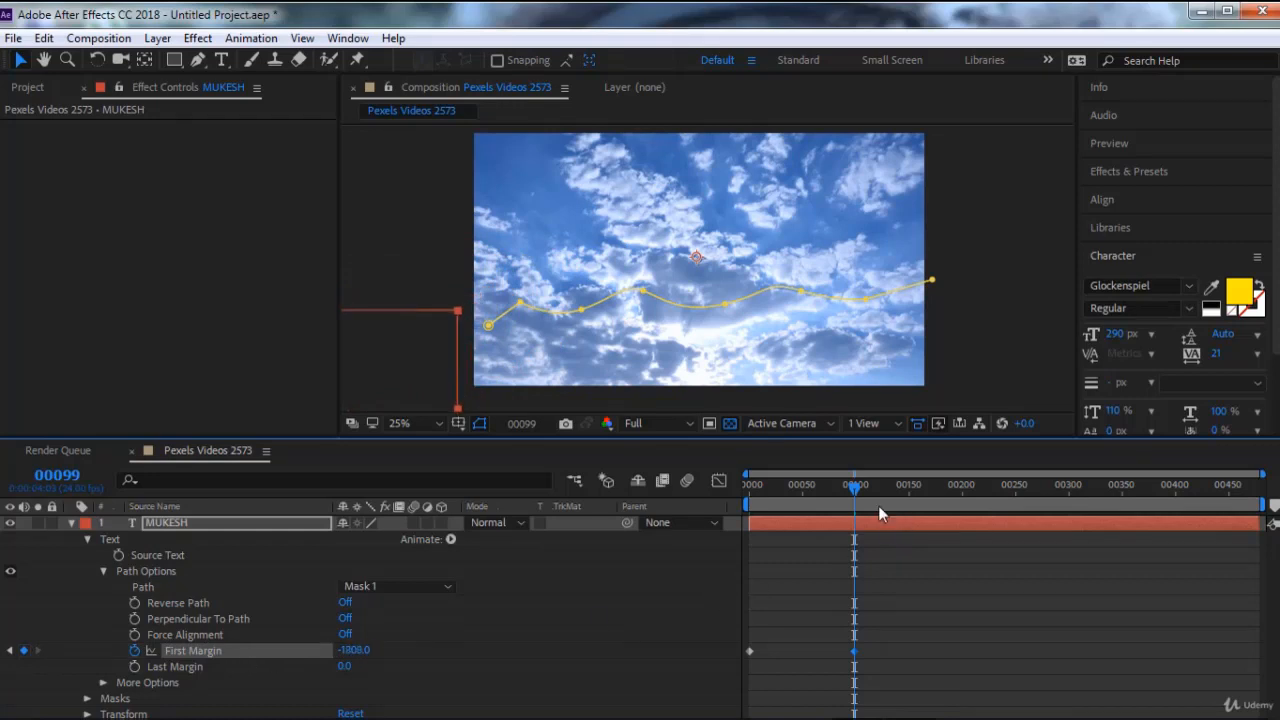
End the work area at frame 99 and preview the path animation from frame 0
{"action": "key", "text": "n"}
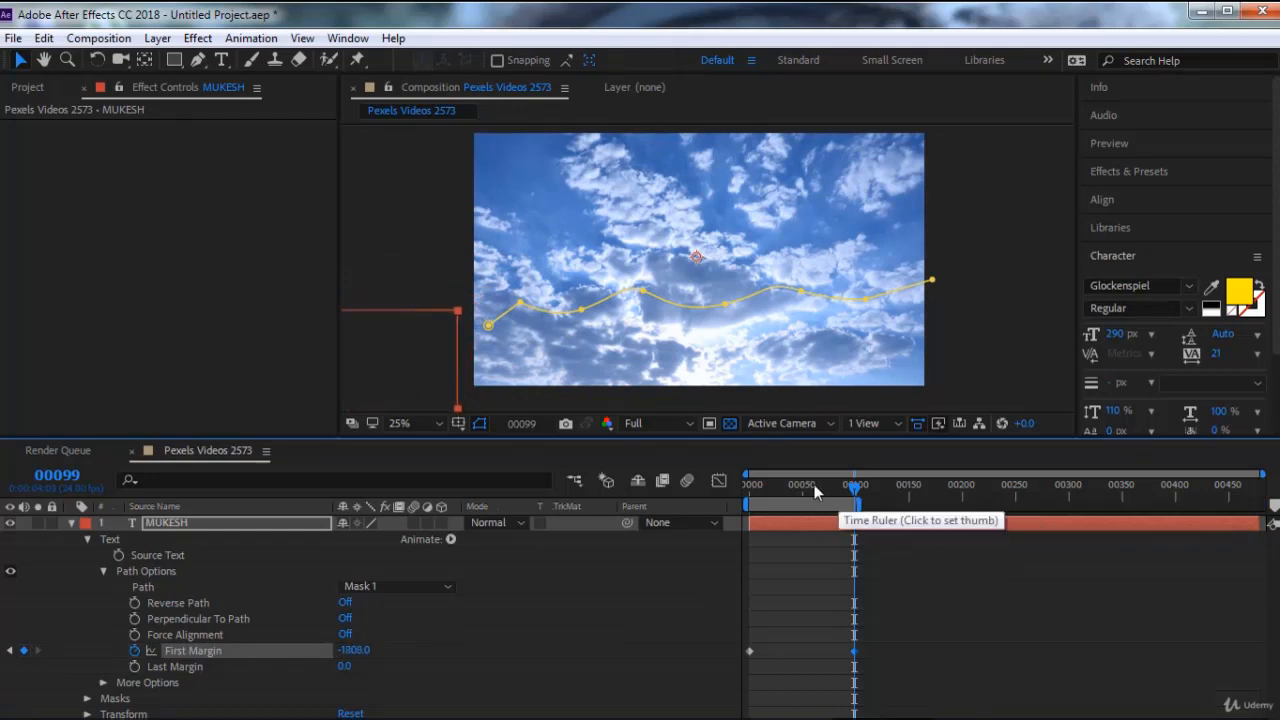
{"action": "left_click", "coordinate": [764, 487]}
{"action": "left_click_drag", "start_coordinate": [764, 489], "coordinate": [749, 489]}
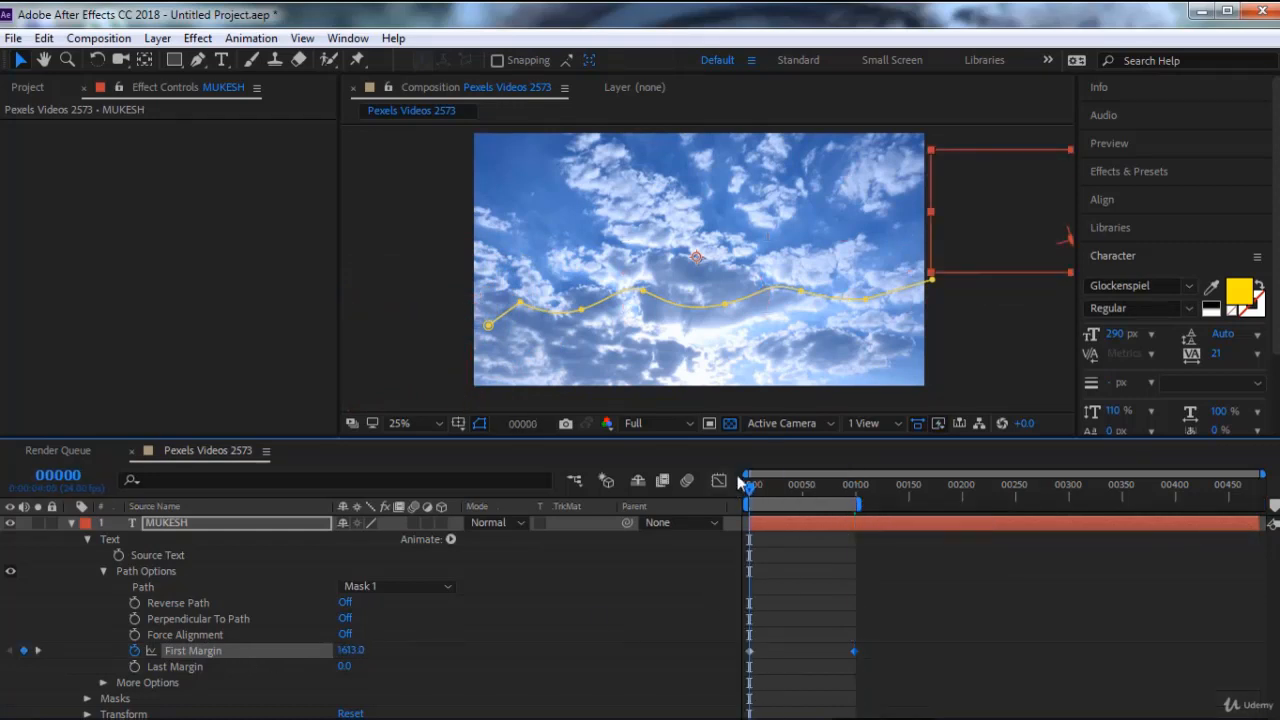
{"action": "key", "text": "space"}
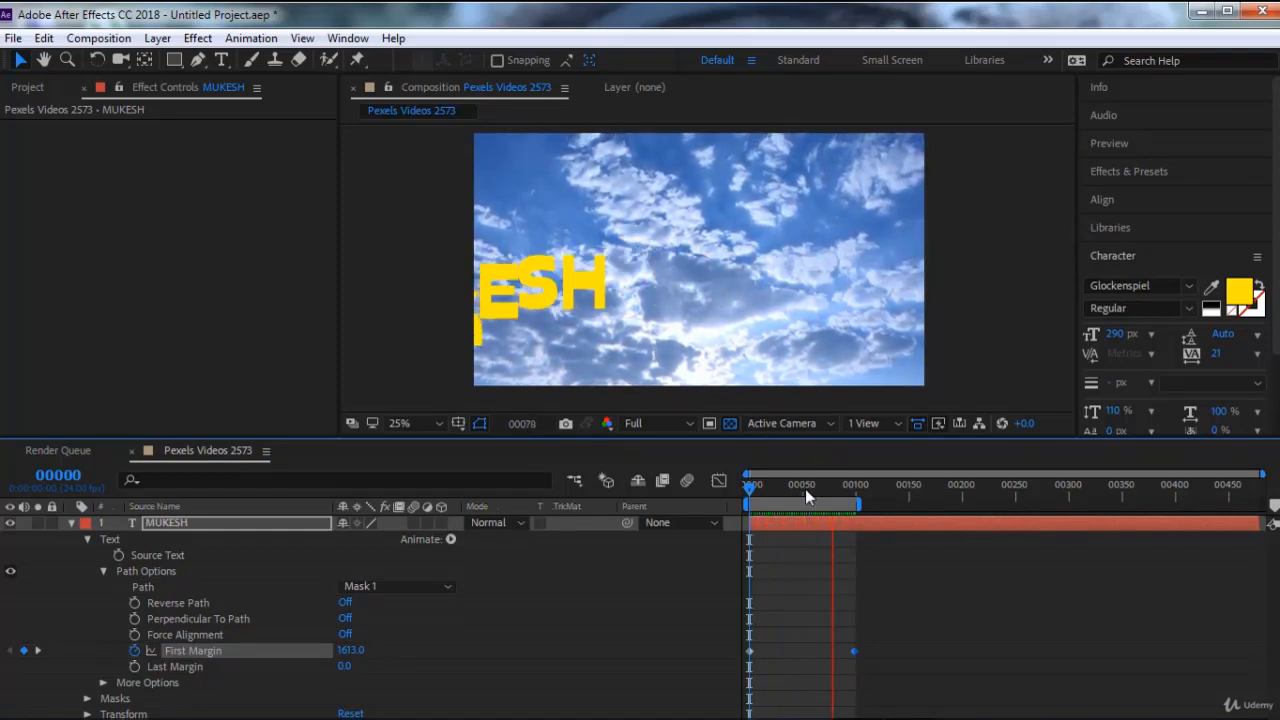
Park the playhead at frame 49, delete the animated text layer and select the sky video layer
{"action": "mouse_move", "coordinate": [805, 489]}
{"action": "left_mouse_down"}
{"action": "mouse_move", "coordinate": [825, 488]}
{"action": "mouse_move", "coordinate": [778, 486]}
{"action": "mouse_move", "coordinate": [801, 486]}
{"action": "left_mouse_up"}
{"action": "left_click", "coordinate": [268, 524]}
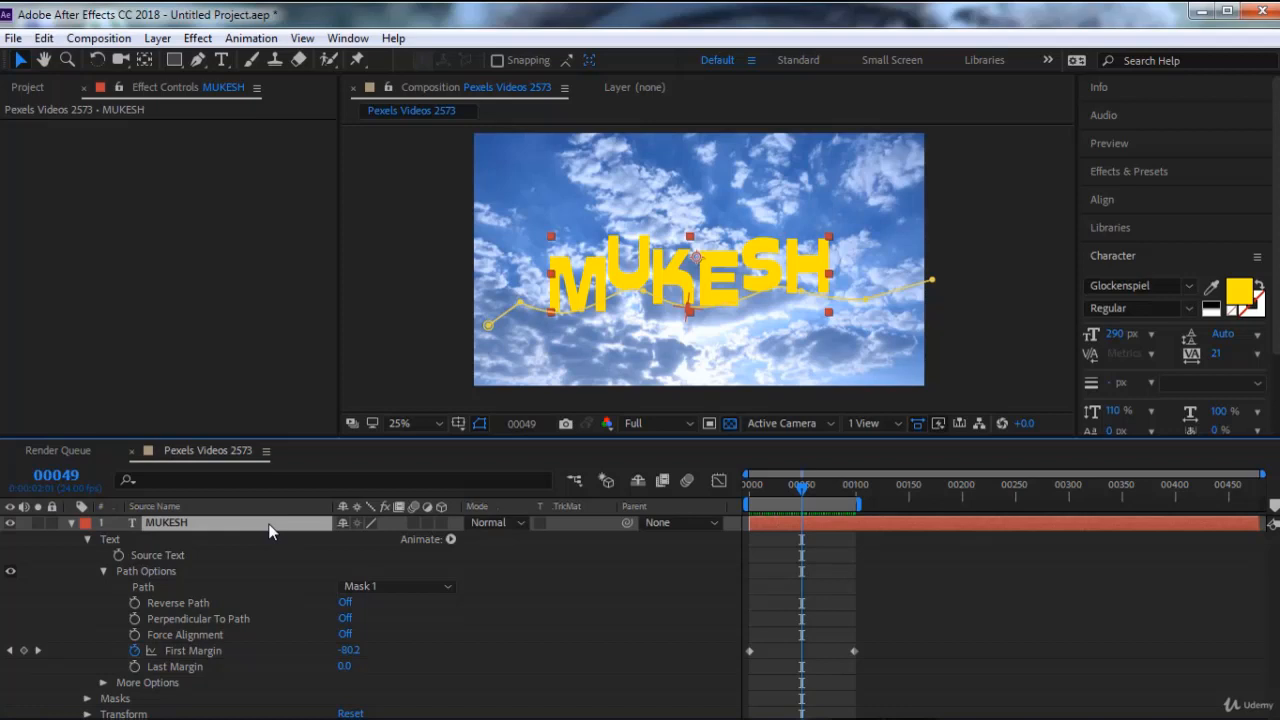
{"action": "key", "text": "Delete"}
{"action": "left_click", "coordinate": [268, 523]}
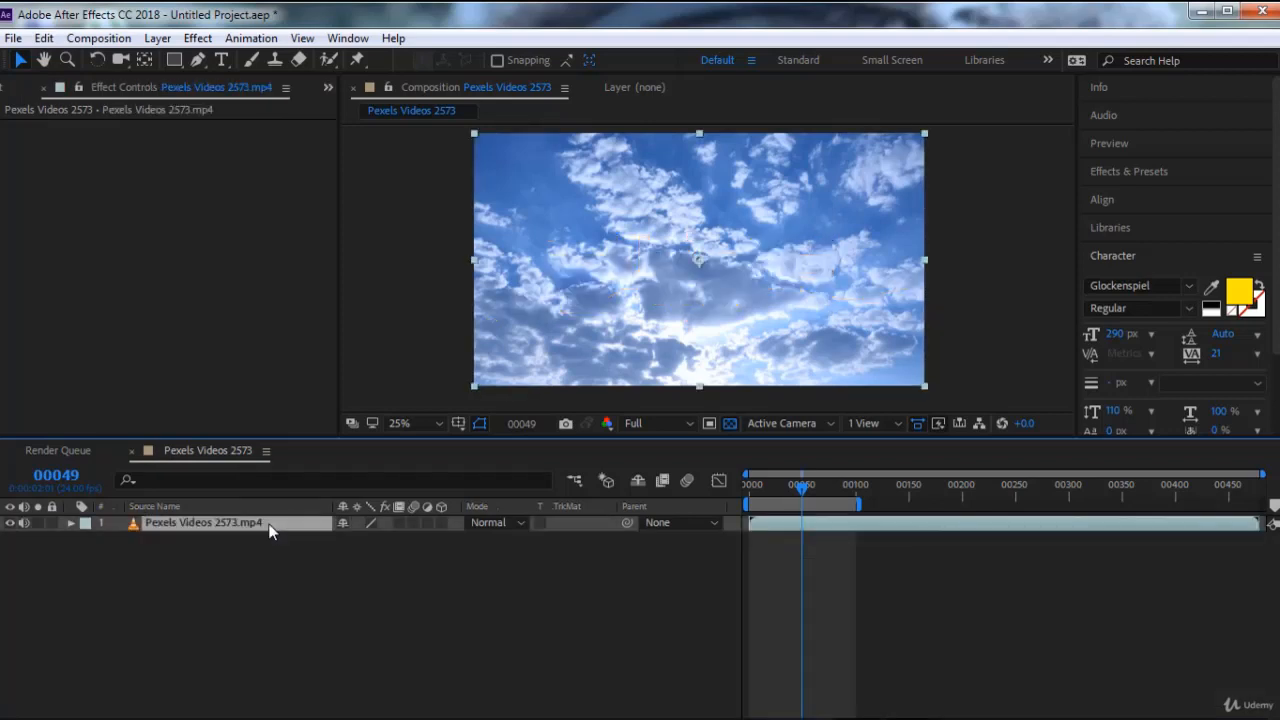
Apply the Obsolete effect Reduce Interlace Flicker to the sky video, with the clouds enlarged for close inspection
{"action": "left_click", "coordinate": [1108, 173]}
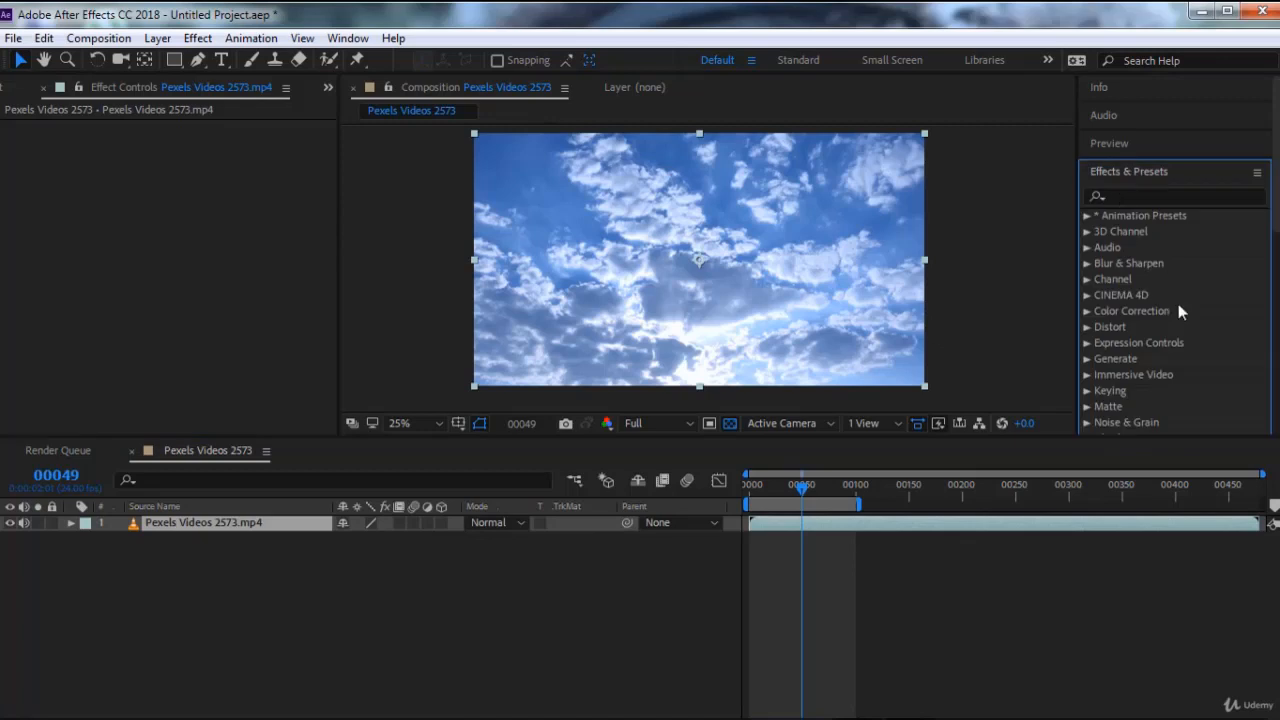
{"action": "scroll", "coordinate": [1145, 350], "scroll_direction": "down", "scroll_amount": 6}
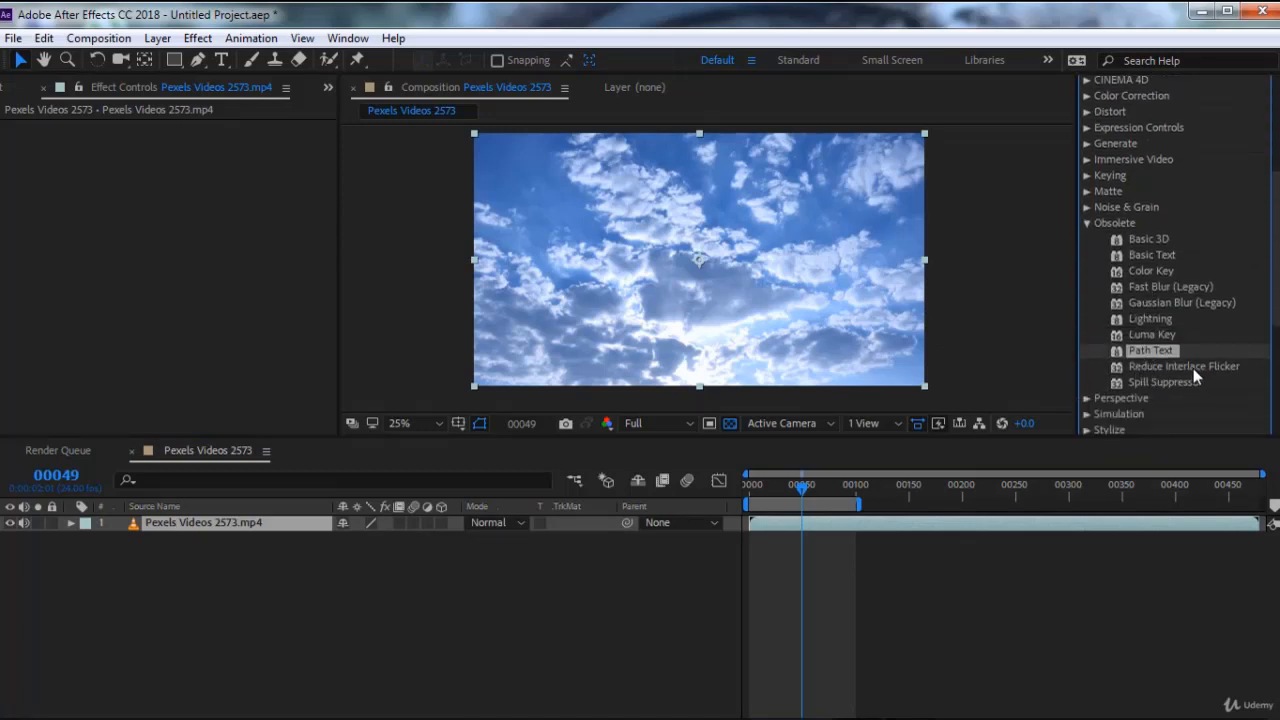
{"action": "scroll", "coordinate": [768, 269], "scroll_direction": "up", "scroll_amount": 6}
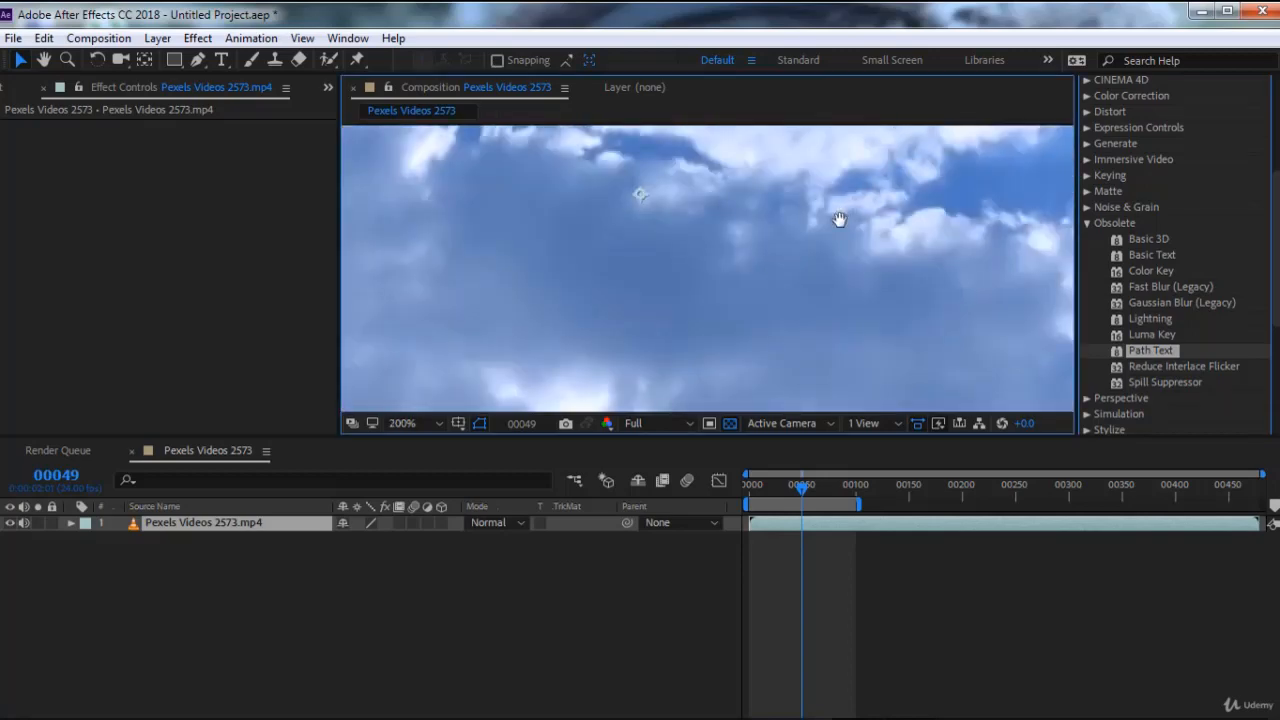
{"action": "left_click_drag", "start_coordinate": [840, 219], "coordinate": [799, 261]}
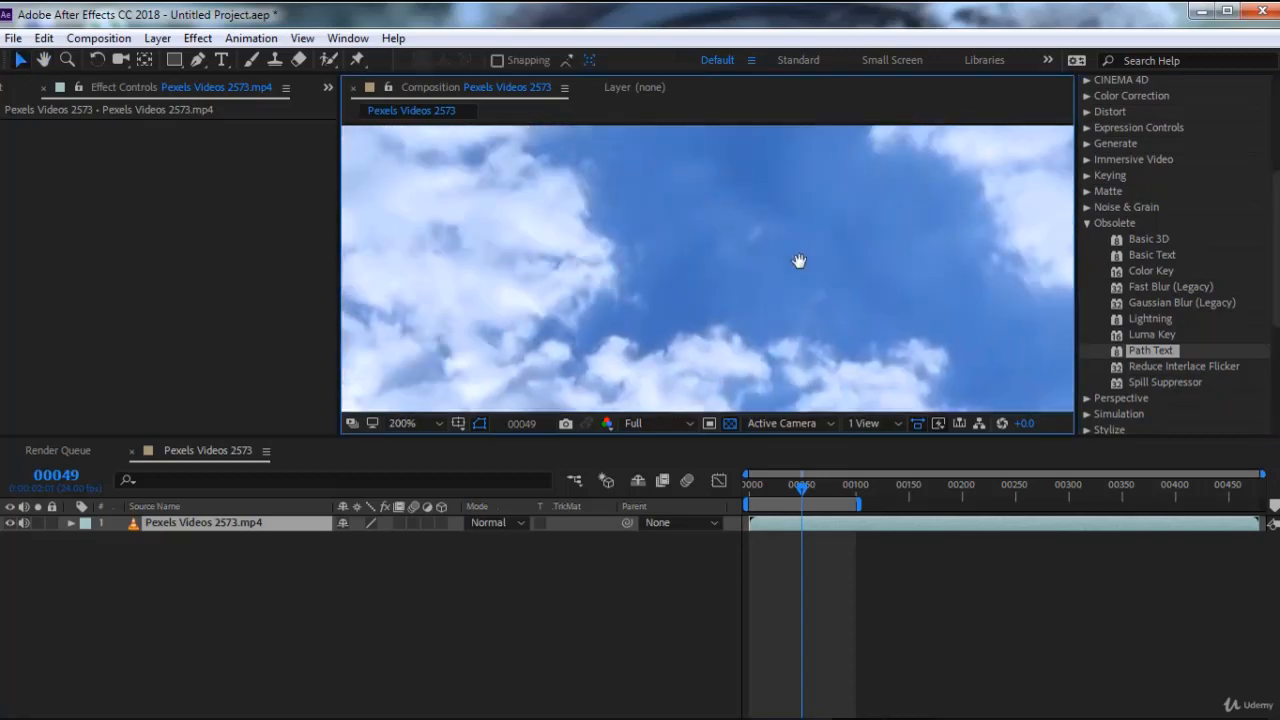
{"action": "left_click_drag", "start_coordinate": [666, 271], "coordinate": [994, 266]}
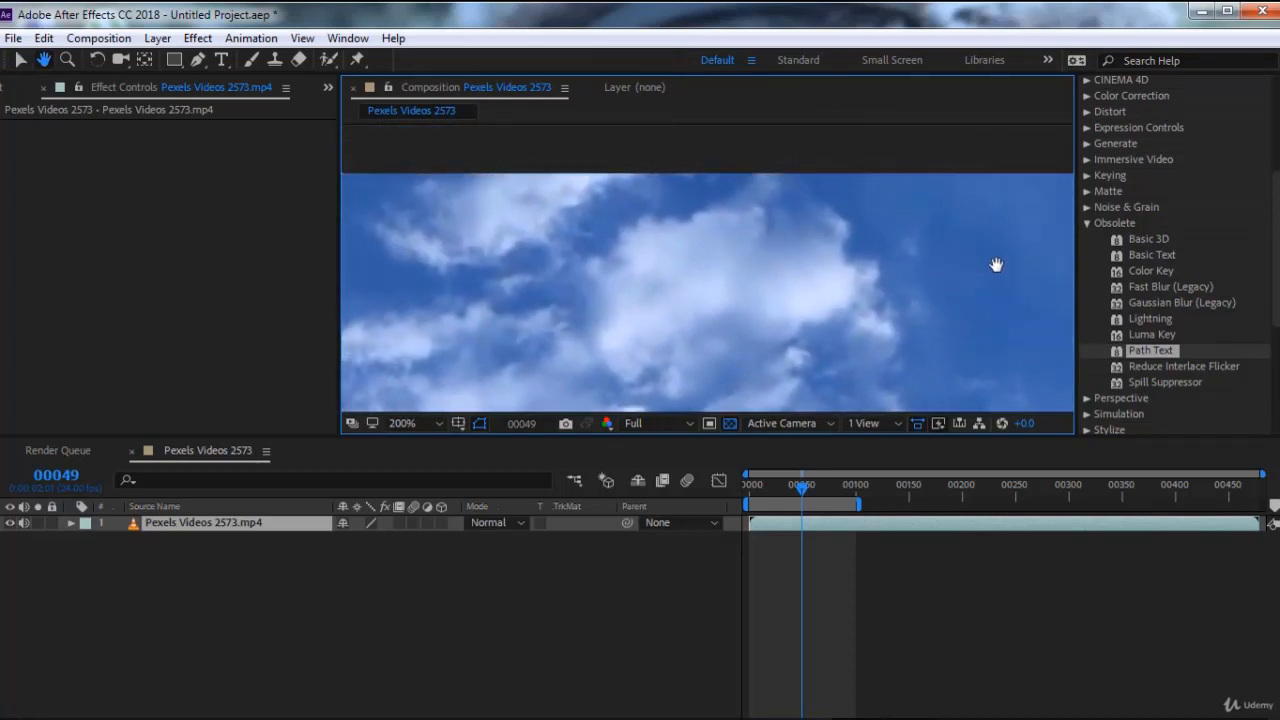
{"action": "left_click", "coordinate": [1168, 368]}
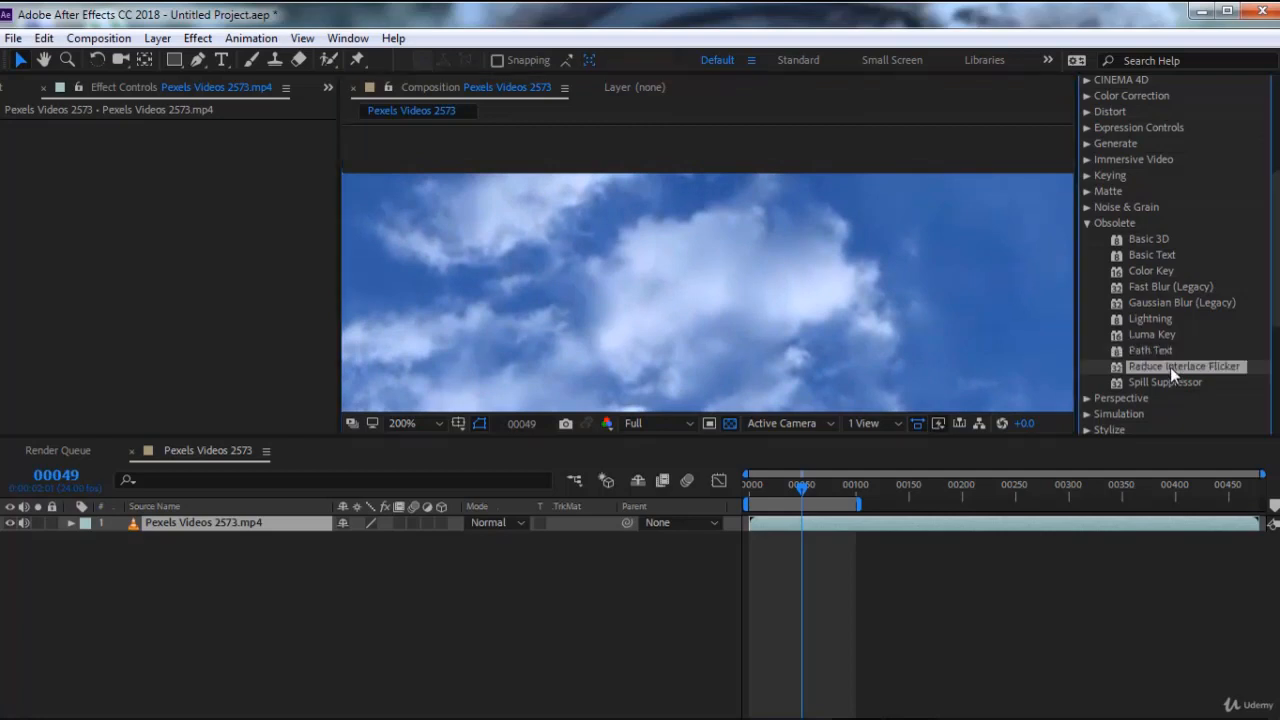
{"action": "double_click", "coordinate": [1170, 367]}
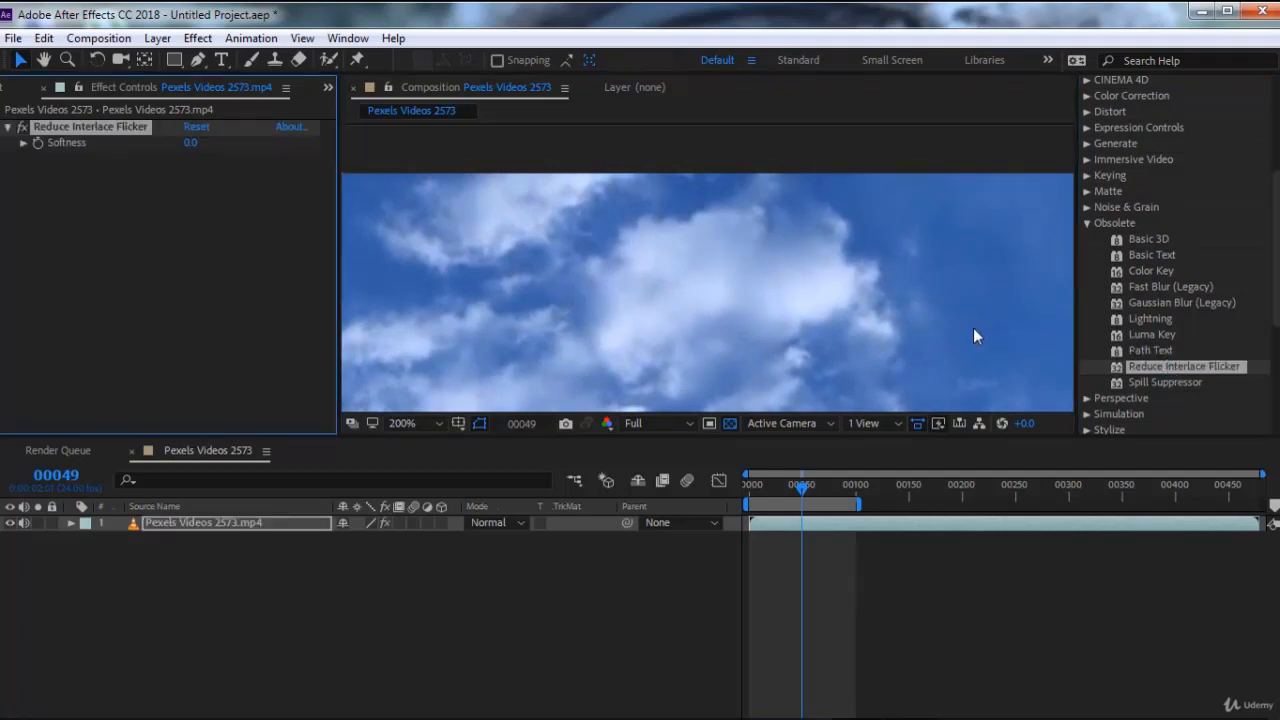
Set Reduce Interlace Flicker's Softness to 0.5, inspect the cloud edges up close, and raise Softness to 1.3
{"action": "scroll", "coordinate": [901, 275], "scroll_direction": "up", "scroll_amount": 3}
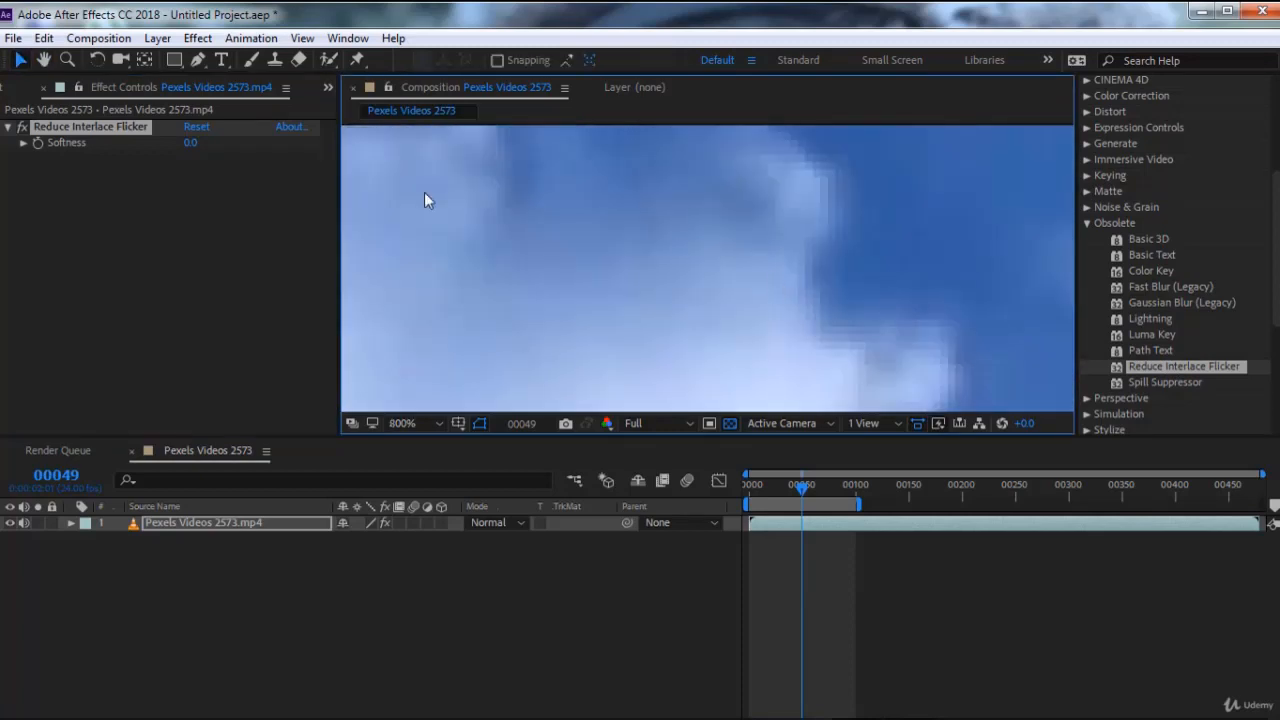
{"action": "left_click_drag", "start_coordinate": [190, 147], "coordinate": [237, 148]}
{"action": "scroll", "coordinate": [627, 266], "scroll_direction": "down", "scroll_amount": 3}
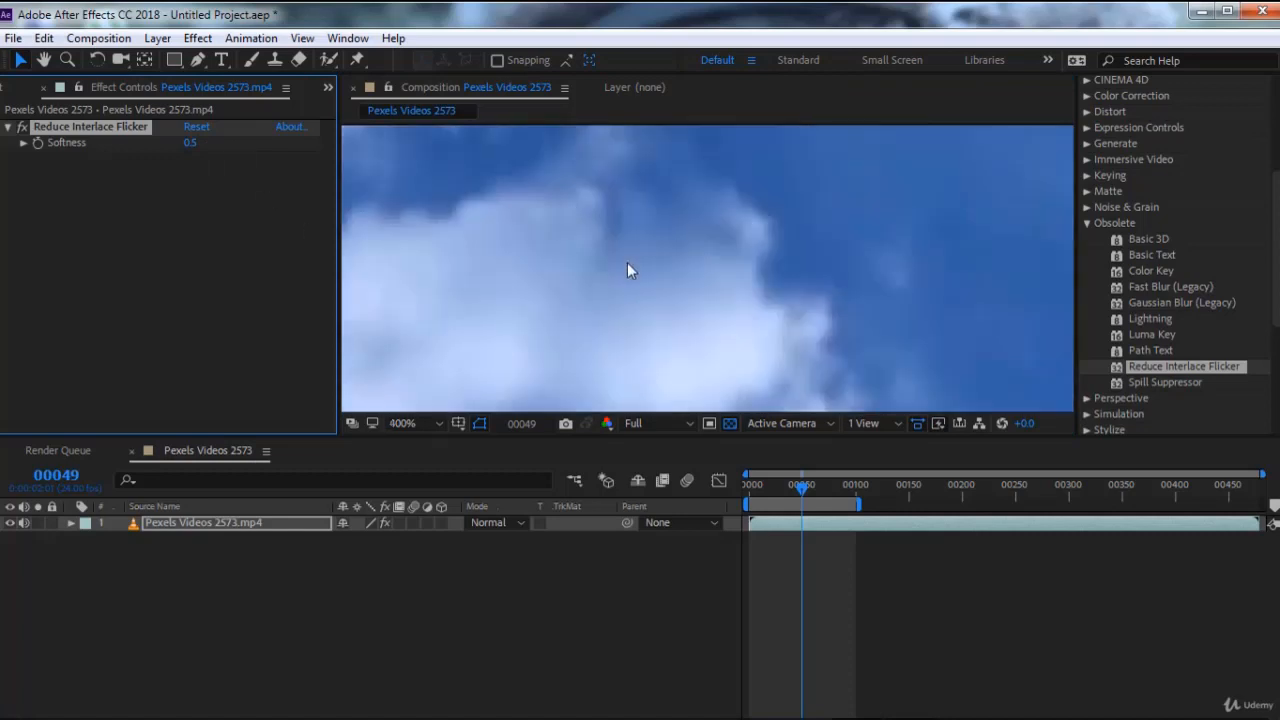
{"action": "scroll", "coordinate": [628, 266], "scroll_direction": "up", "scroll_amount": 1}
{"action": "scroll", "coordinate": [628, 266], "scroll_direction": "down", "scroll_amount": 3}
{"action": "scroll", "coordinate": [627, 262], "scroll_direction": "up", "scroll_amount": 2}
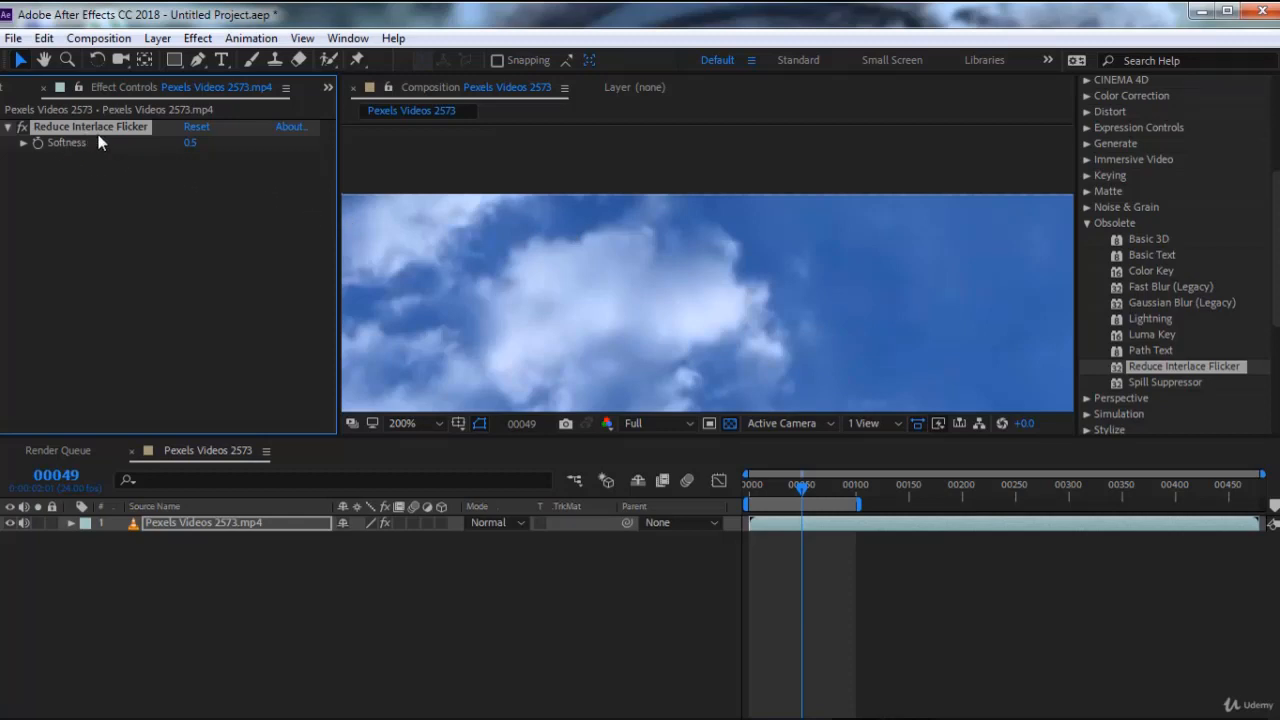
{"action": "left_click_drag", "start_coordinate": [190, 143], "coordinate": [276, 149]}
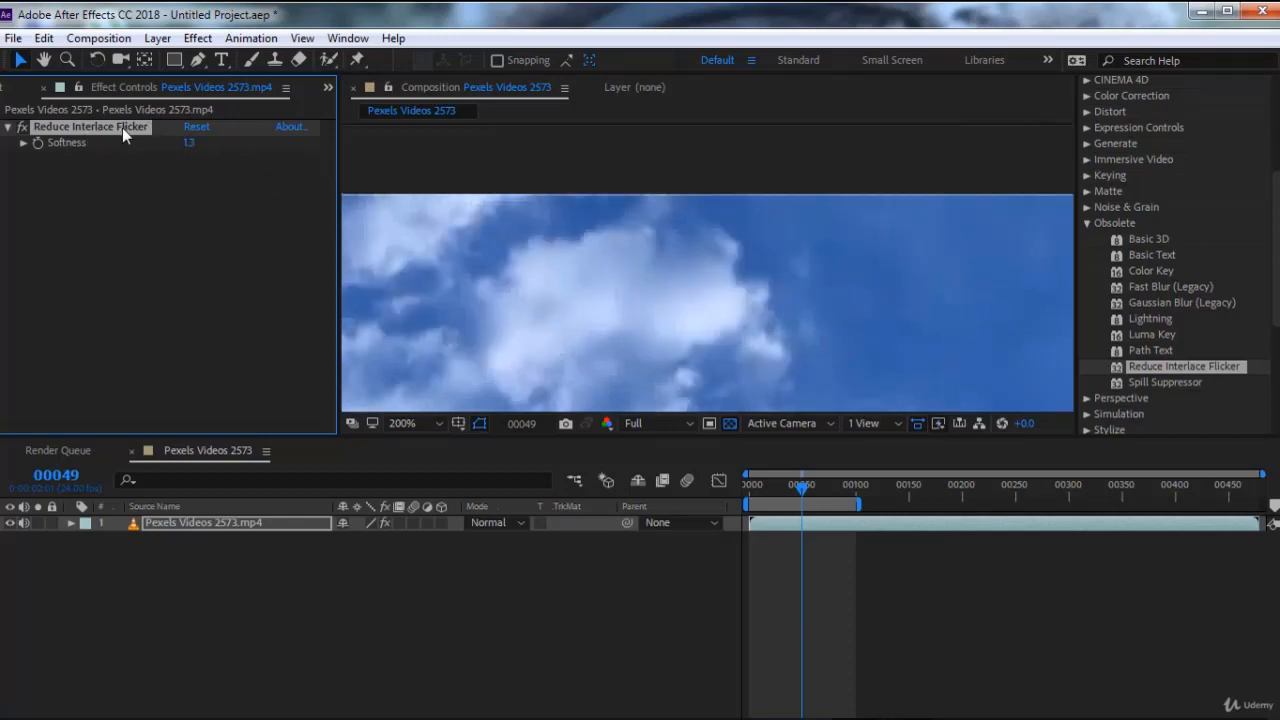
Replace Reduce Interlace Flicker with the Spill Suppressor effect on the sky video
{"action": "key", "text": "Delete"}
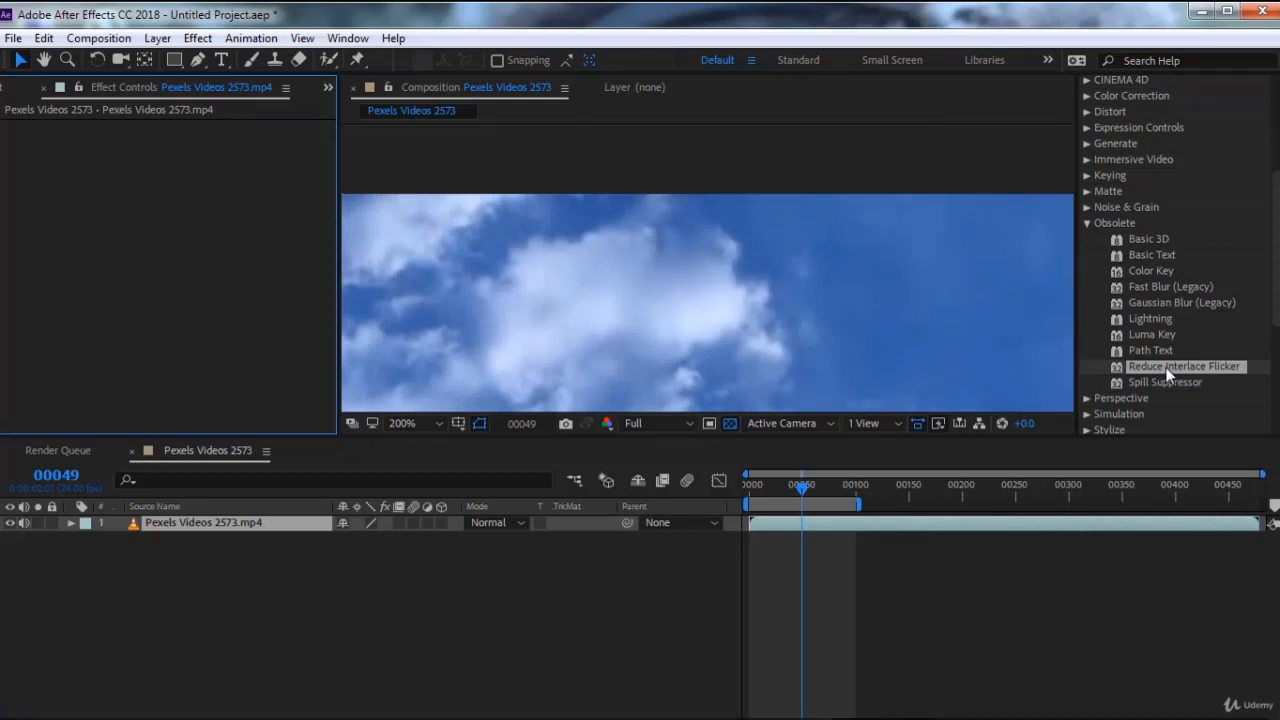
{"action": "scroll", "coordinate": [1176, 358], "scroll_direction": "down", "scroll_amount": 1}
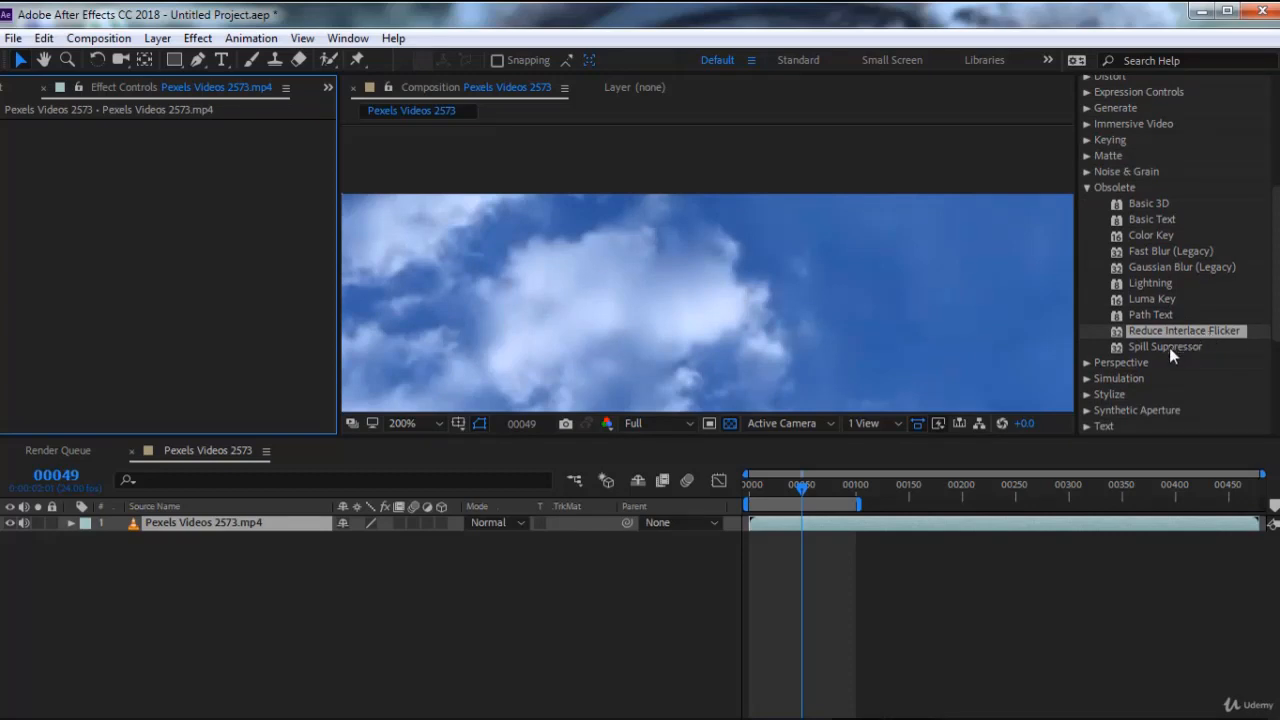
{"action": "double_click", "coordinate": [1166, 347]}
{"action": "scroll", "coordinate": [710, 268], "scroll_direction": "down", "scroll_amount": 4}
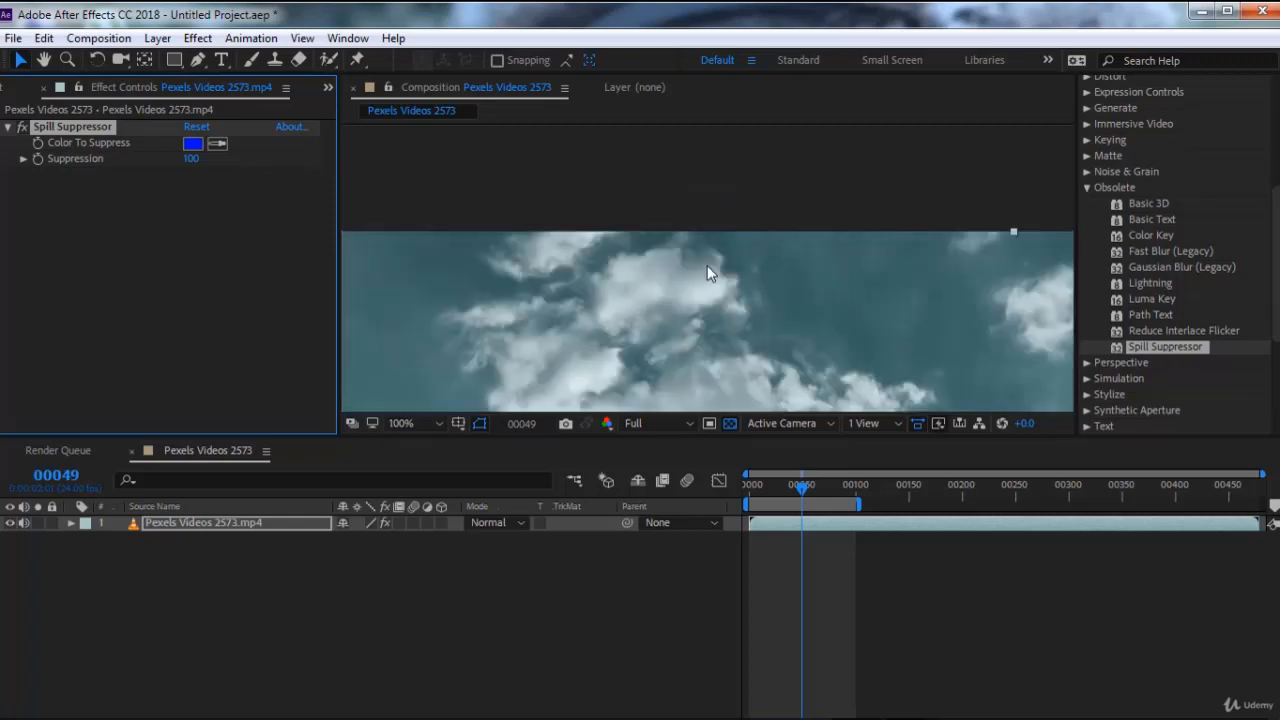
{"action": "scroll", "coordinate": [601, 202], "scroll_direction": "down", "scroll_amount": 1}
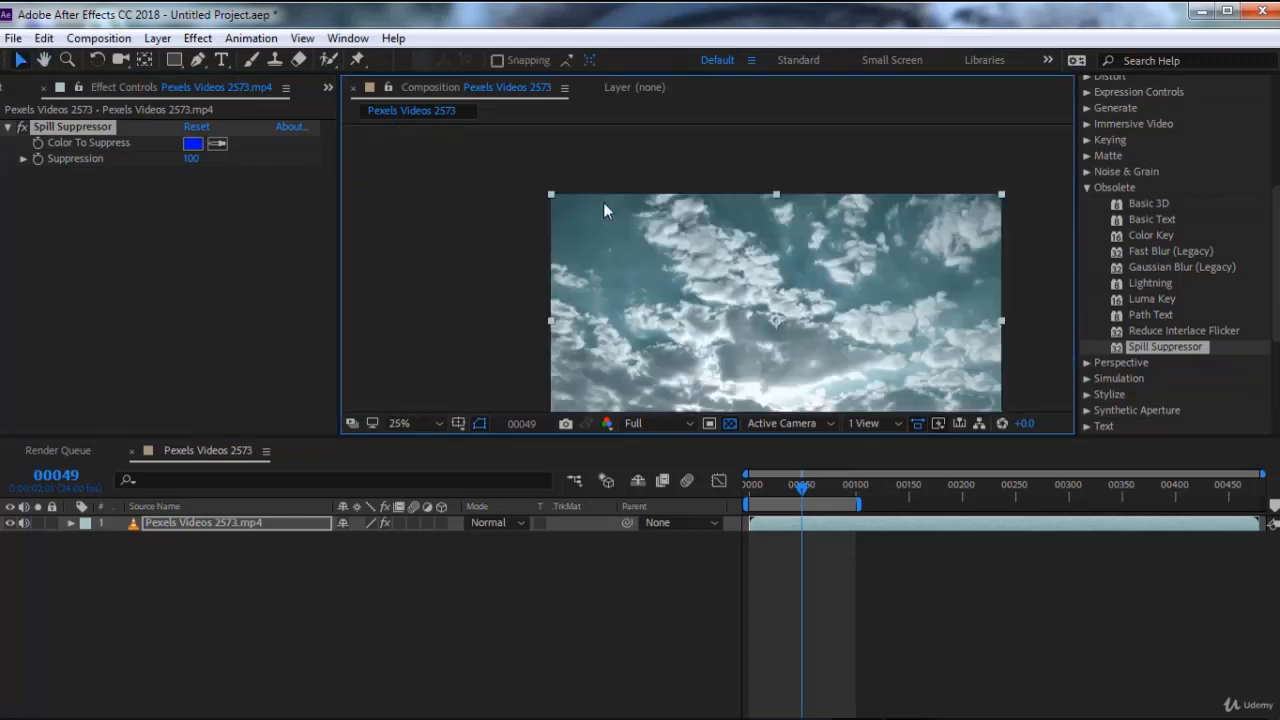
Test Spill Suppressor with a color sampled from the dark sky, and then with red as Color To Suppress
{"action": "left_click", "coordinate": [212, 147]}
{"action": "left_click", "coordinate": [593, 221]}
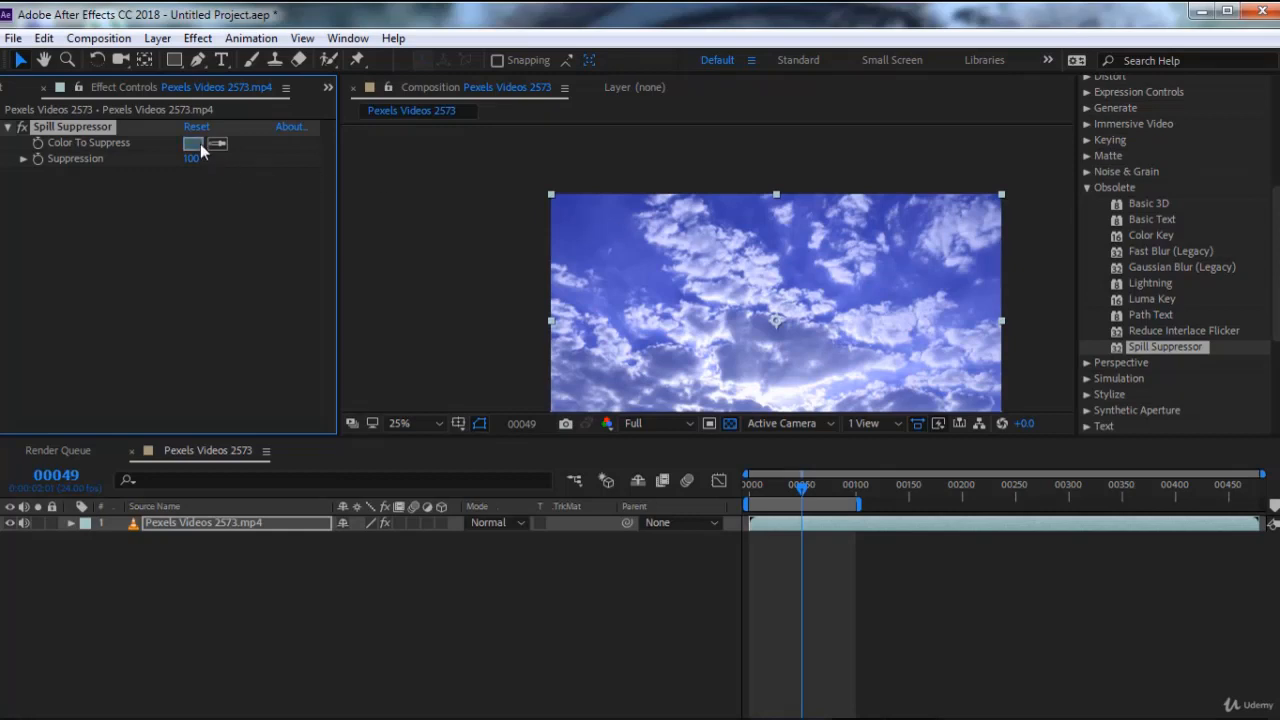
{"action": "left_click", "coordinate": [194, 143]}
{"action": "left_click_drag", "start_coordinate": [758, 428], "coordinate": [749, 412]}
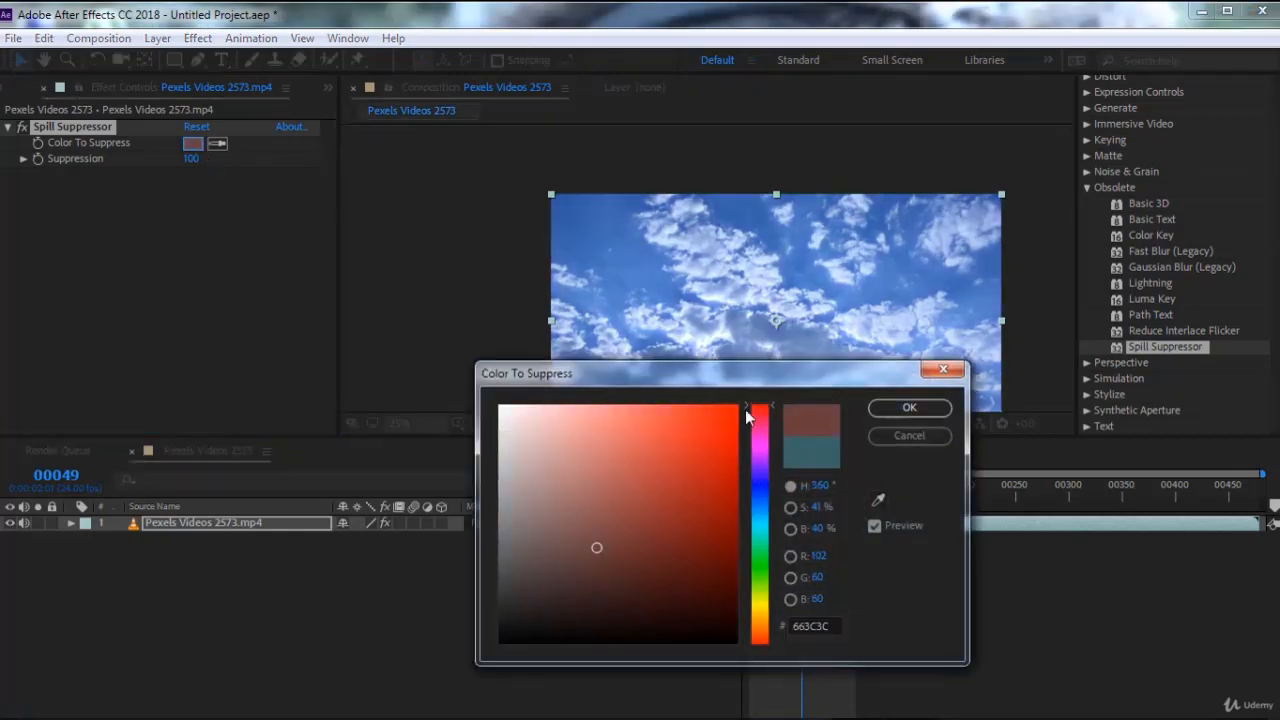
{"action": "left_click", "coordinate": [905, 407]}
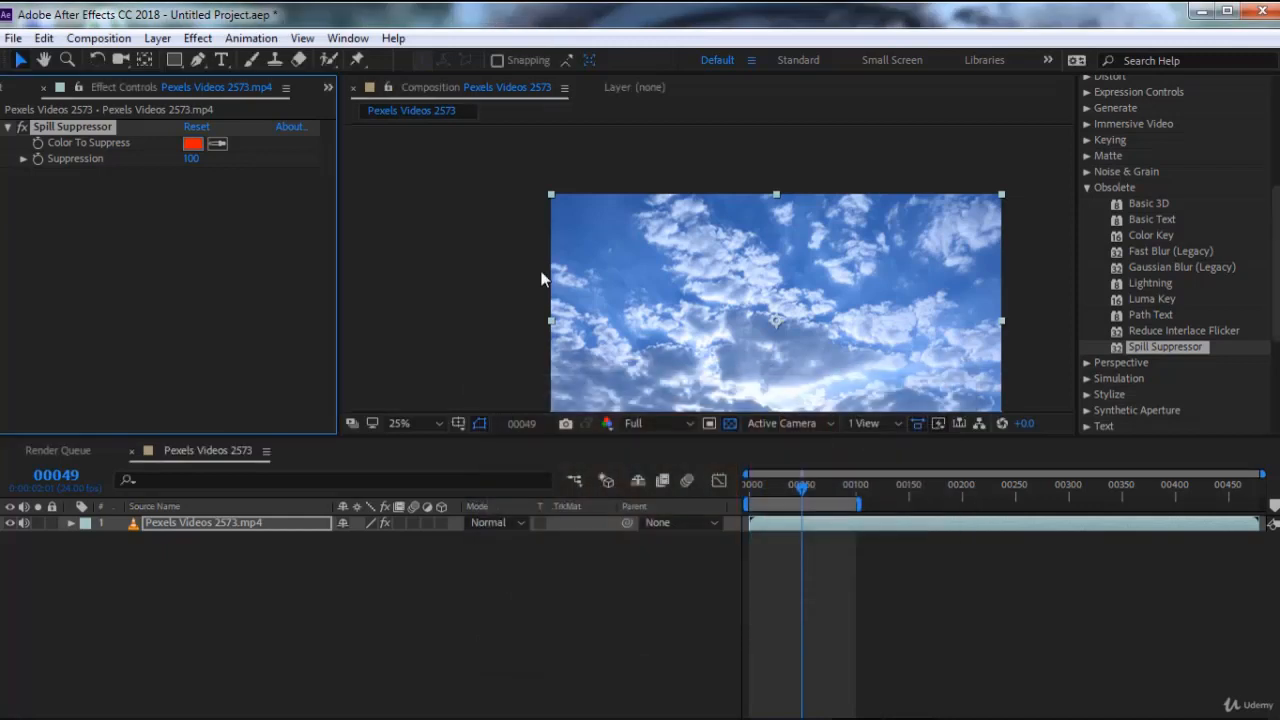
Resample Color To Suppress from a light blue area of the clouds, and then from the darker sky
{"action": "left_click", "coordinate": [220, 148]}
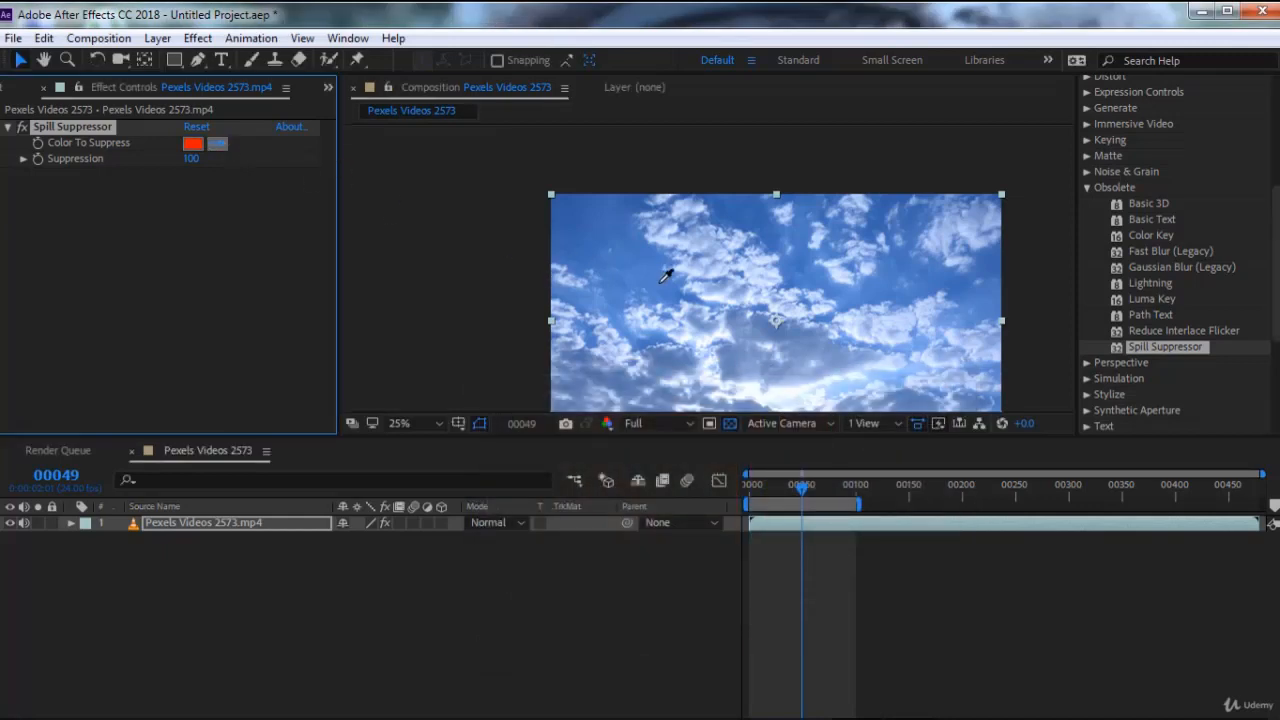
{"action": "left_click", "coordinate": [704, 237]}
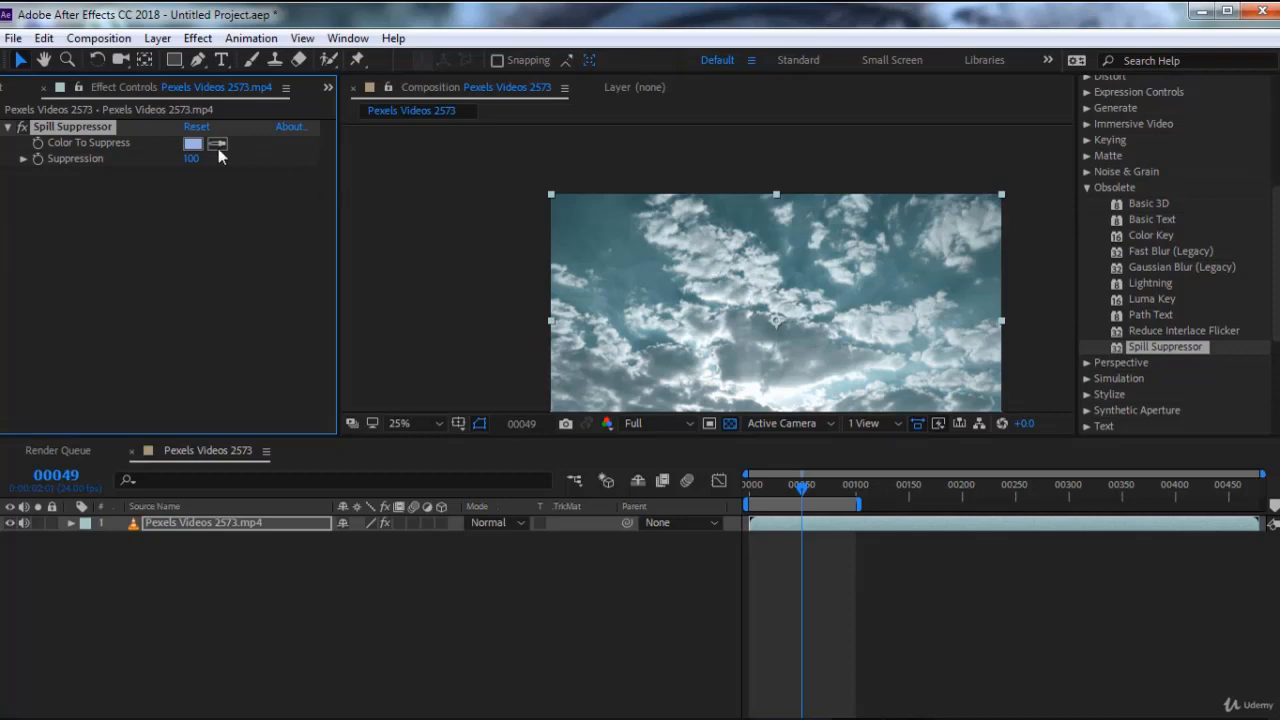
{"action": "left_click", "coordinate": [218, 147]}
{"action": "left_click", "coordinate": [612, 230]}
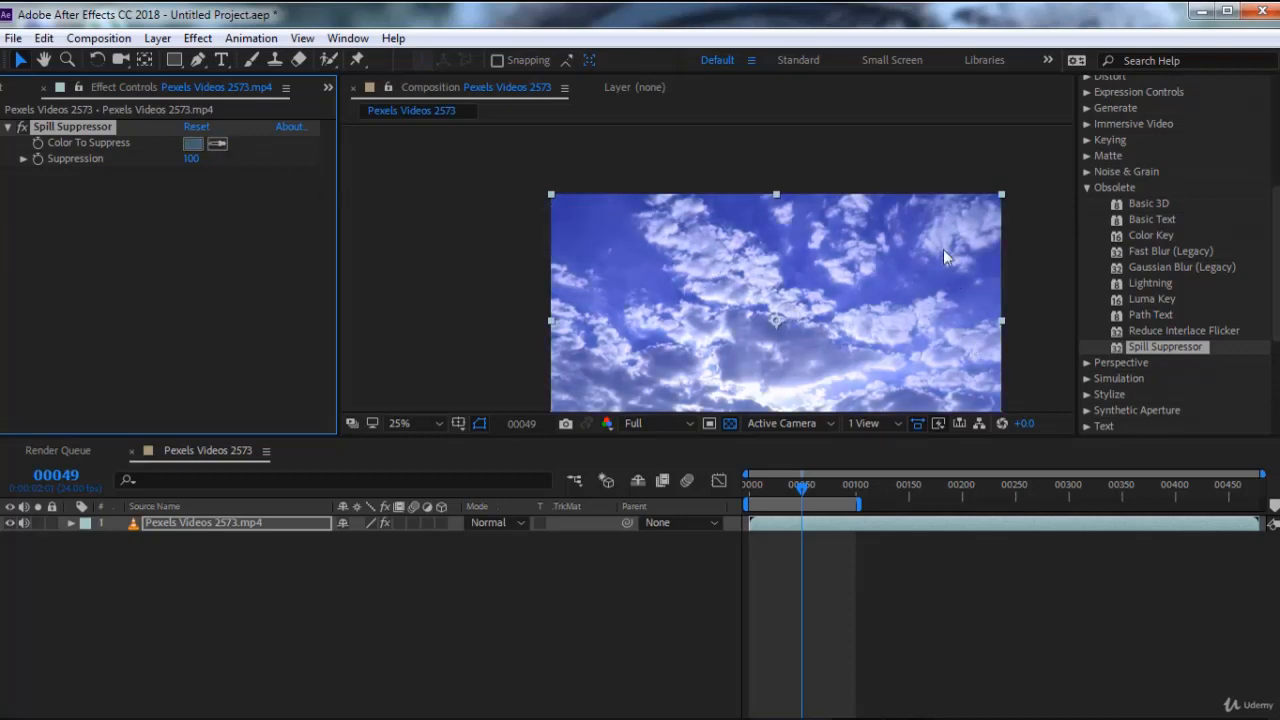